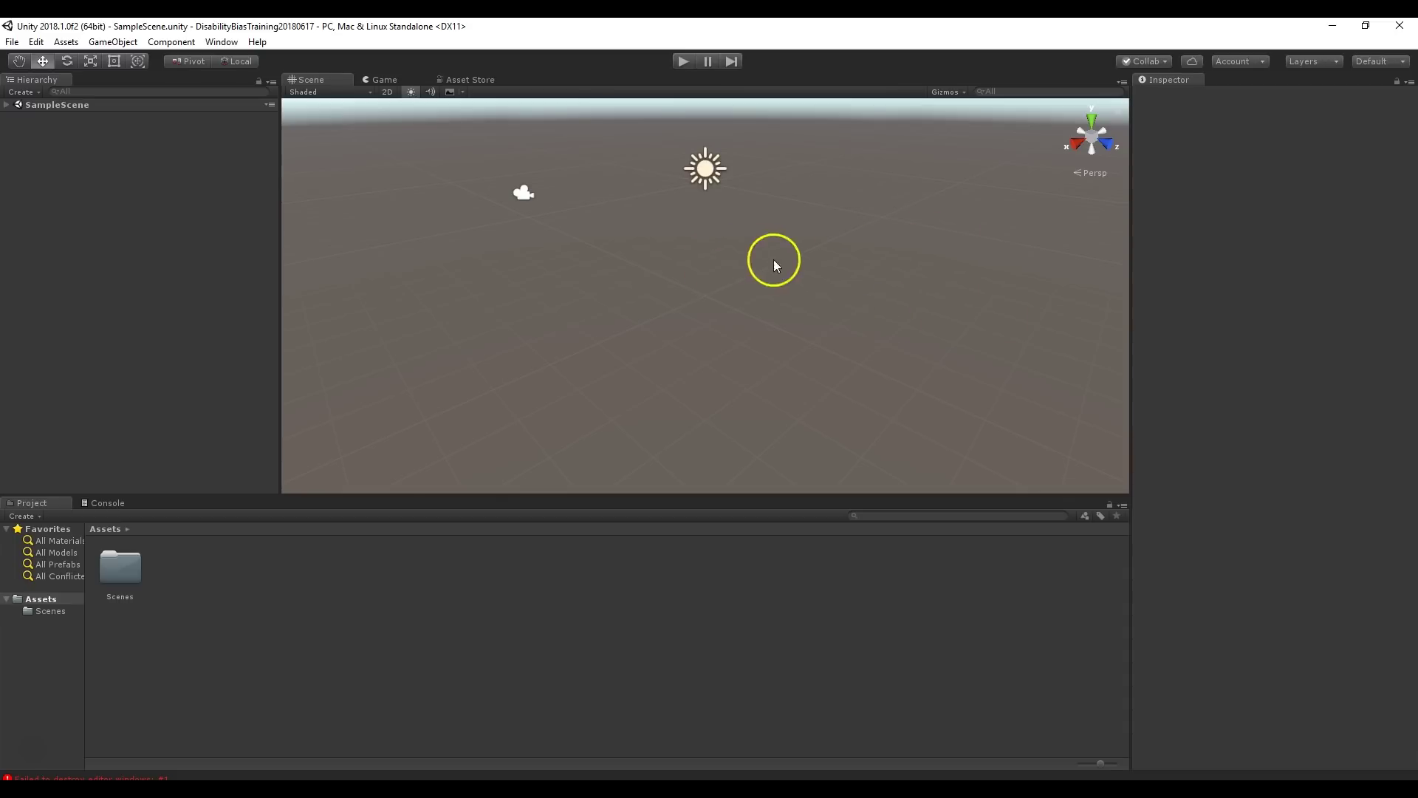
- Expand SampleScene and examine its default Main Camera and Directional Light objects in the scene
{"action": "right_click_drag", "start_coordinate": [798, 242], "coordinate": [747, 209]}
{"action": "left_click", "coordinate": [760, 213]}
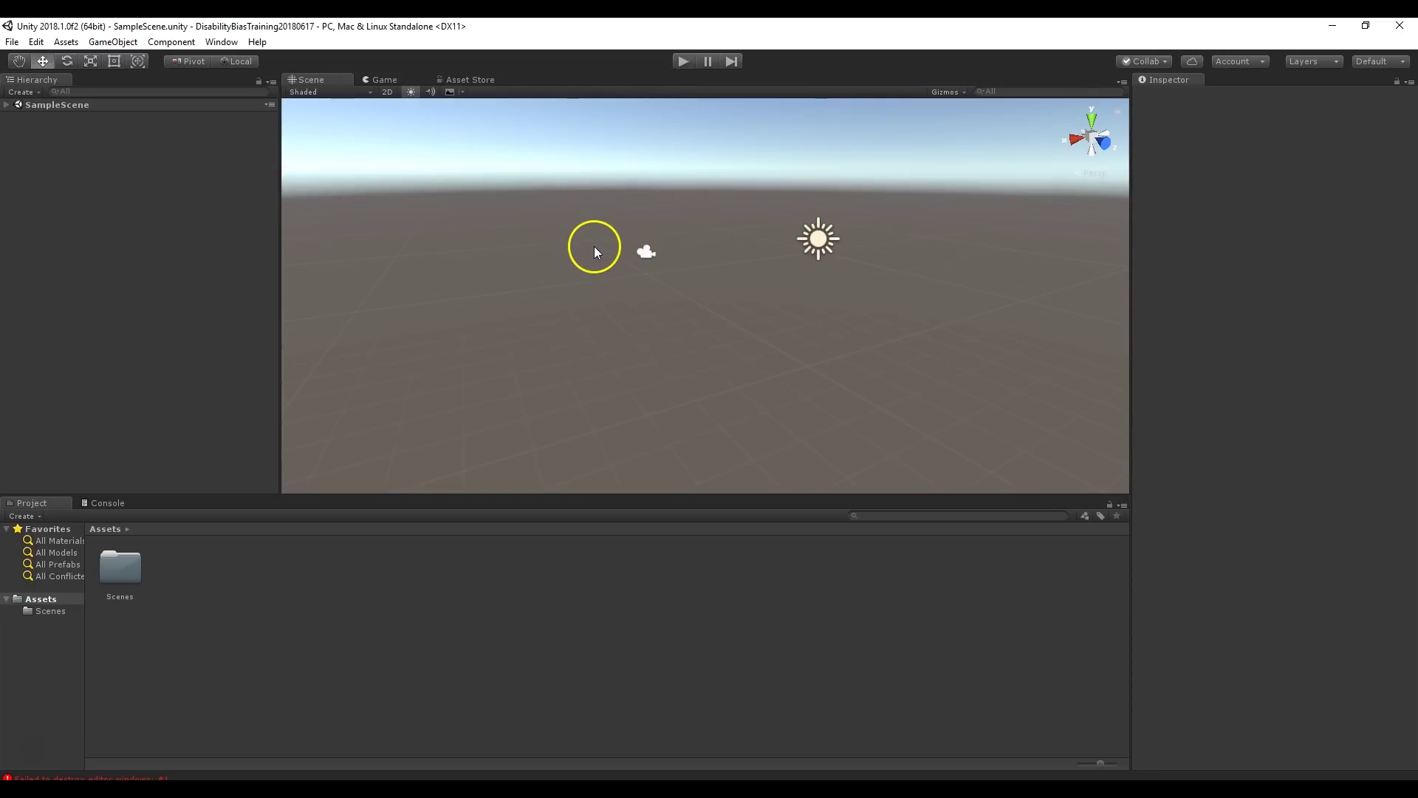
{"action": "right_click_drag", "start_coordinate": [592, 247], "coordinate": [640, 213]}
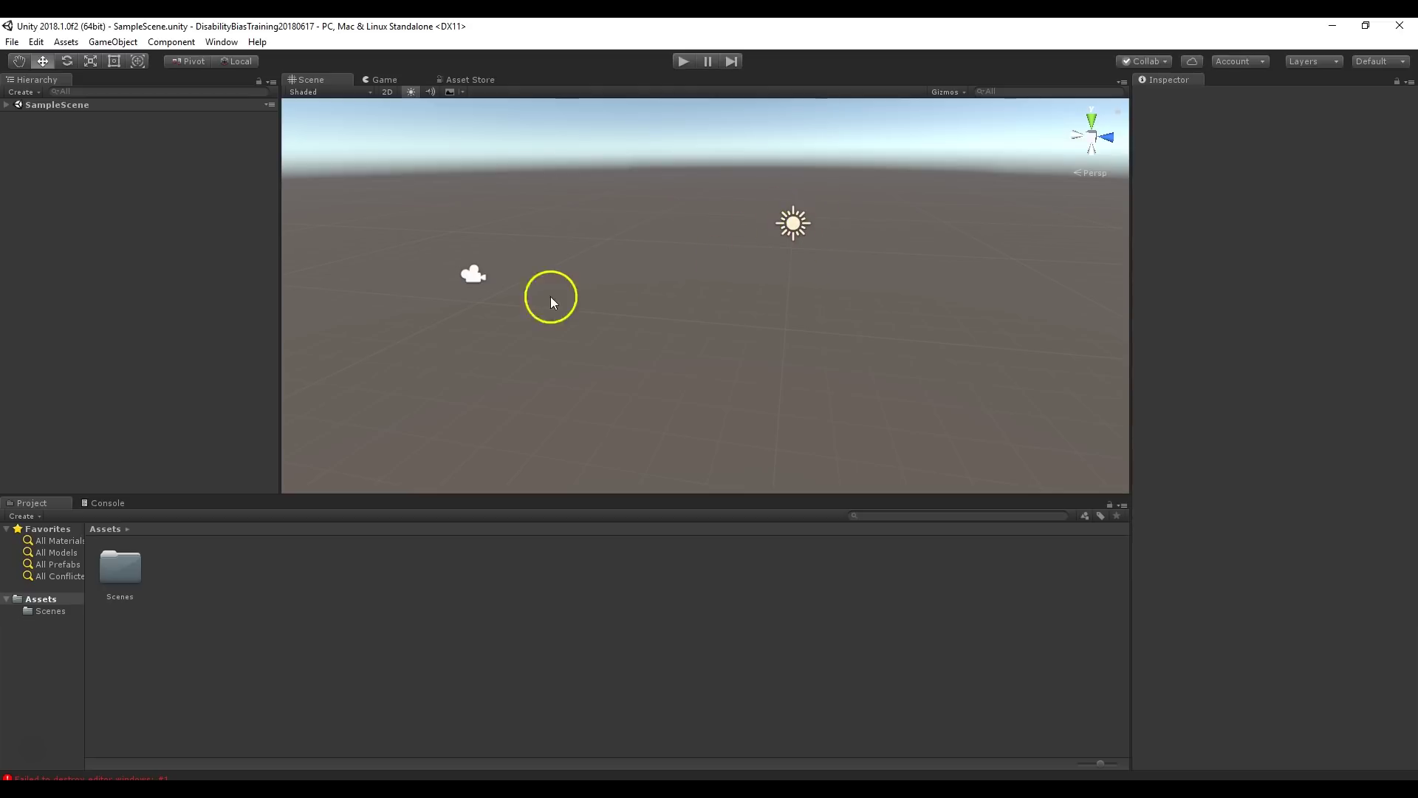
{"action": "mouse_move", "coordinate": [512, 269]}
{"action": "right_mouse_down"}
{"action": "mouse_move", "coordinate": [941, 222]}
{"action": "mouse_move", "coordinate": [1264, 238]}
{"action": "mouse_move", "coordinate": [703, 219]}
{"action": "mouse_move", "coordinate": [488, 260]}
{"action": "right_mouse_up"}
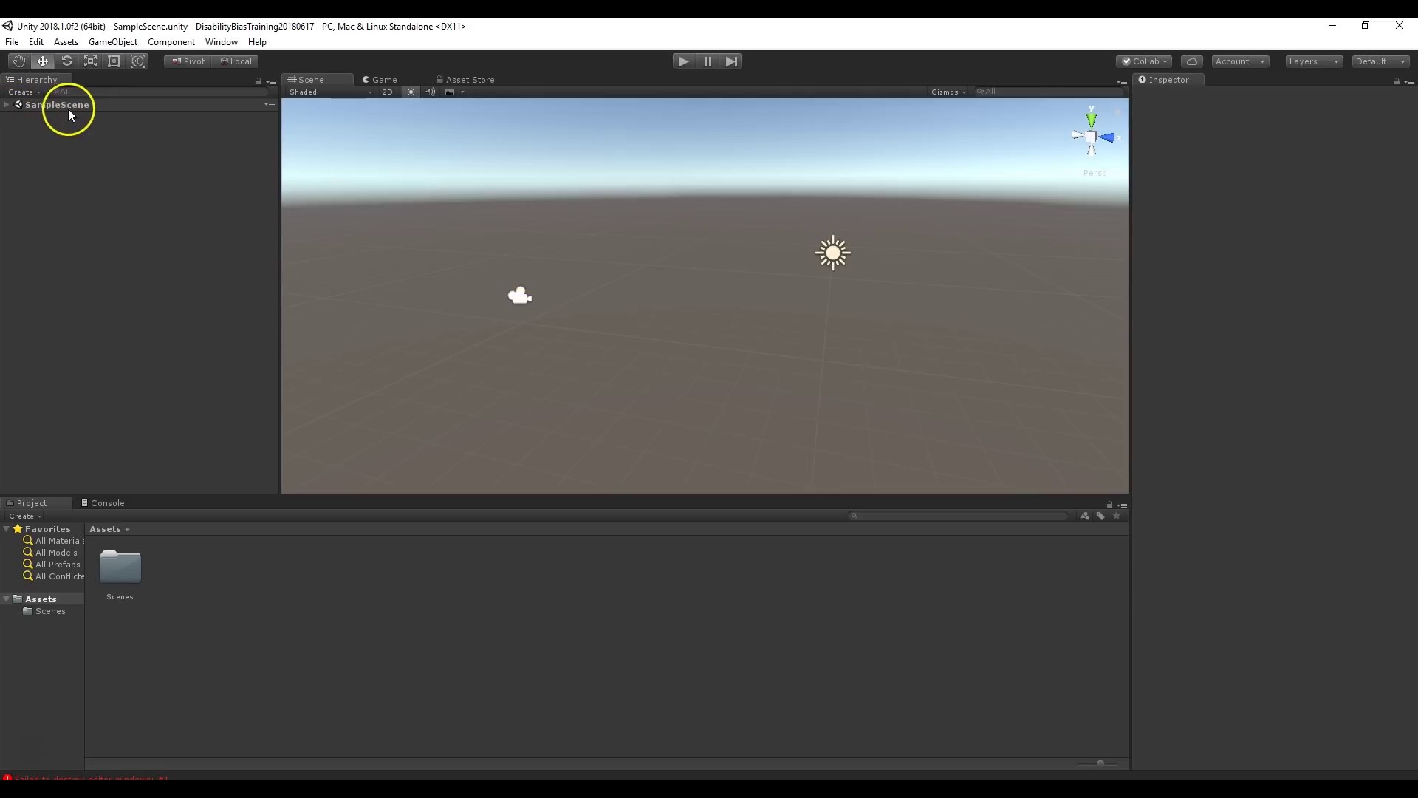
{"action": "left_click", "coordinate": [6, 105]}
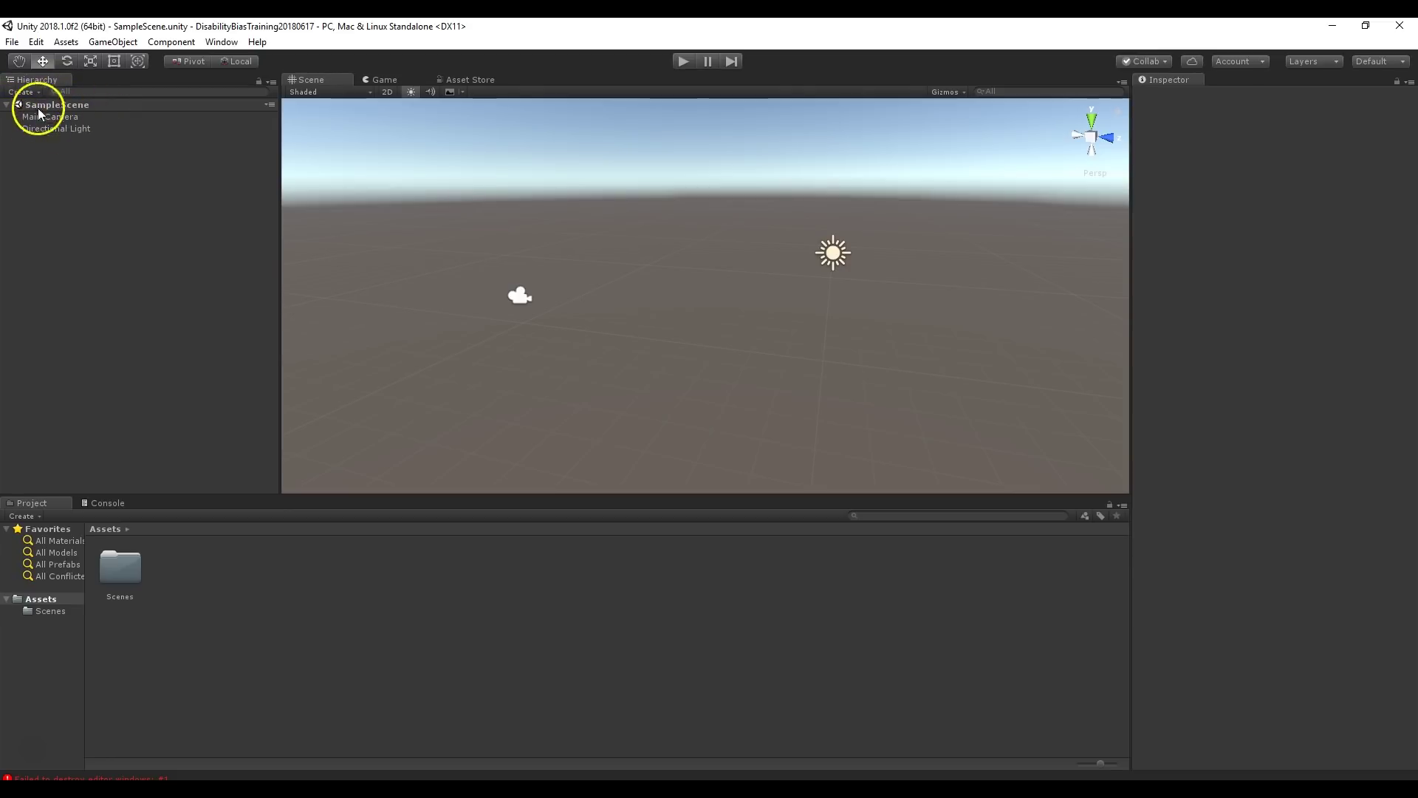
{"action": "left_click", "coordinate": [87, 119]}
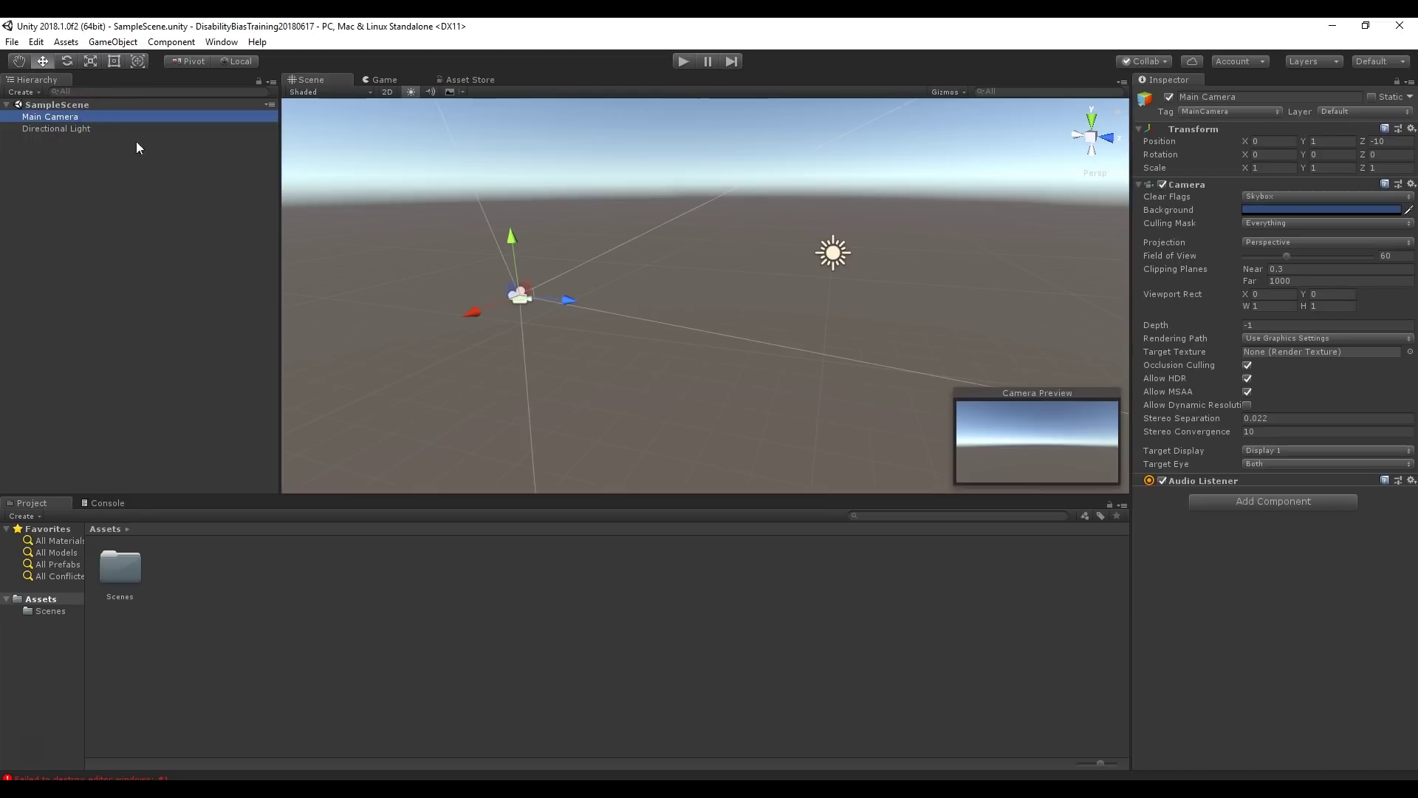
{"action": "left_click", "coordinate": [72, 130]}
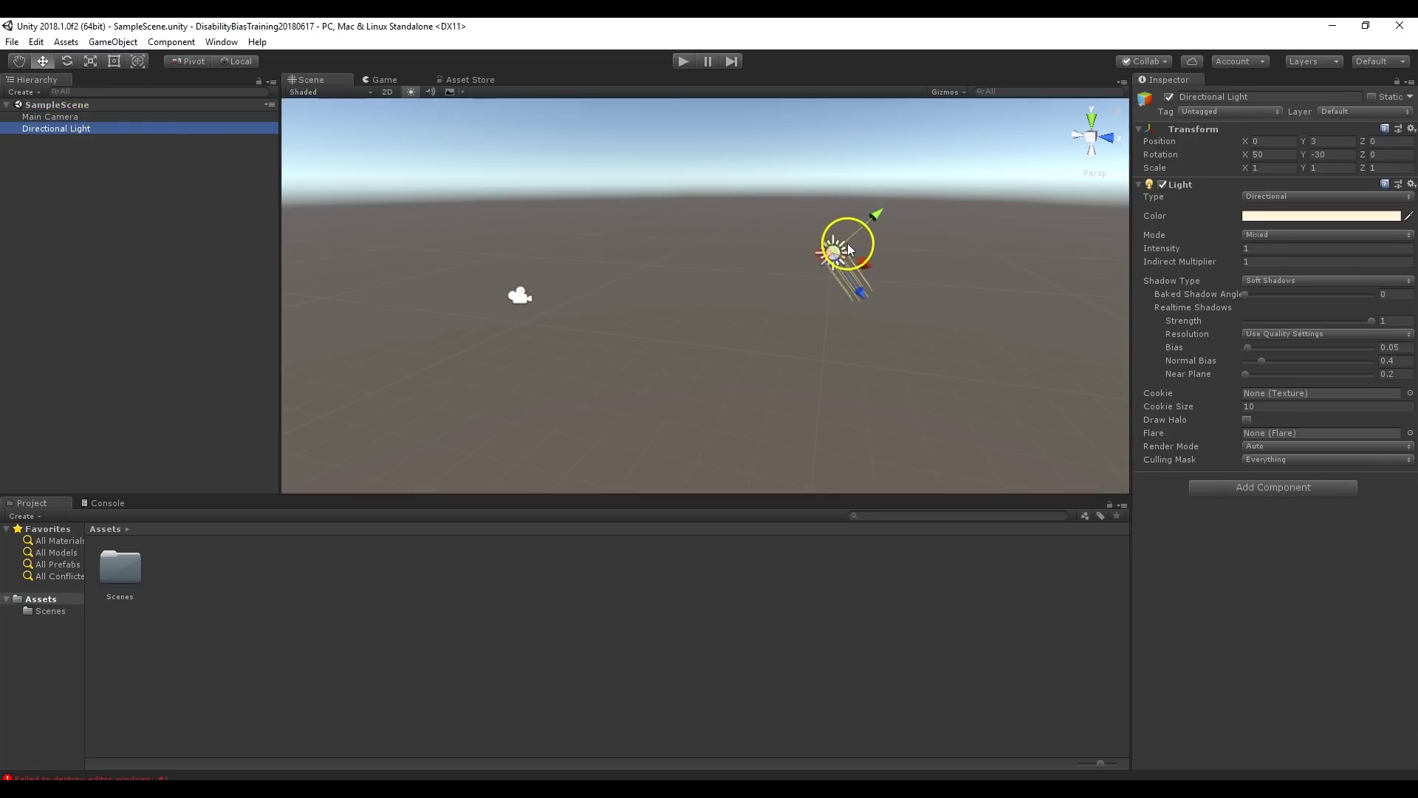
{"action": "left_click", "coordinate": [44, 117]}
{"action": "left_click", "coordinate": [46, 127]}
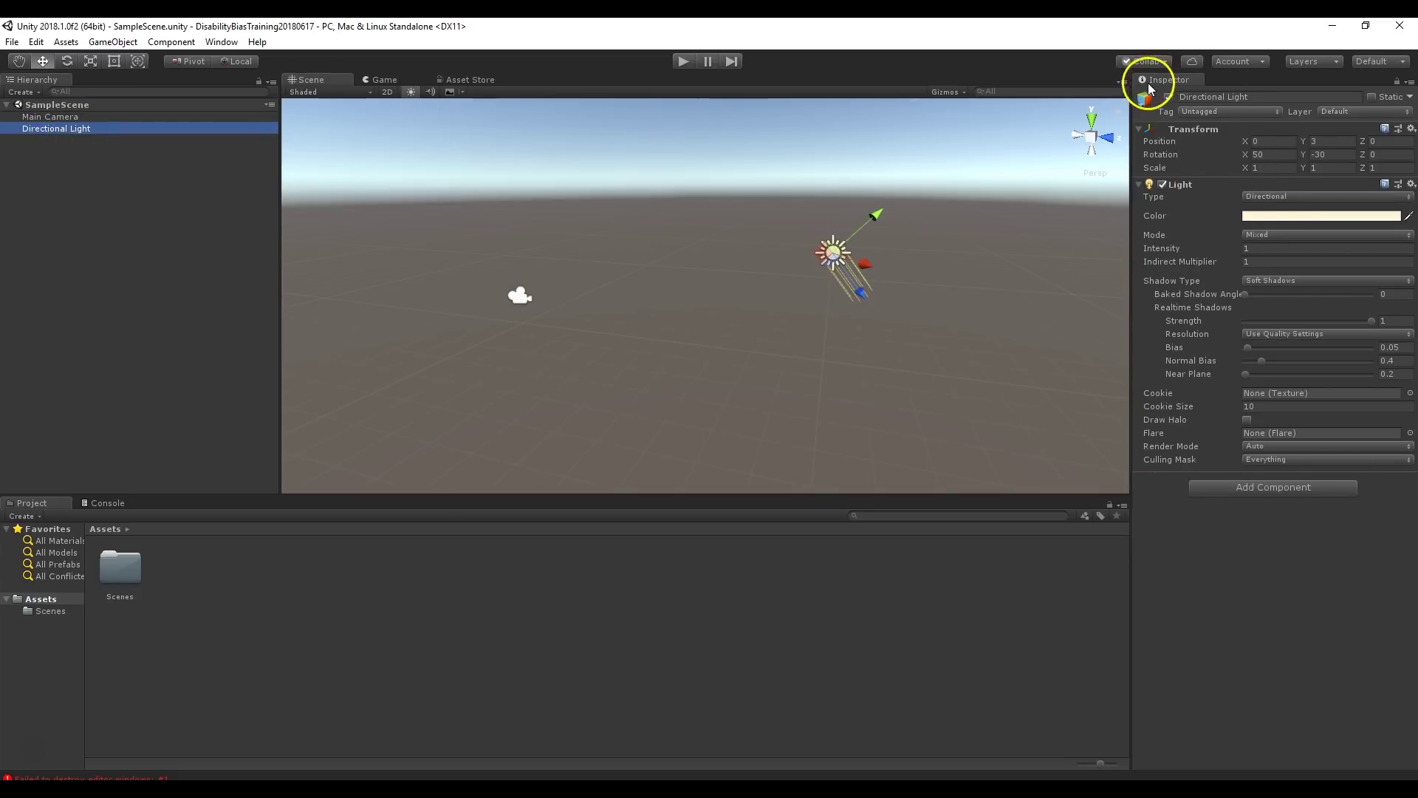
- Examine the Transform, Camera and Light component settings of the Main Camera and the Directional Light
{"action": "left_click", "coordinate": [126, 118]}
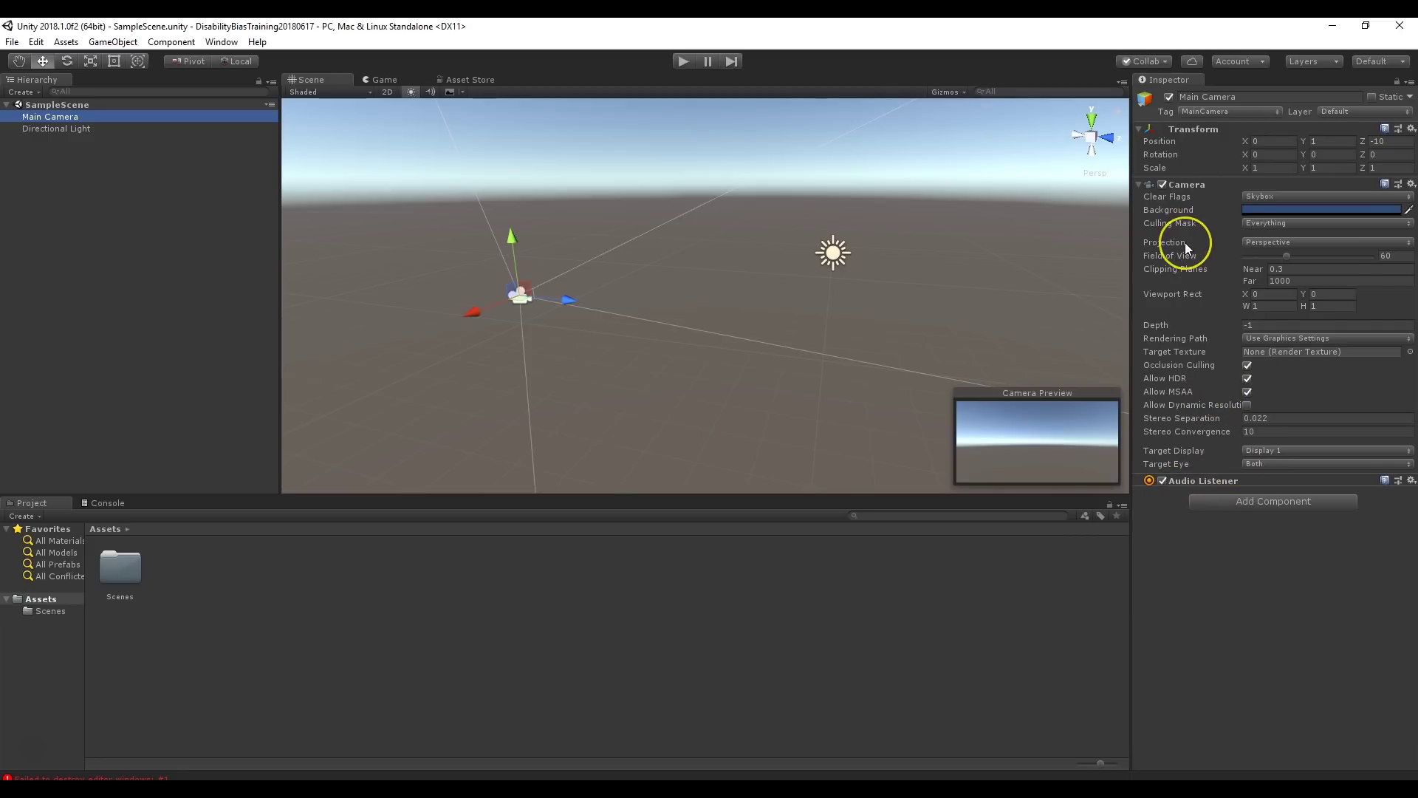
{"action": "mouse_move", "coordinate": [1185, 242]}
{"action": "left_click", "coordinate": [78, 130]}
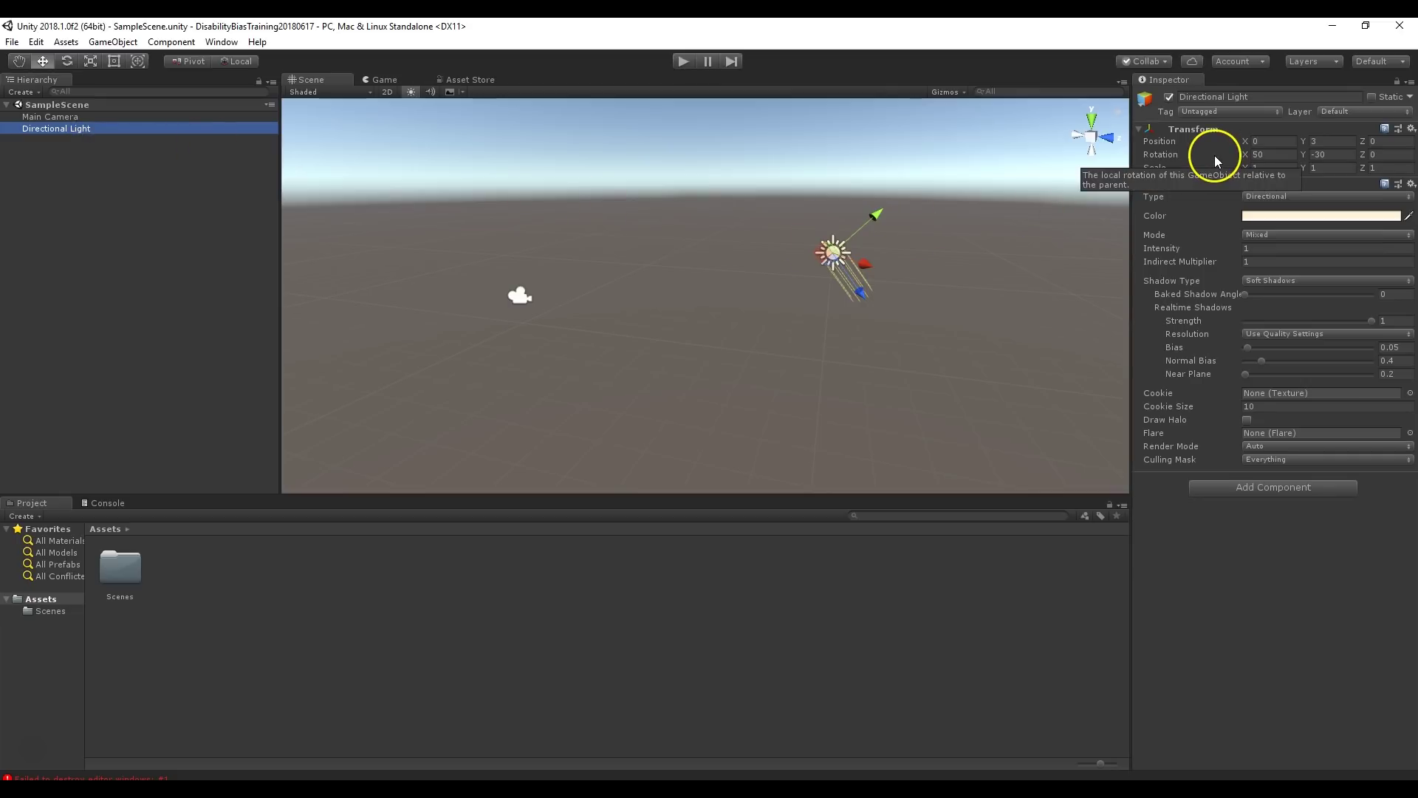
{"action": "mouse_move", "coordinate": [1207, 140]}
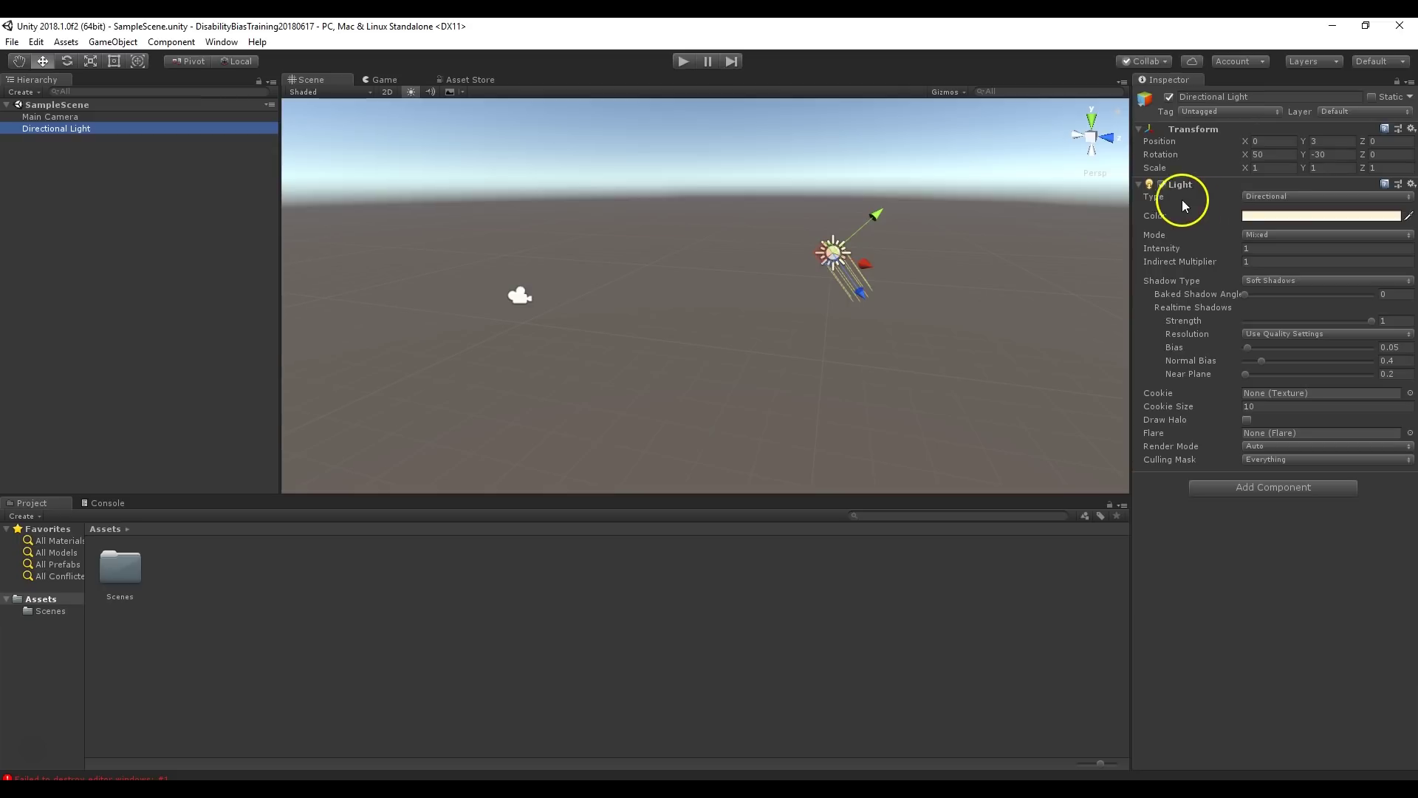
{"action": "mouse_move", "coordinate": [1172, 219]}
- Disable and re-enable the Directional Light's Light component to compare the scene's lighting
{"action": "left_click", "coordinate": [1163, 185]}
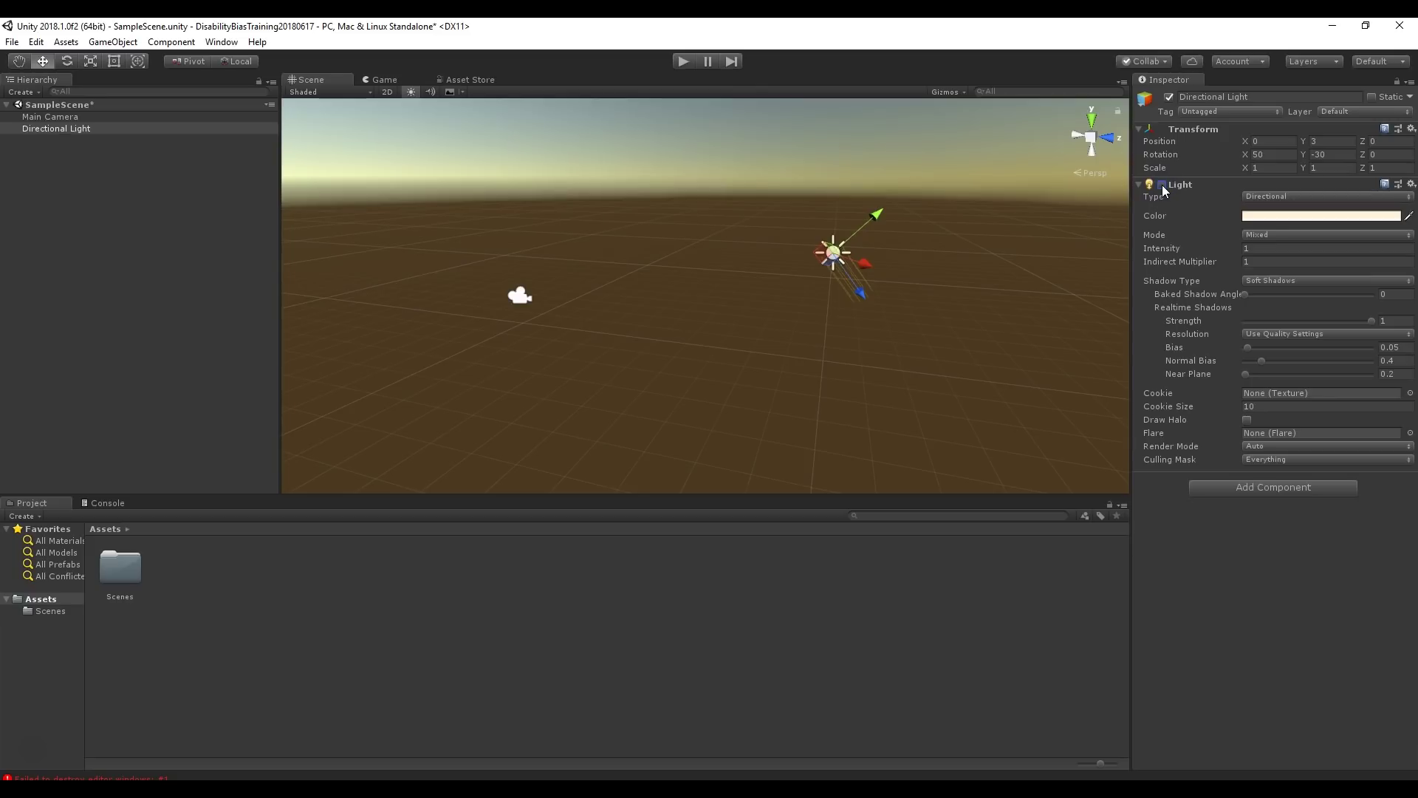
{"action": "left_click", "coordinate": [1163, 185]}
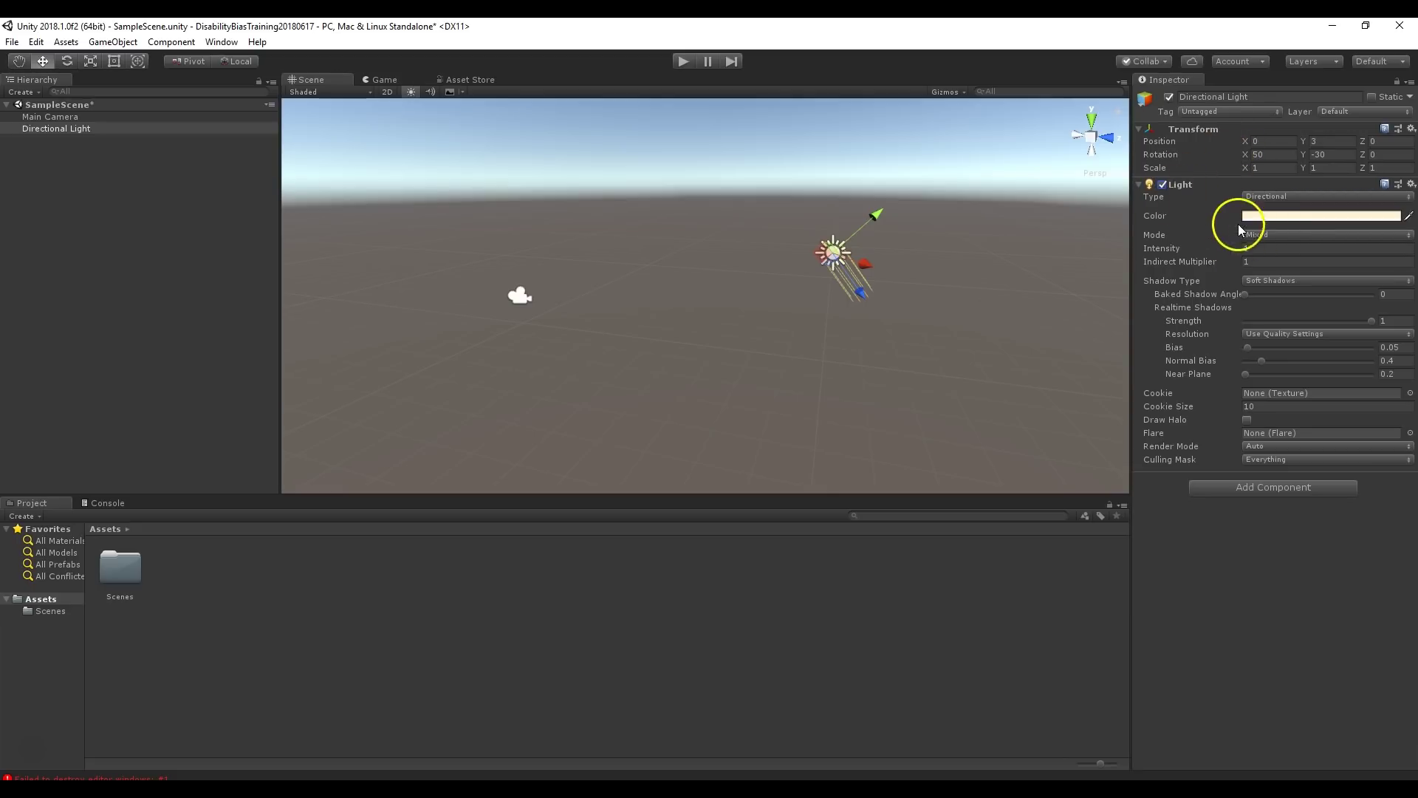
{"action": "left_click", "coordinate": [1162, 184]}
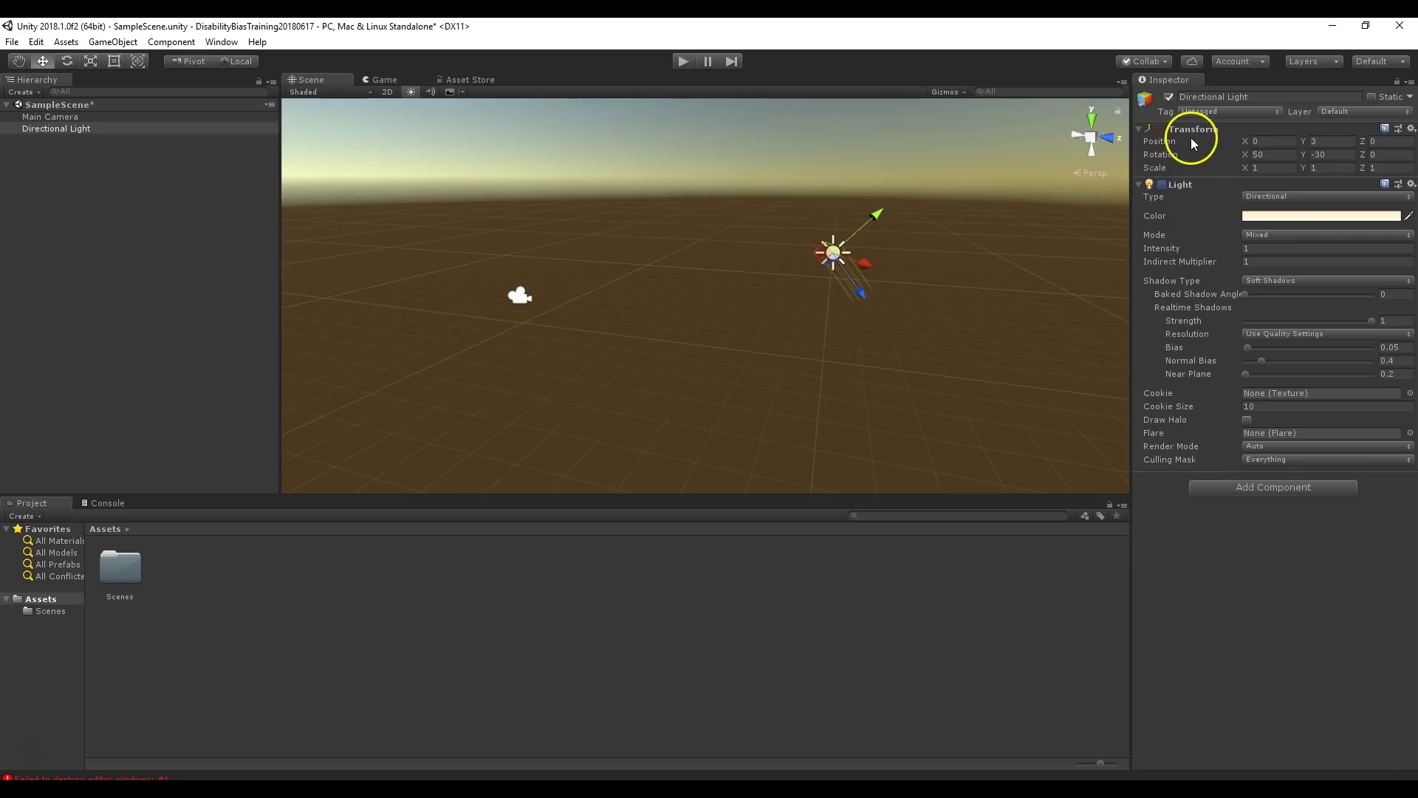
{"action": "left_click", "coordinate": [1161, 185]}
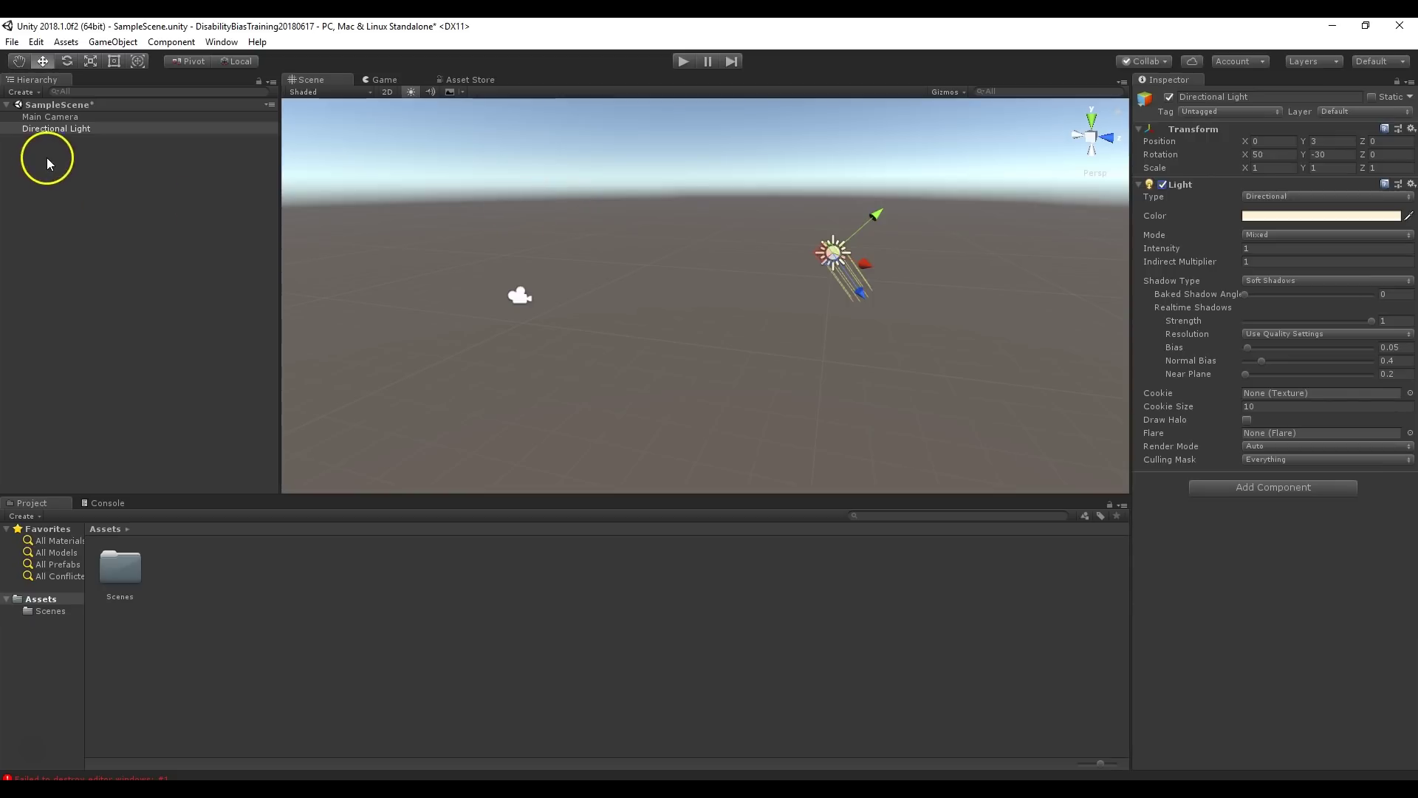
- Disable the Main Camera's Camera and Audio Listener components, and enable both again
{"action": "left_click", "coordinate": [61, 120]}
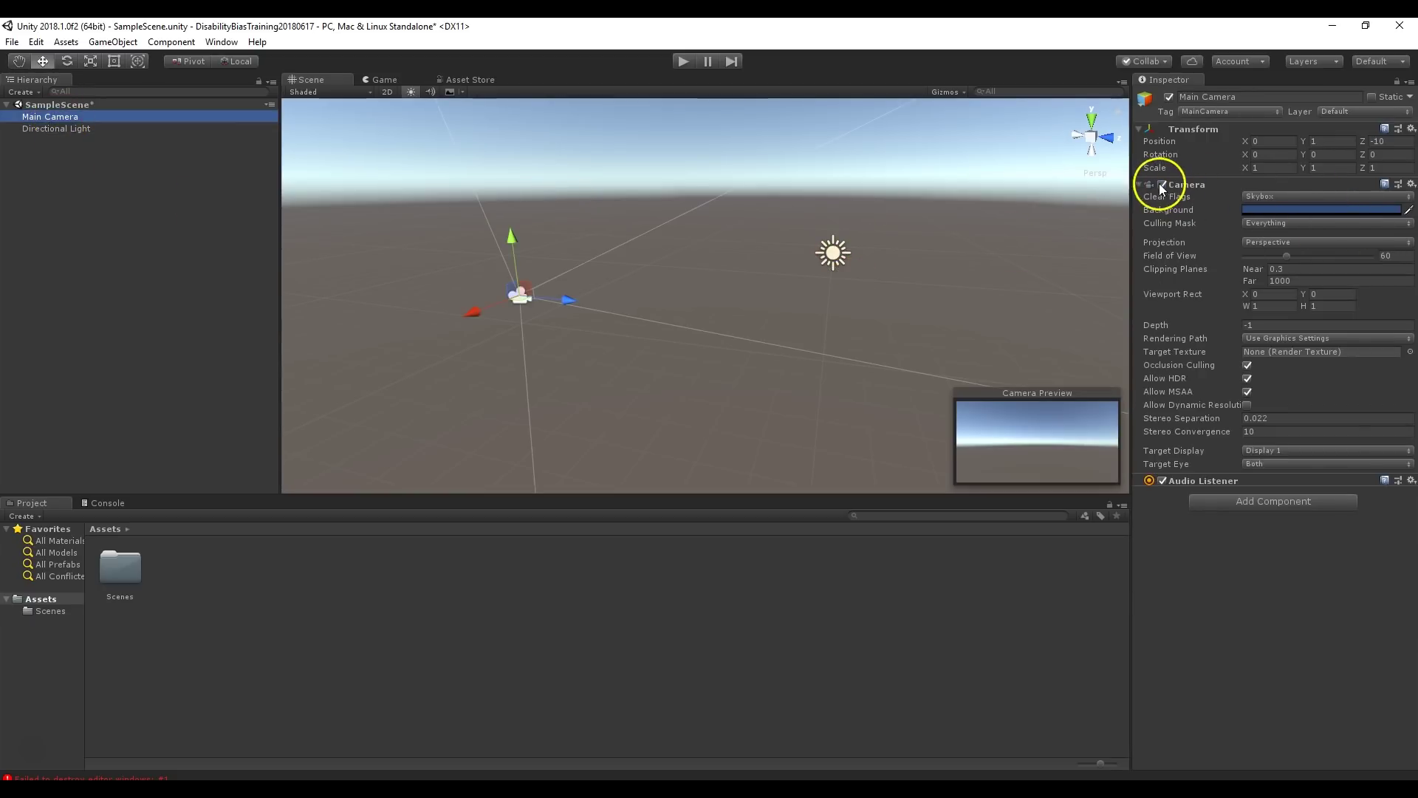
{"action": "left_click", "coordinate": [1161, 184]}
{"action": "left_click", "coordinate": [1162, 481]}
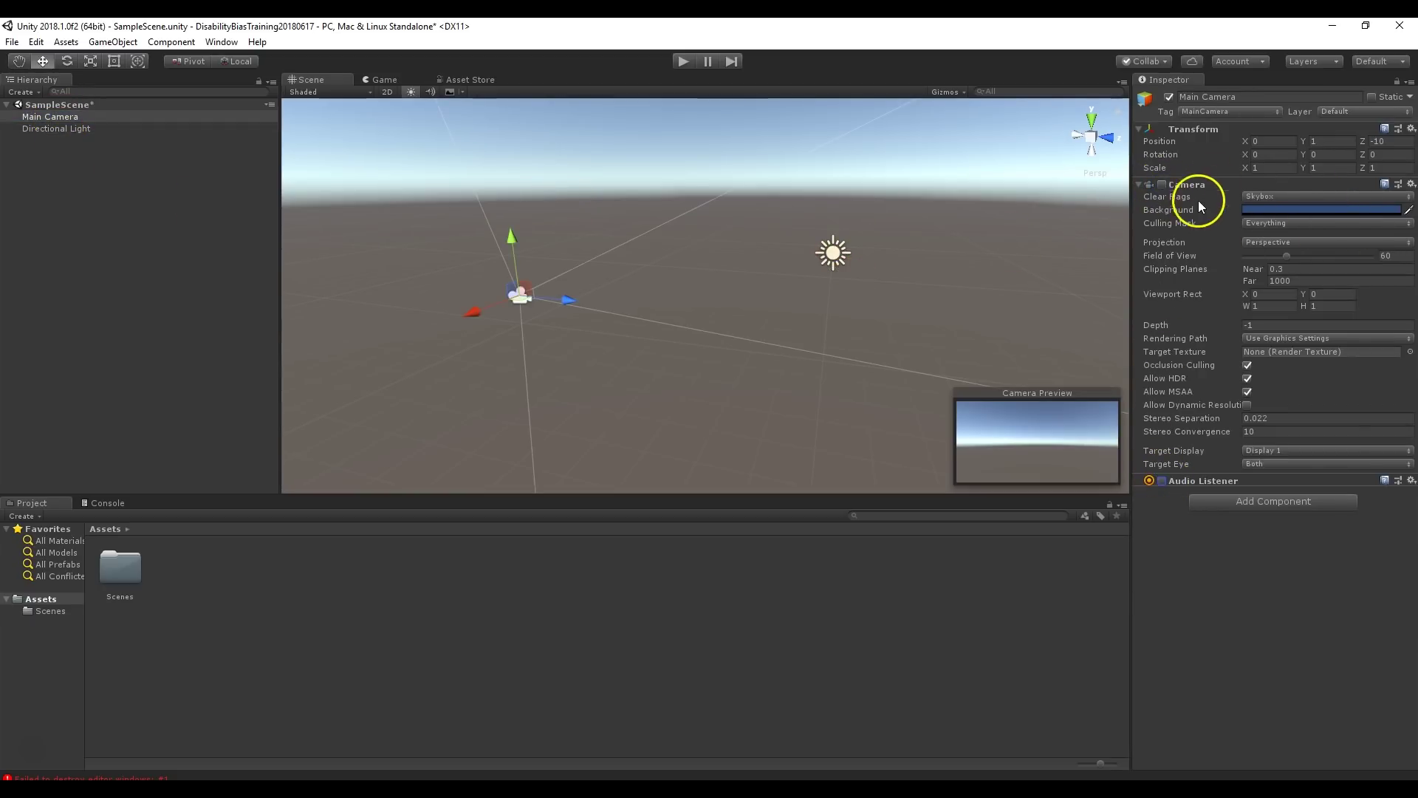
{"action": "left_click", "coordinate": [1162, 481]}
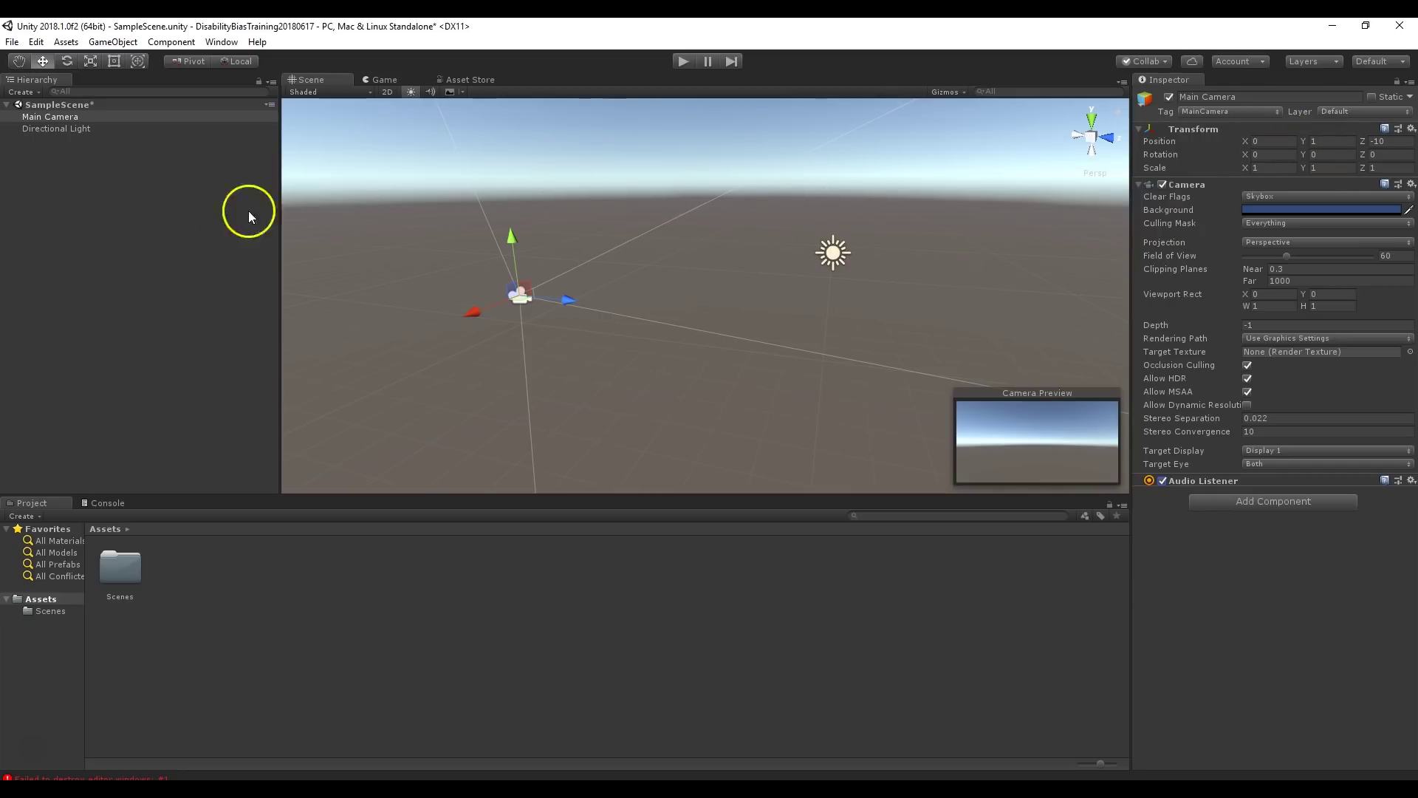
- Add a 3D Cube object to SampleScene with nothing else selected
{"action": "left_click", "coordinate": [118, 157]}
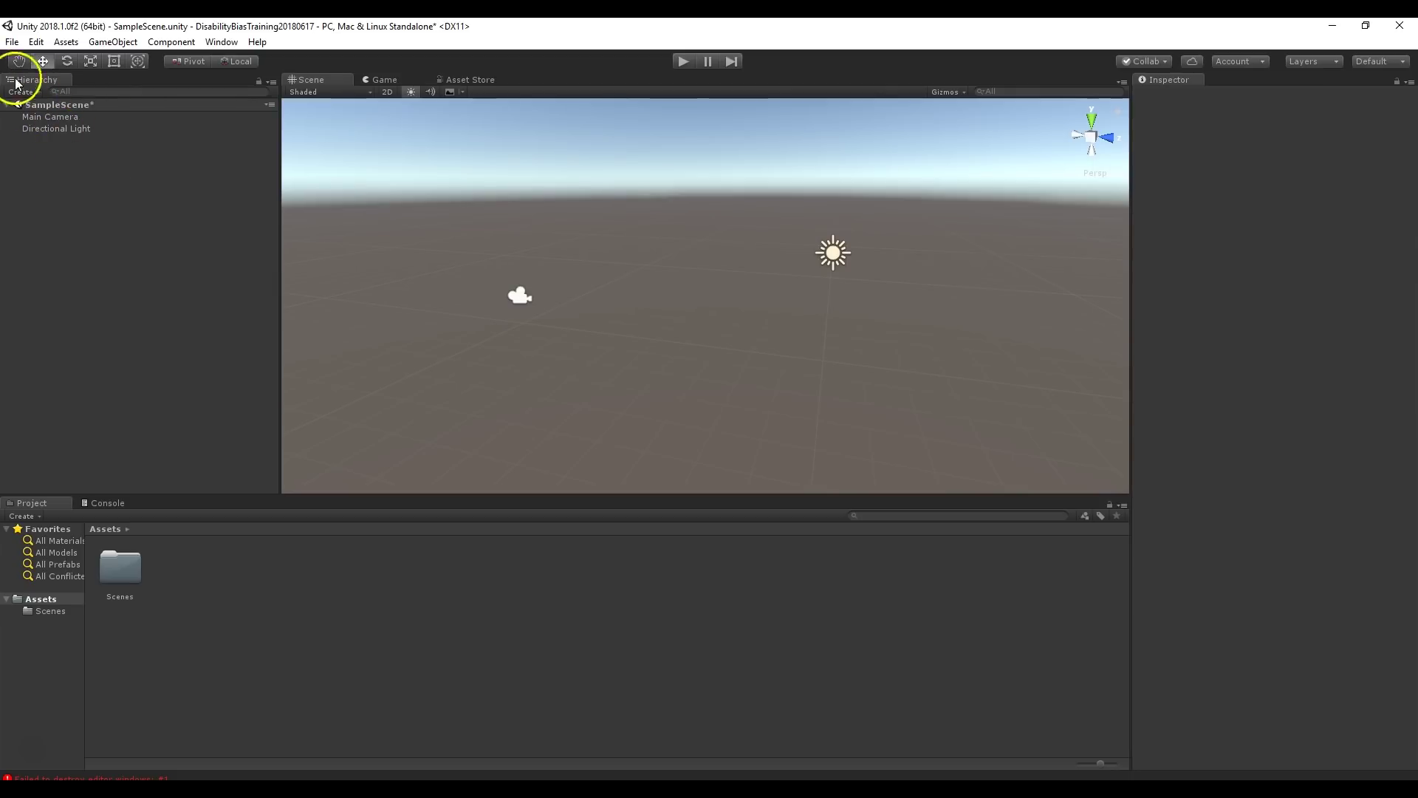
{"action": "right_click", "coordinate": [23, 174]}
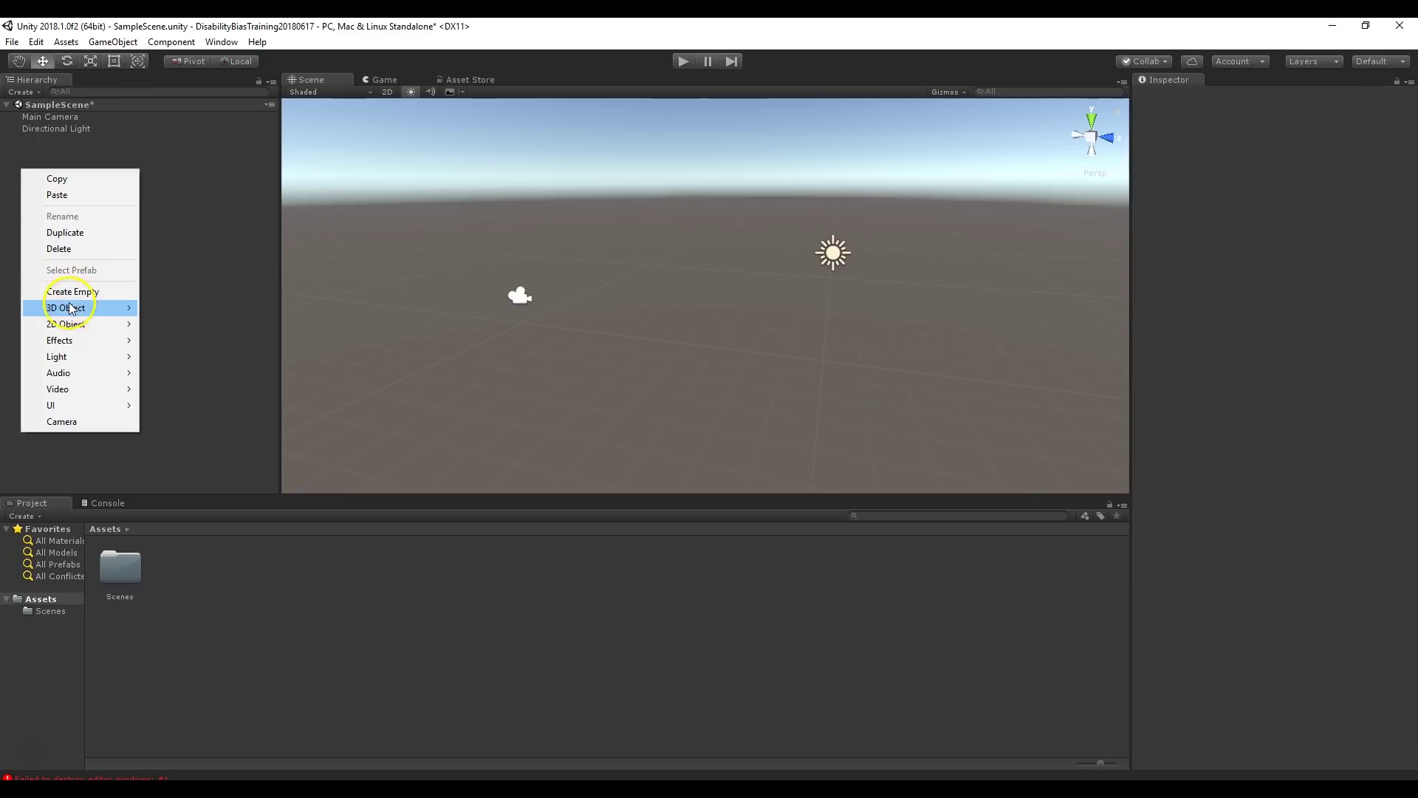
{"action": "mouse_move", "coordinate": [67, 311]}
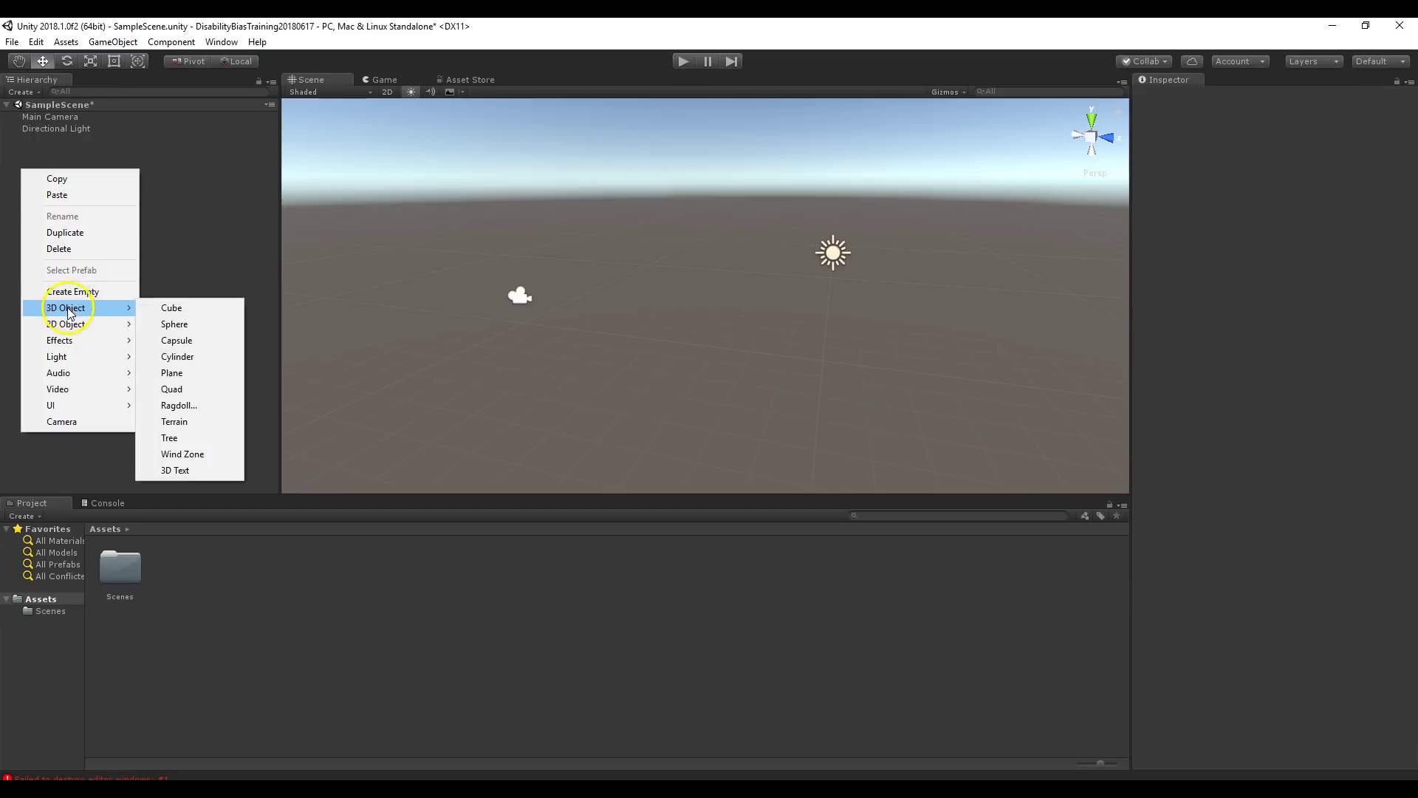
{"action": "left_click", "coordinate": [161, 307]}
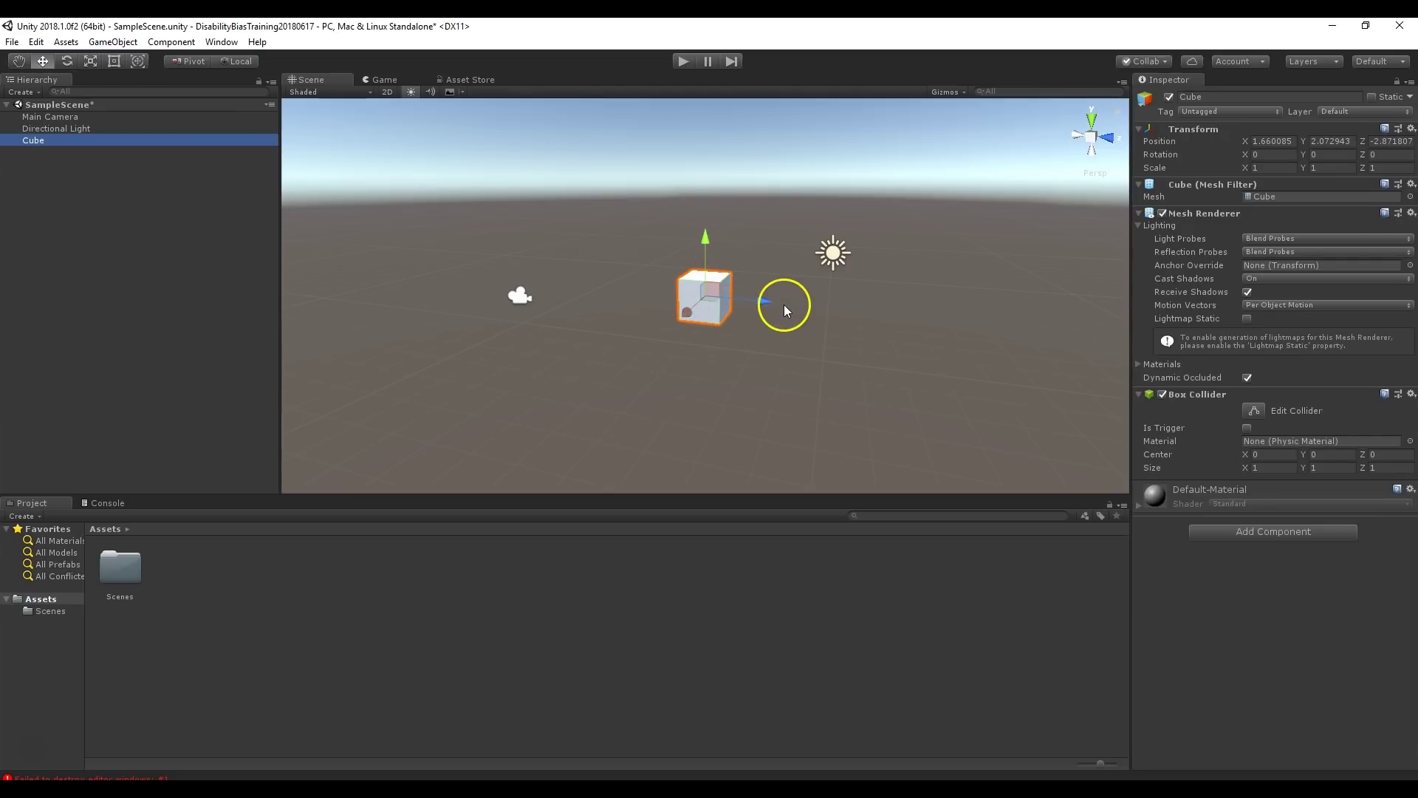
- Examine the cube's location relative to the Main Camera's view frustum from several angles and in the camera preview
{"action": "left_click_drag", "start_coordinate": [938, 259], "coordinate": [904, 292], "text": "alt"}
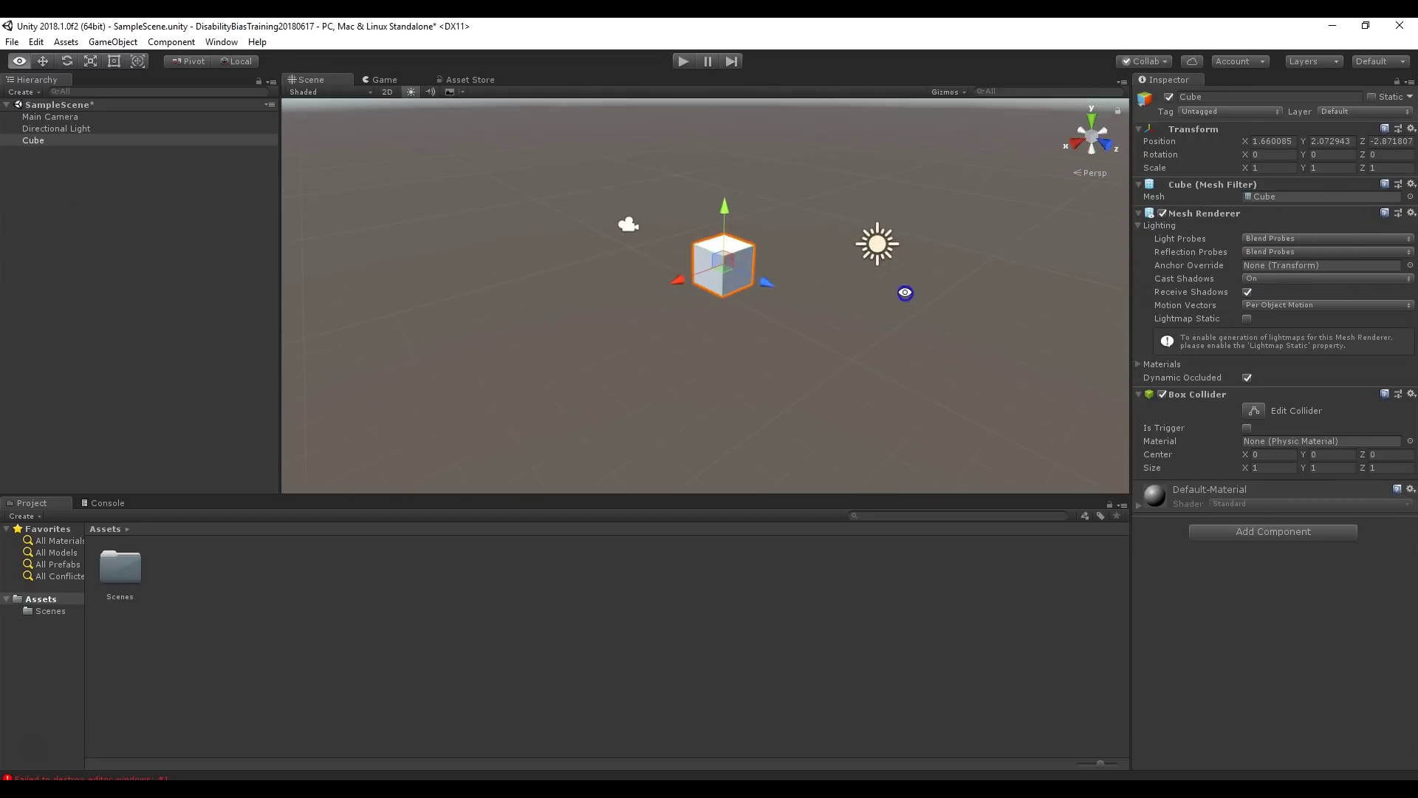
{"action": "left_click", "coordinate": [68, 119]}
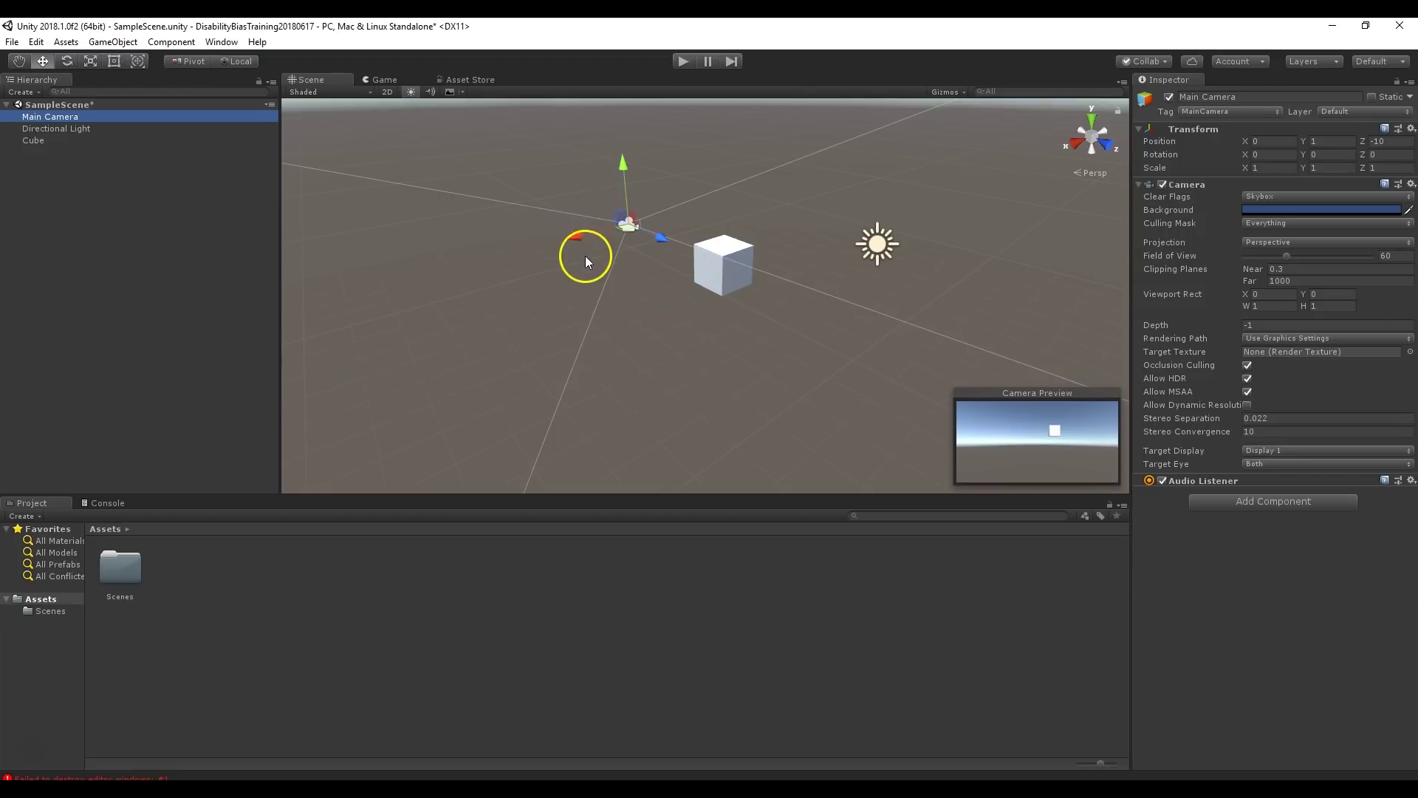
{"action": "left_click_drag", "start_coordinate": [487, 260], "coordinate": [836, 238], "text": "alt"}
{"action": "left_click_drag", "start_coordinate": [786, 300], "coordinate": [587, 276], "text": "alt"}
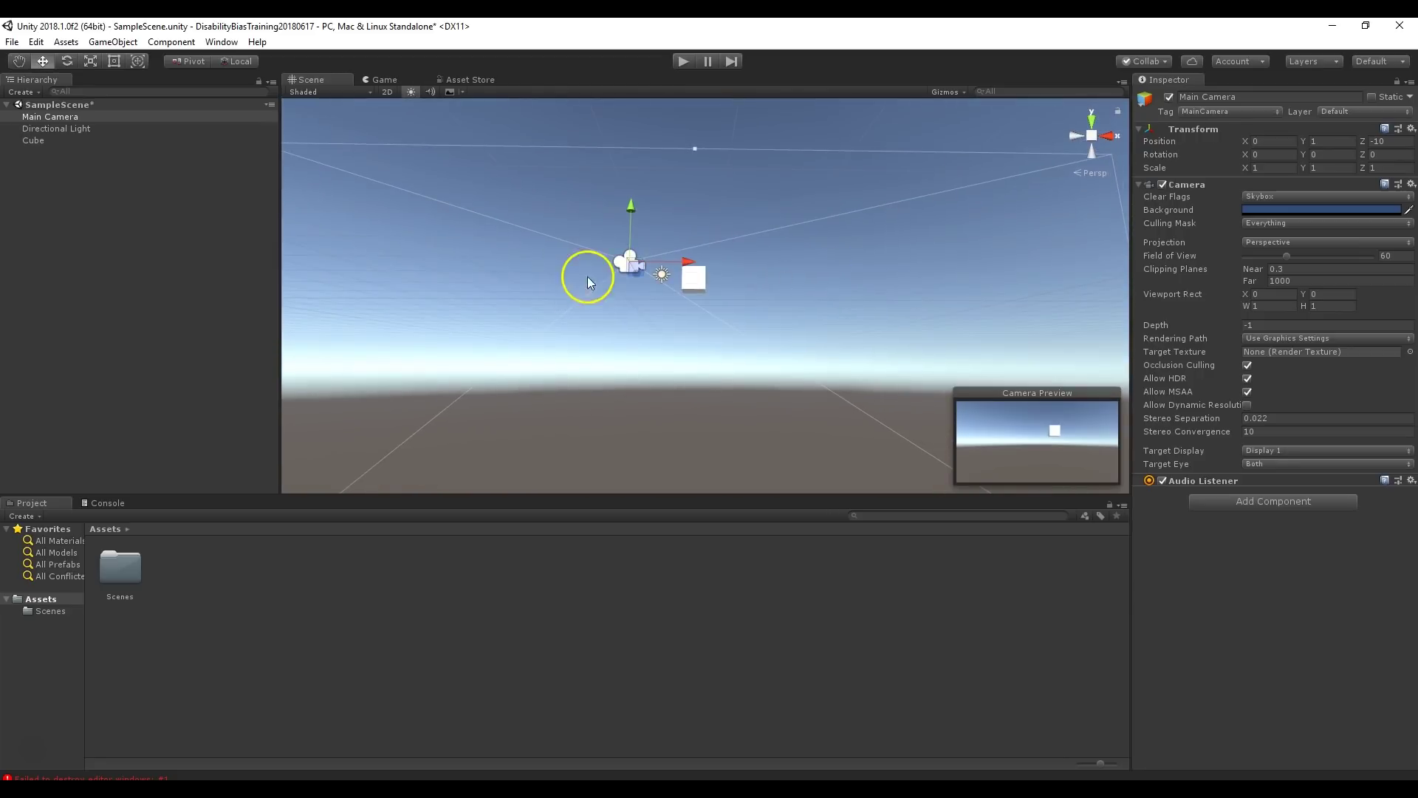
{"action": "left_click_drag", "start_coordinate": [1013, 187], "coordinate": [638, 320], "text": "alt"}
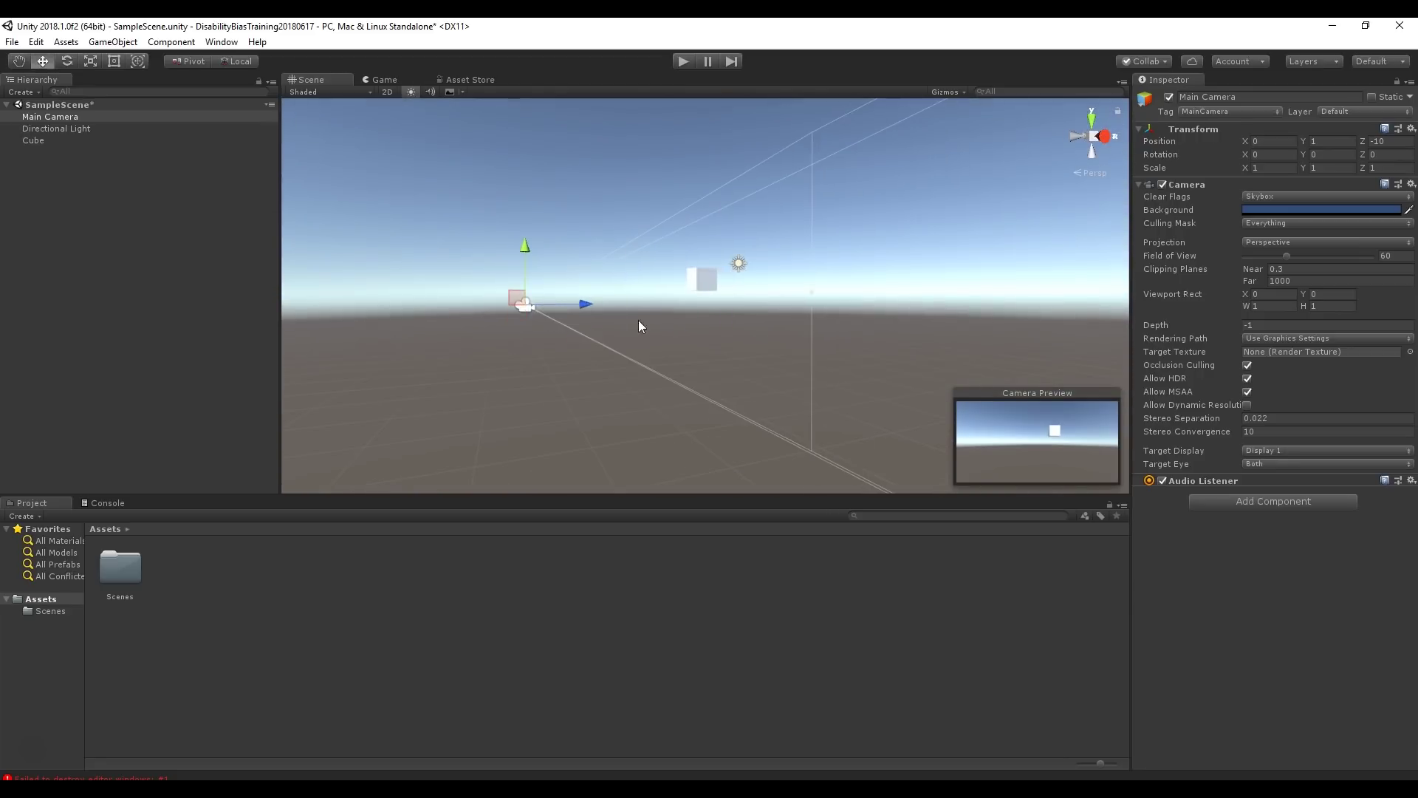
{"action": "left_click_drag", "start_coordinate": [636, 230], "coordinate": [565, 359], "text": "alt"}
{"action": "left_click_drag", "start_coordinate": [574, 288], "coordinate": [700, 291], "text": "alt"}
{"action": "left_click_drag", "start_coordinate": [1055, 439], "coordinate": [786, 328], "text": "alt"}
- Select the cube and pan the scene view with the Hand tool
{"action": "left_click", "coordinate": [700, 282]}
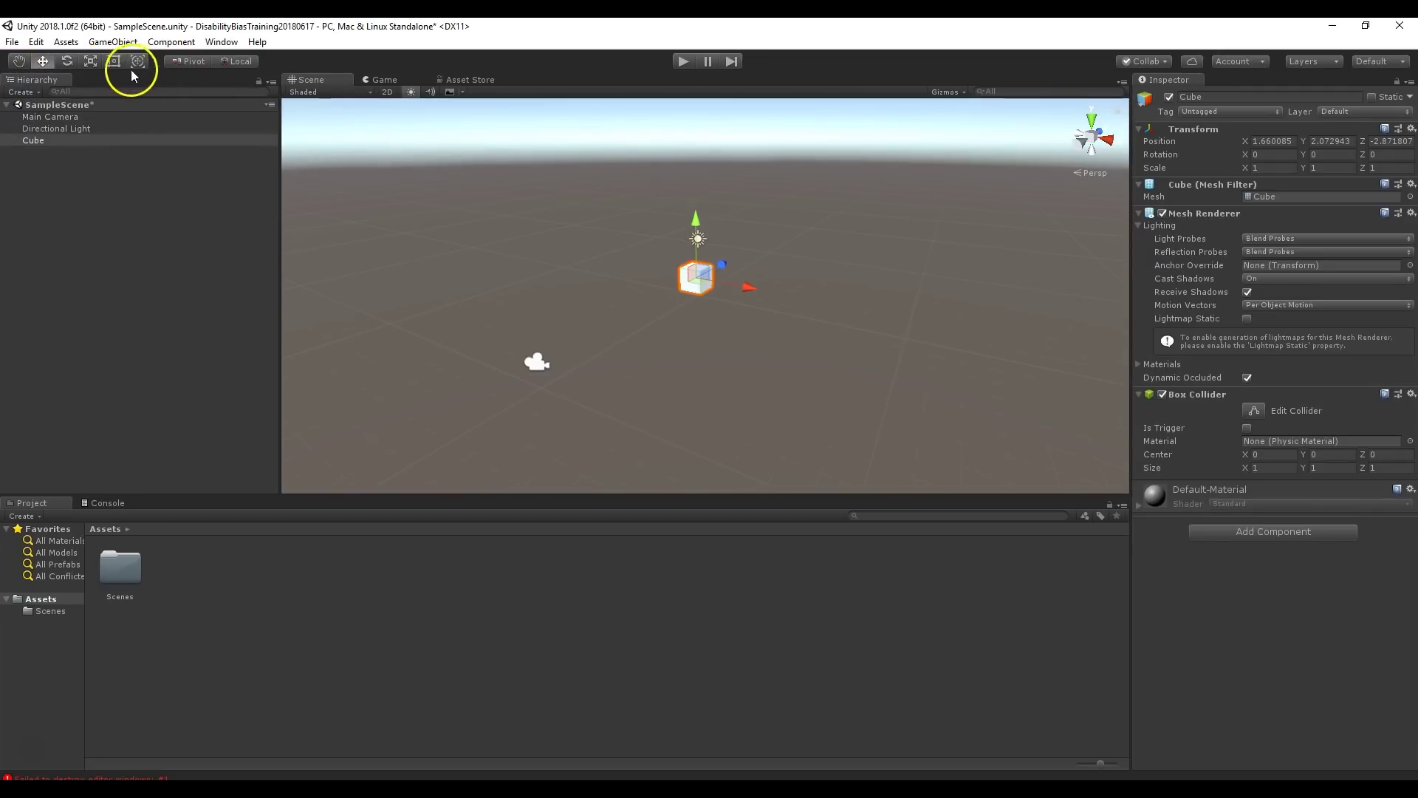
{"action": "left_click", "coordinate": [20, 63]}
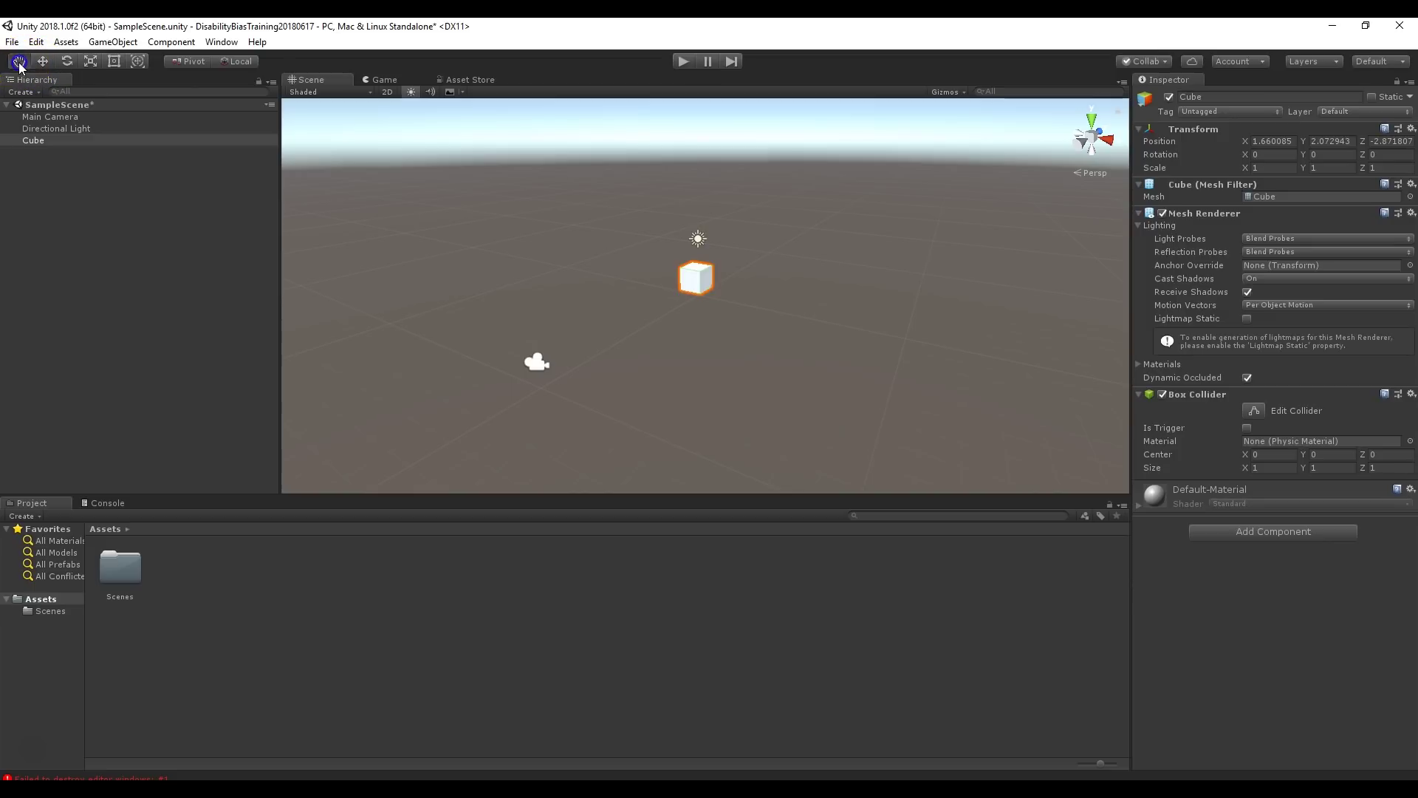
{"action": "left_click_drag", "start_coordinate": [849, 317], "coordinate": [632, 239]}
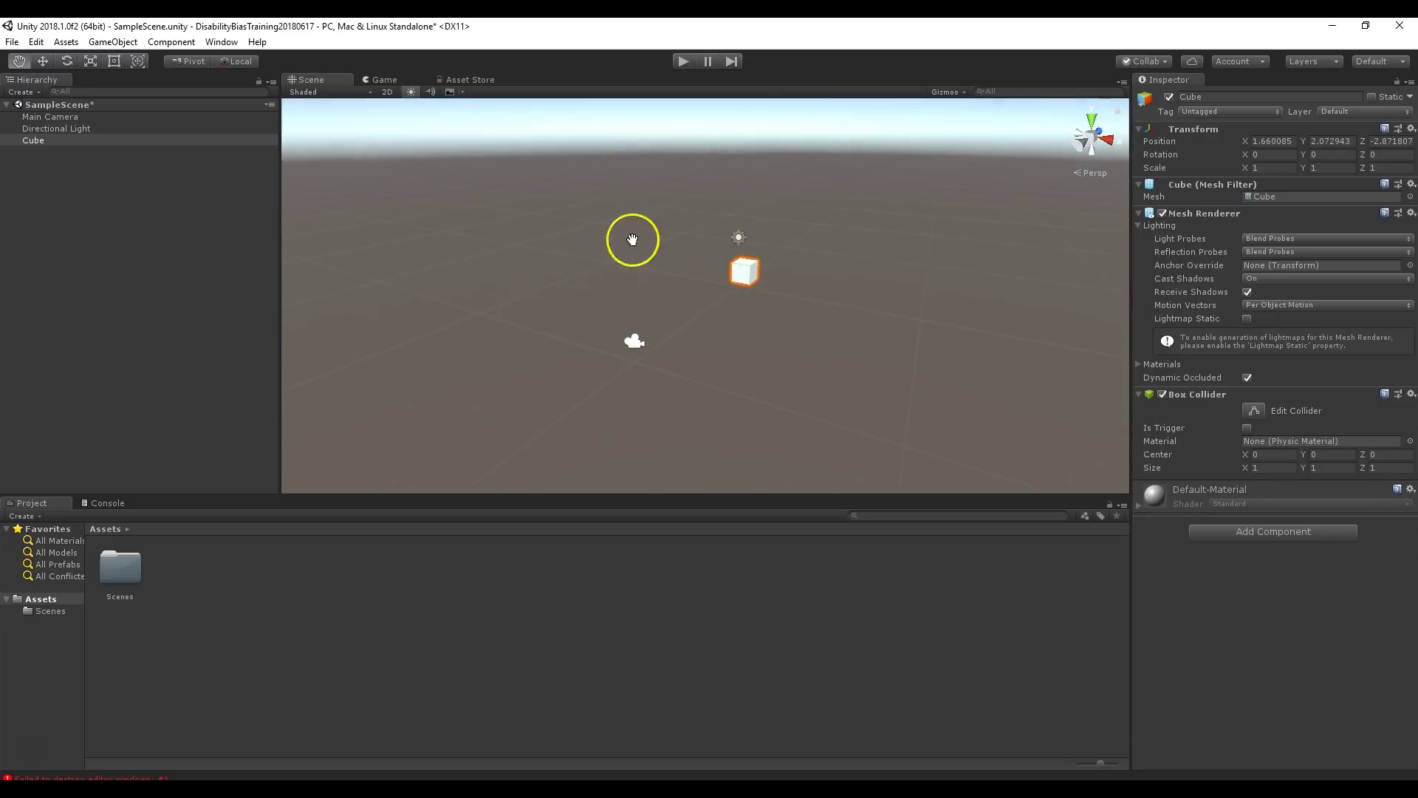
- Move the cube along its axes with the Move tool to about X 0.52, Y 3.02, Z -3.79
{"action": "left_click", "coordinate": [42, 62]}
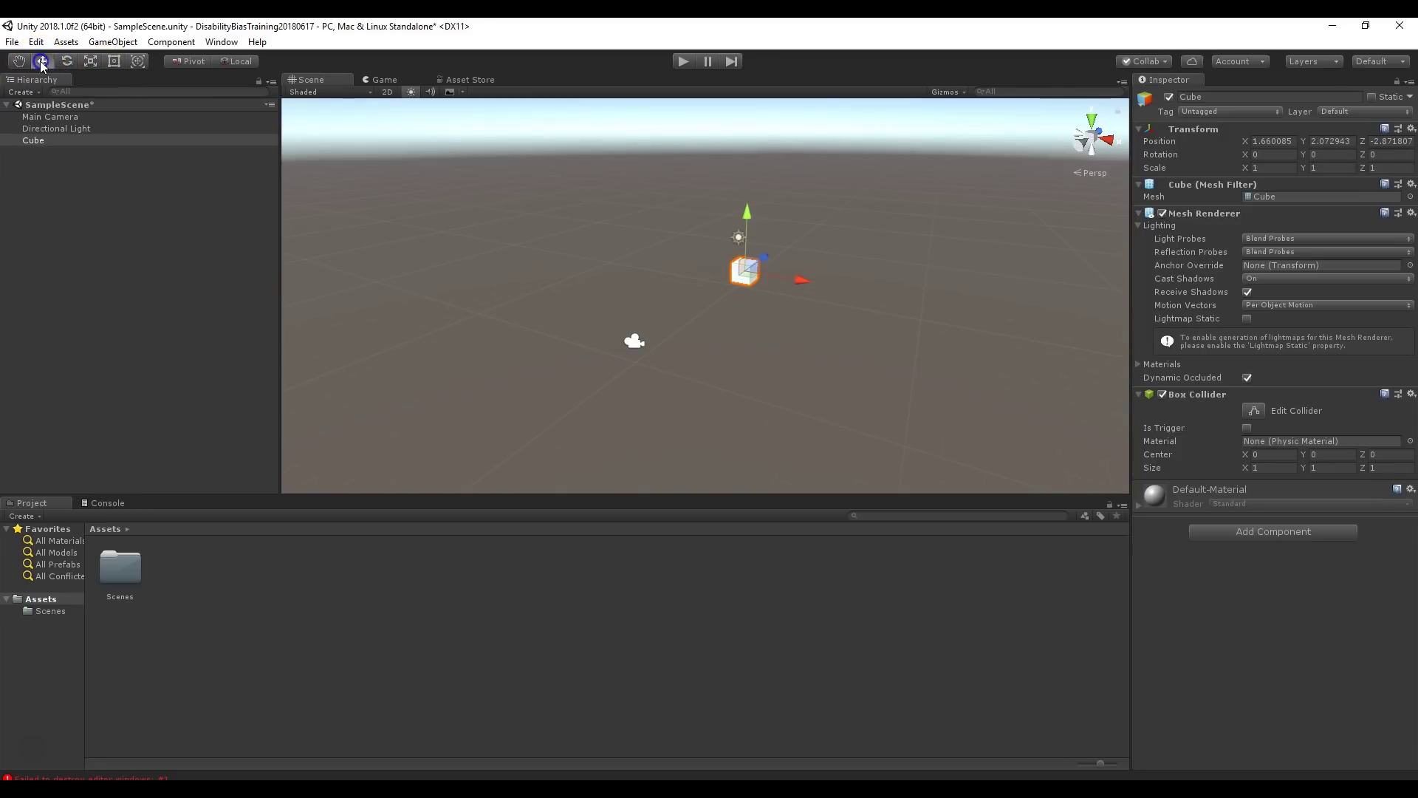
{"action": "left_click_drag", "start_coordinate": [809, 288], "coordinate": [896, 299]}
{"action": "left_click_drag", "start_coordinate": [954, 355], "coordinate": [779, 242], "text": "alt"}
{"action": "left_click_drag", "start_coordinate": [694, 291], "coordinate": [755, 294]}
{"action": "left_click_drag", "start_coordinate": [796, 218], "coordinate": [799, 264]}
{"action": "right_click_drag", "start_coordinate": [727, 333], "coordinate": [816, 358]}
{"action": "left_click_drag", "start_coordinate": [711, 296], "coordinate": [623, 292]}
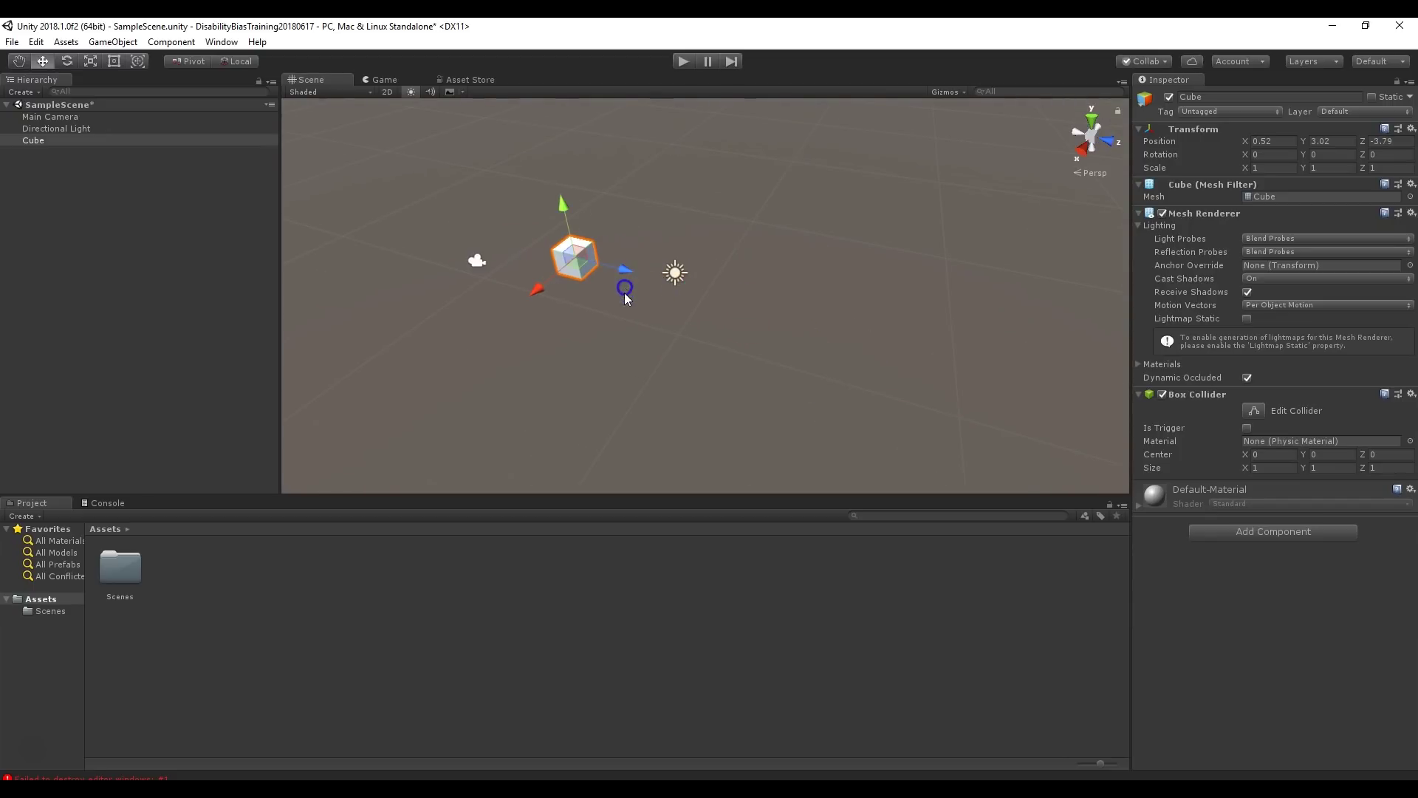
- Move the cube down and towards the camera to about X 0.55, Y 1.06, Z -6.38, and check it in the Main Camera's preview
{"action": "left_click_drag", "start_coordinate": [561, 340], "coordinate": [712, 237], "text": "alt"}
{"action": "left_click_drag", "start_coordinate": [632, 196], "coordinate": [614, 229]}
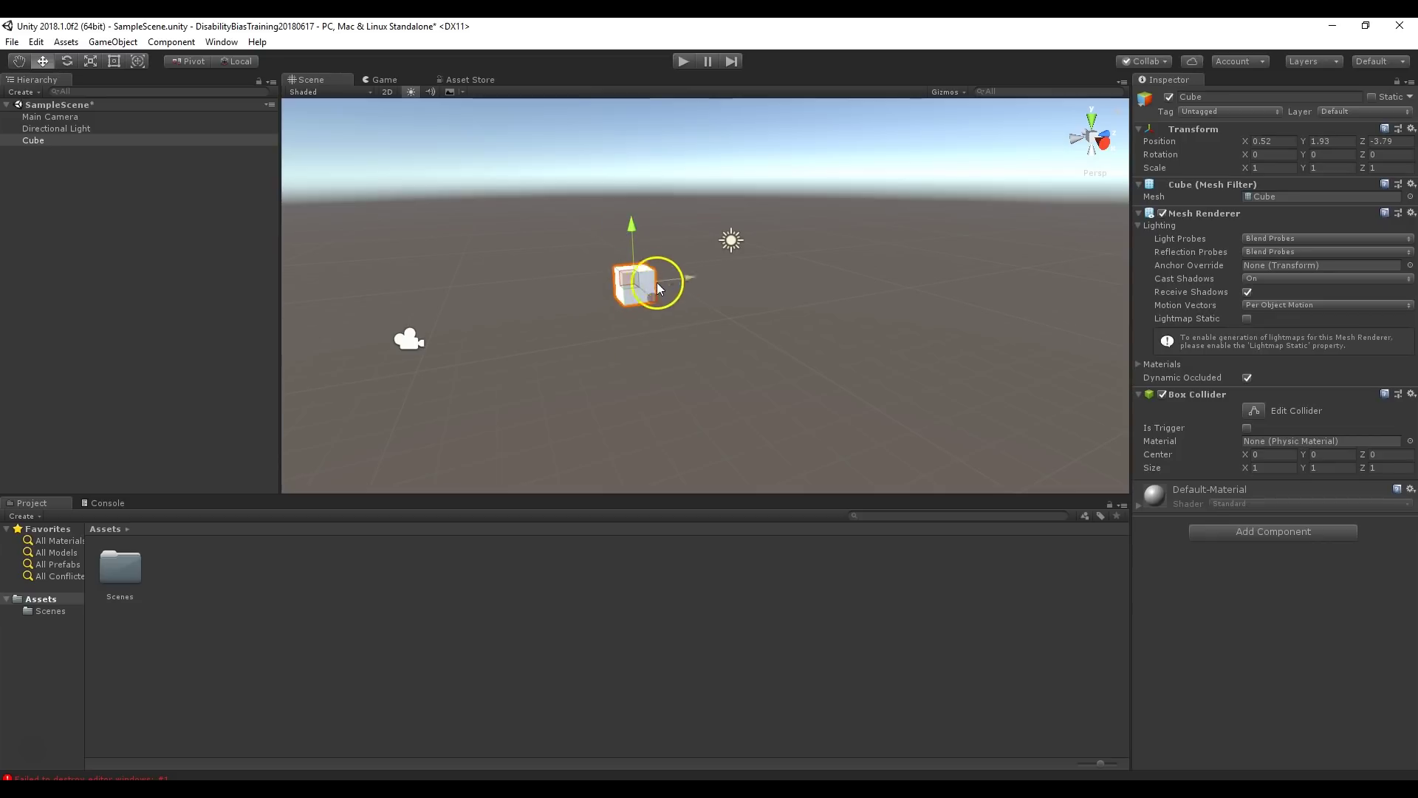
{"action": "left_click_drag", "start_coordinate": [631, 281], "coordinate": [588, 290]}
{"action": "left_click_drag", "start_coordinate": [522, 329], "coordinate": [668, 386], "text": "alt"}
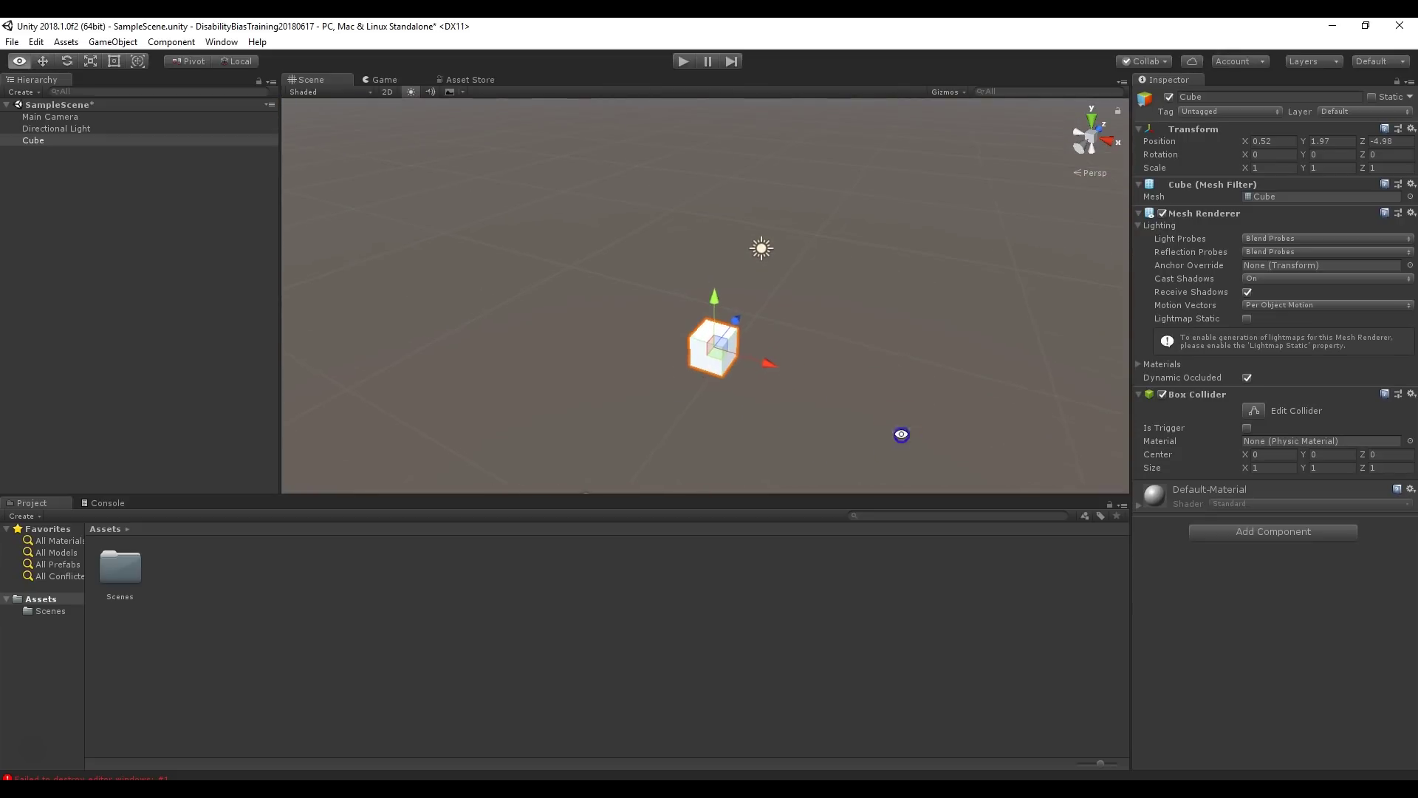
{"action": "left_click_drag", "start_coordinate": [901, 435], "coordinate": [803, 390], "text": "alt"}
{"action": "left_click_drag", "start_coordinate": [706, 343], "coordinate": [661, 338]}
{"action": "left_click_drag", "start_coordinate": [627, 290], "coordinate": [624, 314]}
{"action": "left_click", "coordinate": [78, 119]}
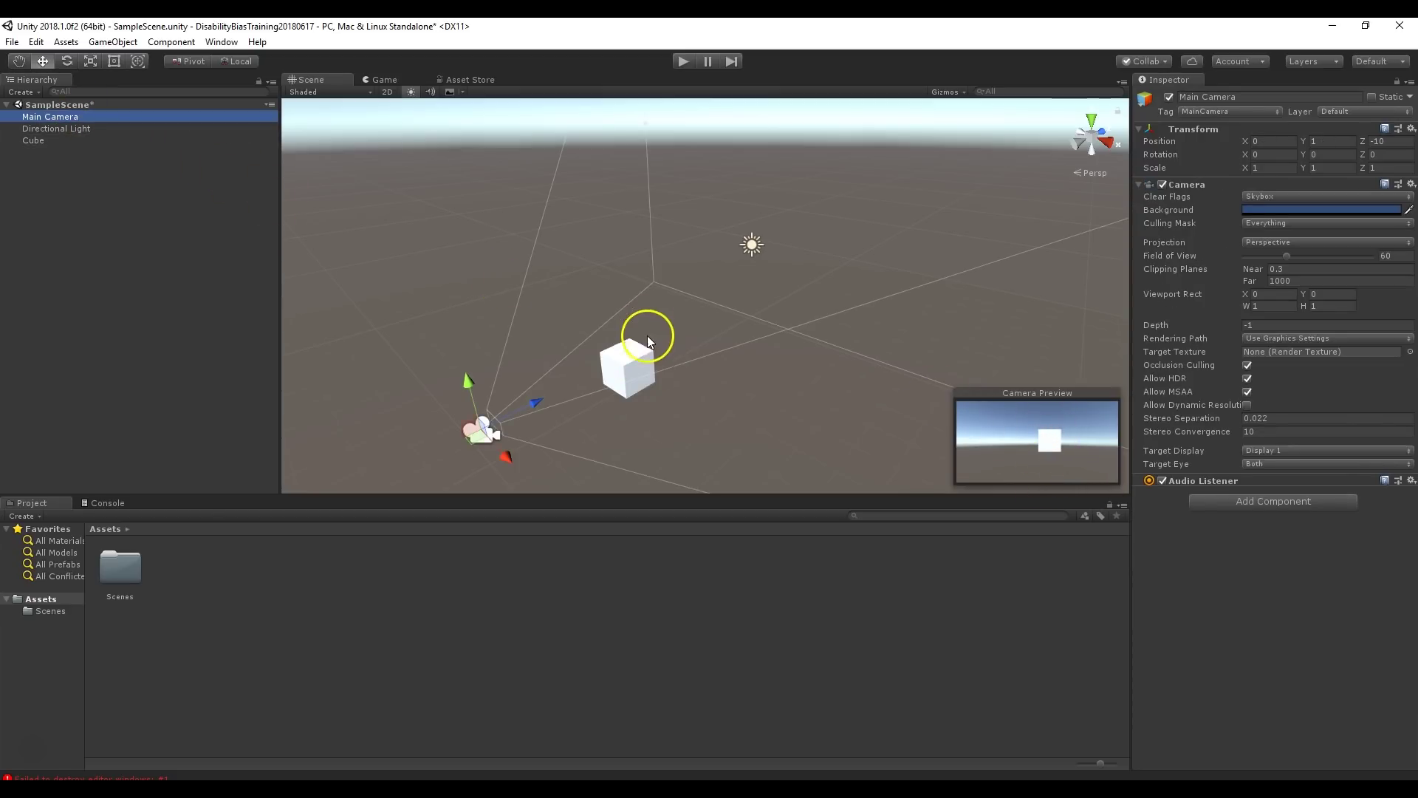
- Select the cube and use the Rotate tool to turn it to about -95 degrees around Y and tilt it around X
{"action": "left_click", "coordinate": [620, 361]}
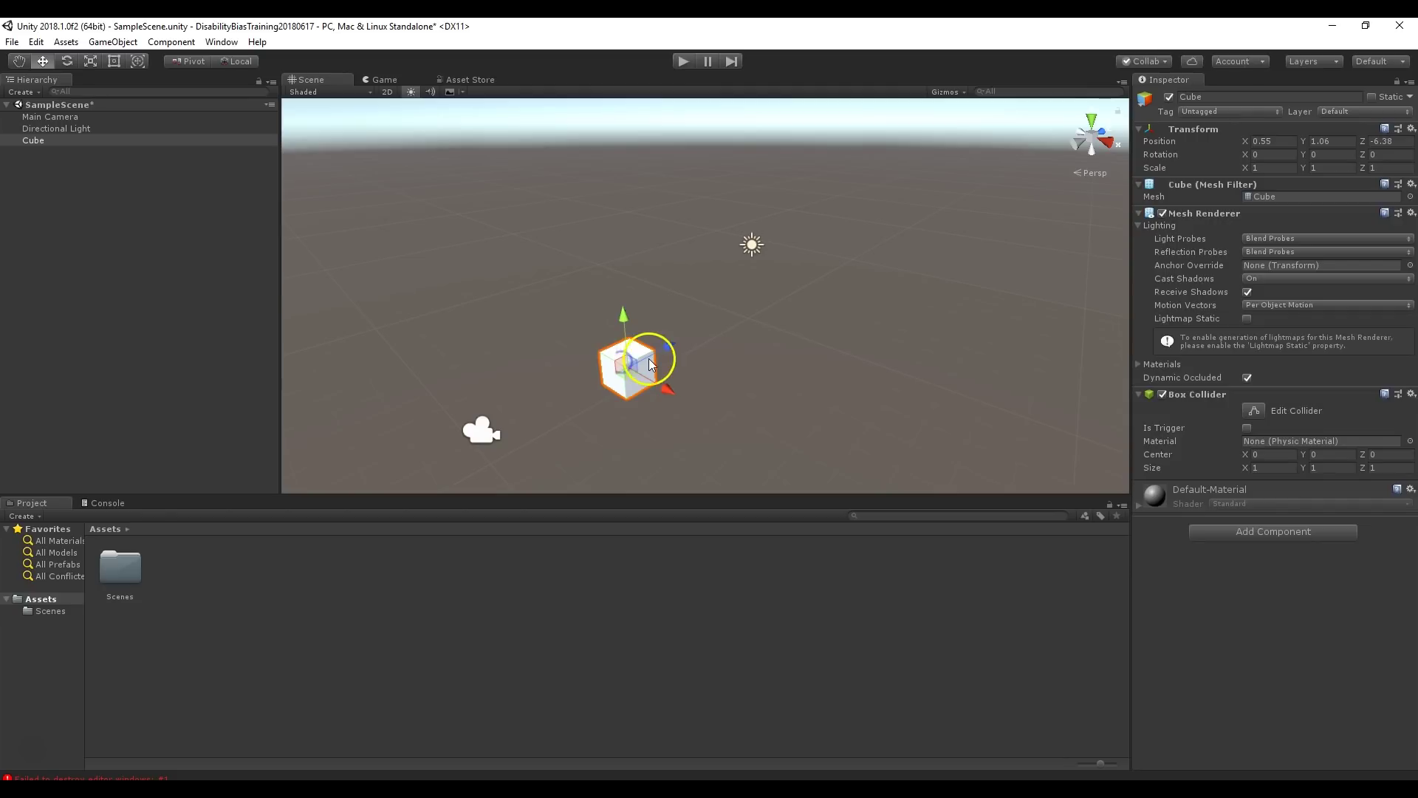
{"action": "left_click", "coordinate": [67, 62]}
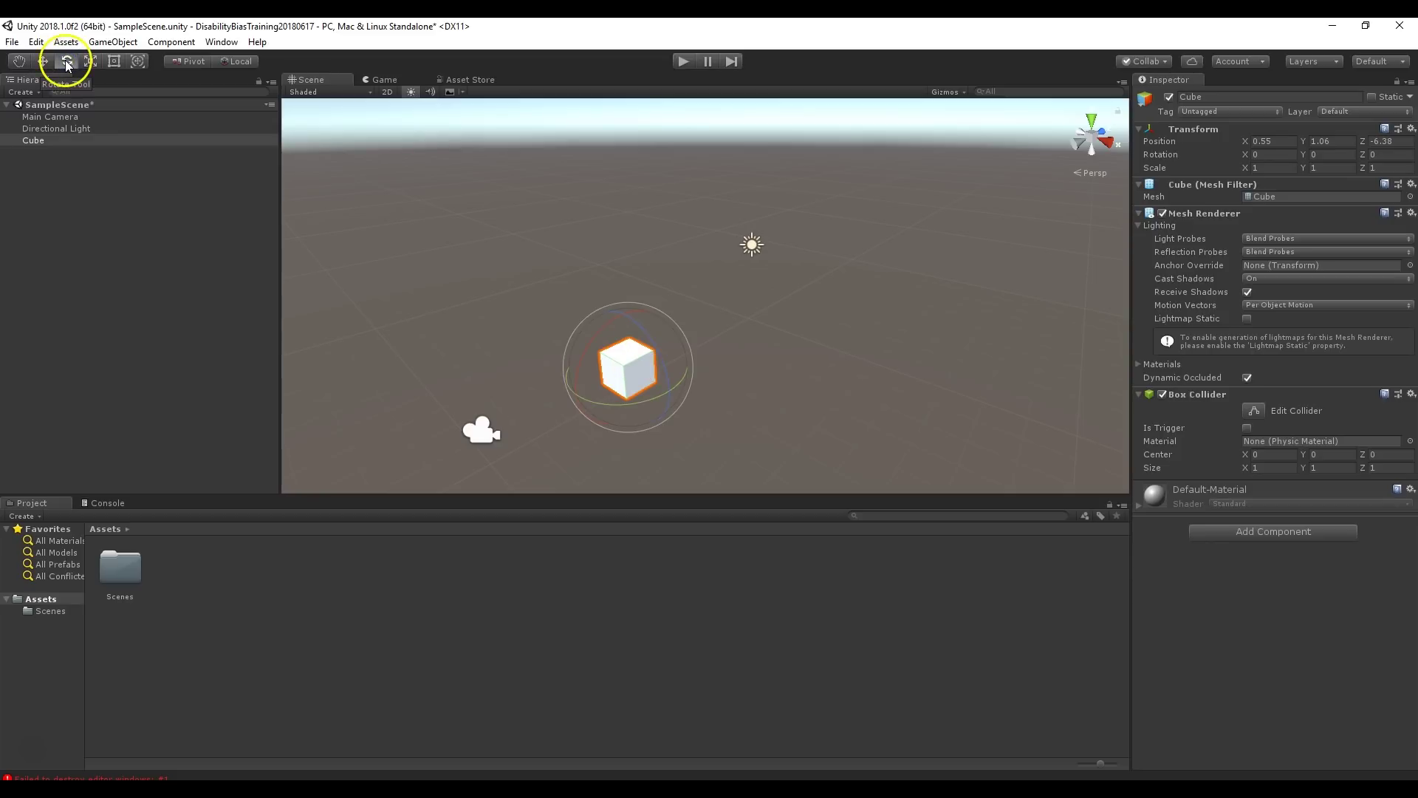
{"action": "left_click_drag", "start_coordinate": [645, 399], "coordinate": [797, 408]}
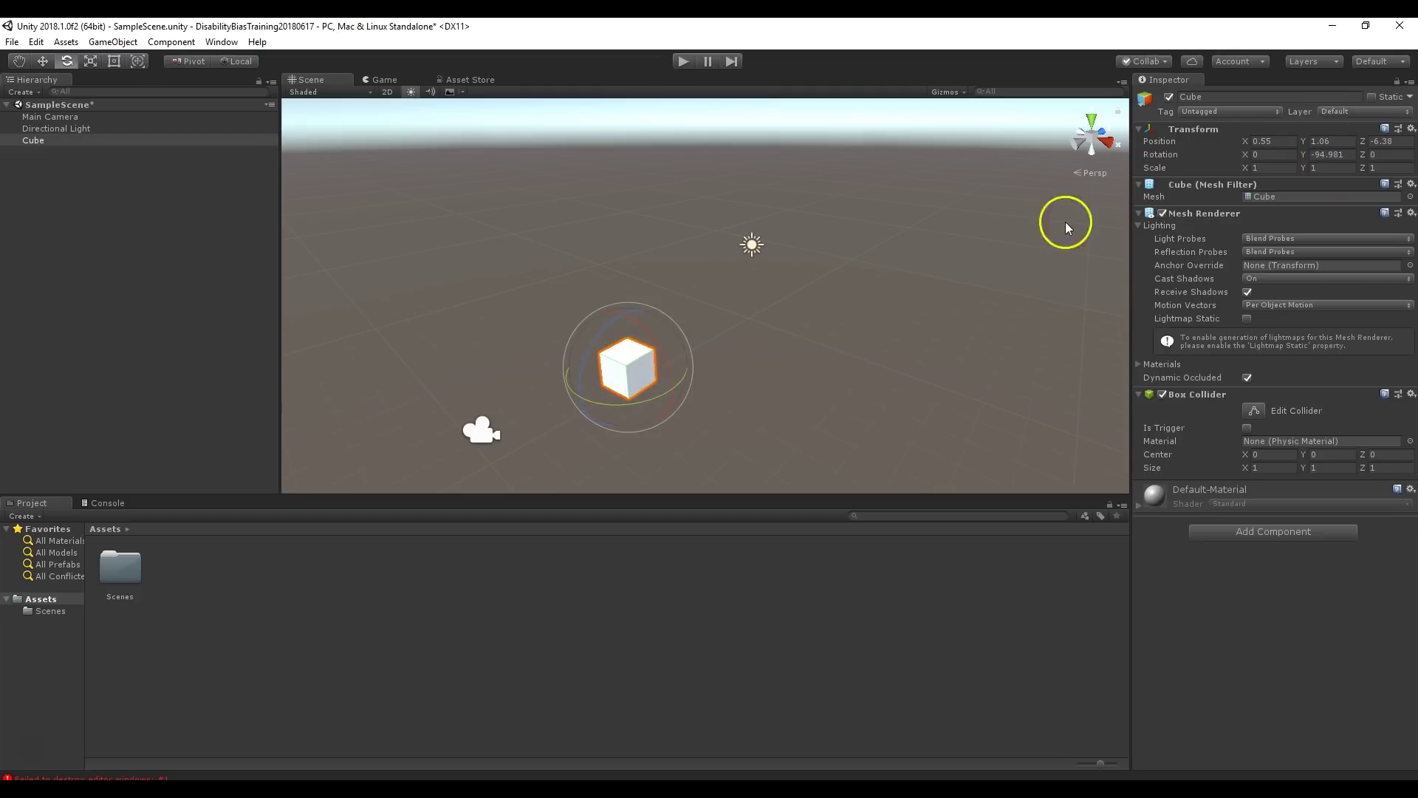
{"action": "left_click_drag", "start_coordinate": [658, 354], "coordinate": [558, 291]}
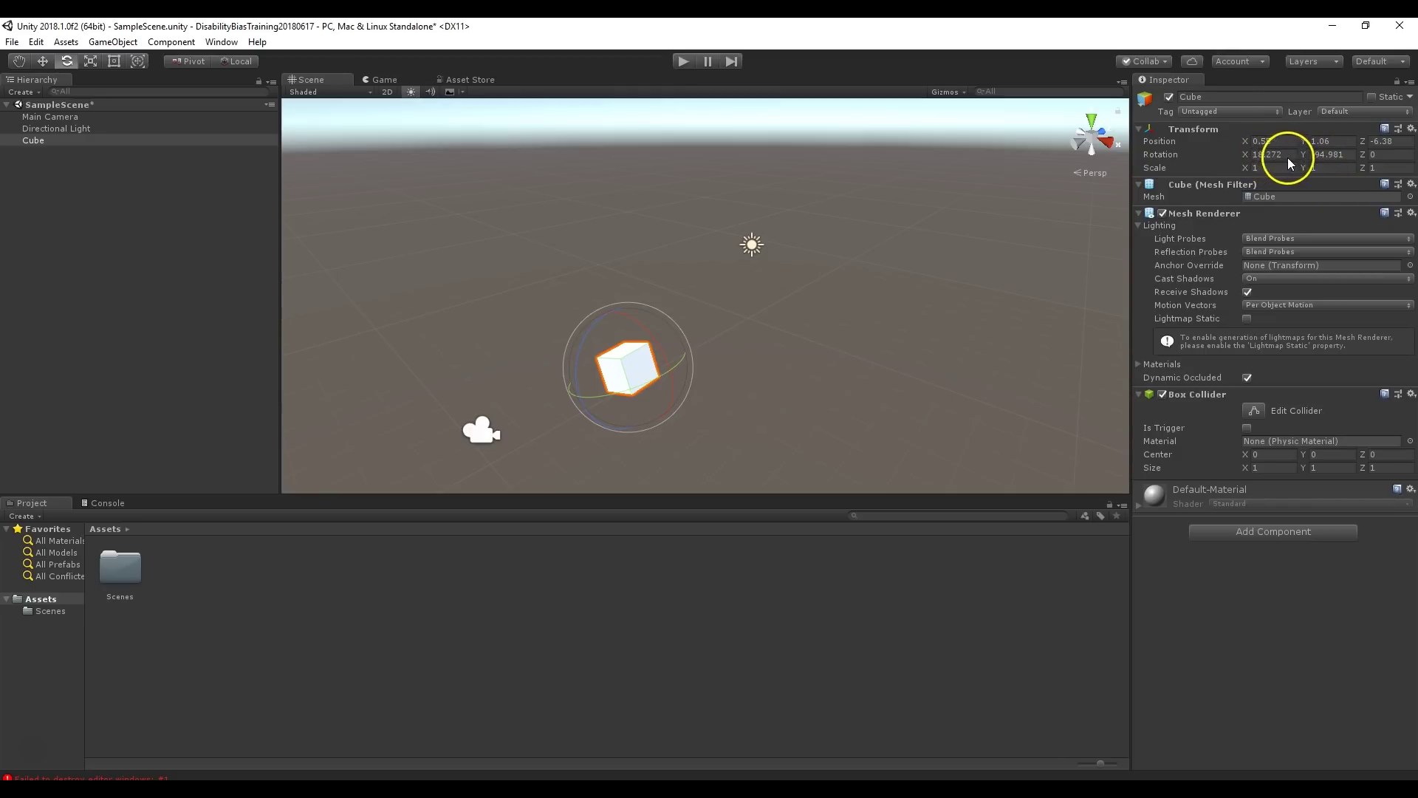
- Set the cube's rotation to X 0 and Y -90, and rotate it freehand to about X 181, Y 64, Z -452
{"action": "type", "text": "0"}
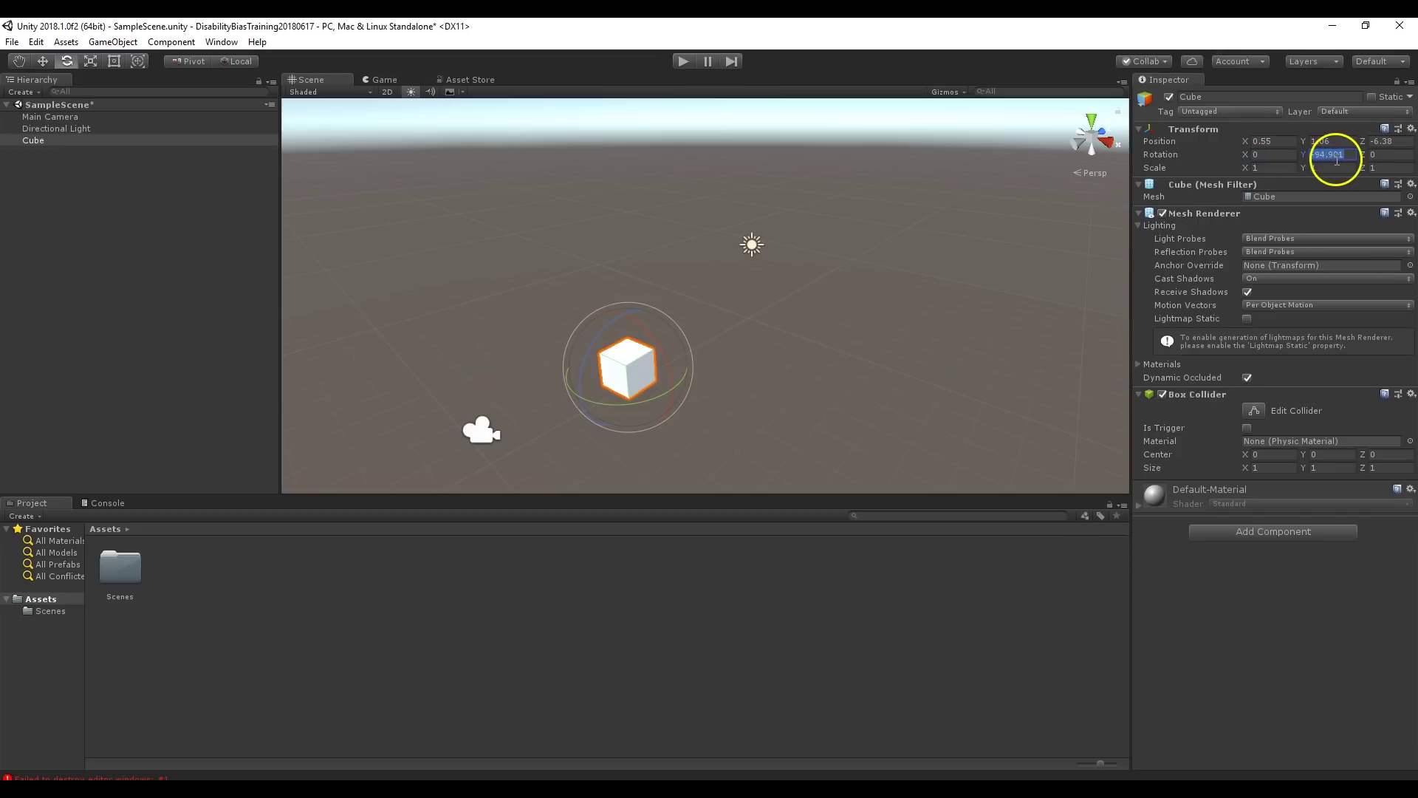
{"action": "type", "text": "-90"}
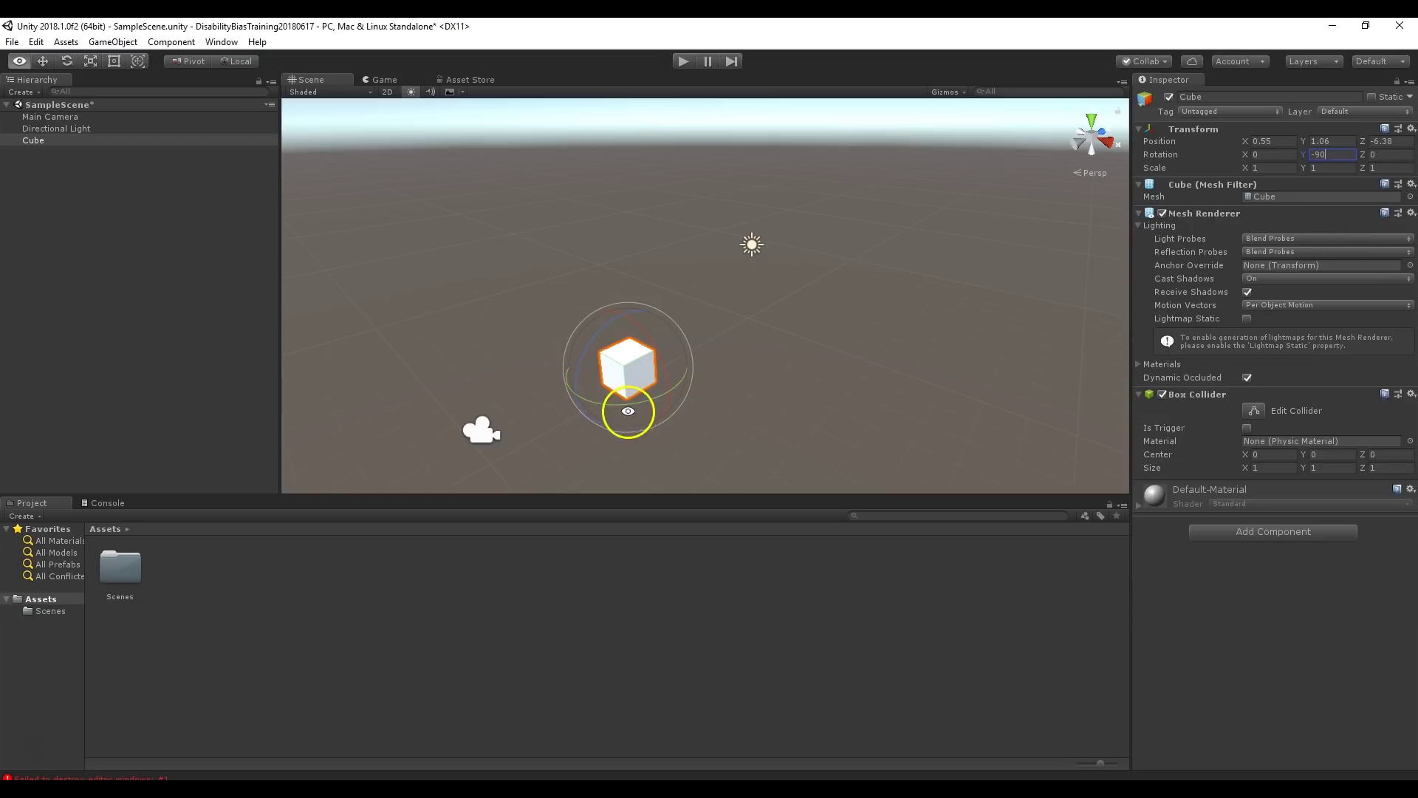
{"action": "left_click_drag", "start_coordinate": [628, 410], "coordinate": [611, 385], "text": "alt"}
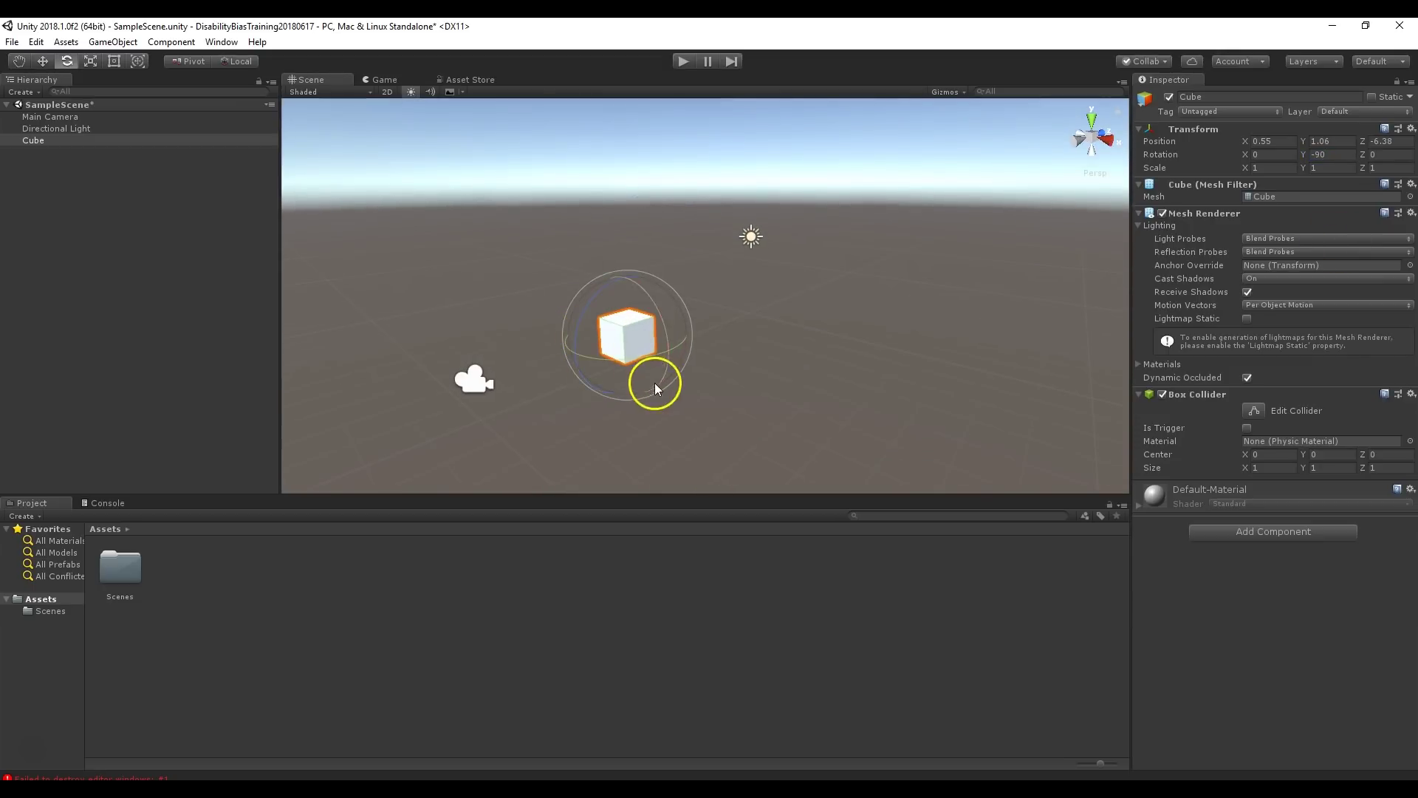
{"action": "mouse_move", "coordinate": [591, 321]}
{"action": "left_mouse_down"}
{"action": "mouse_move", "coordinate": [622, 320]}
{"action": "mouse_move", "coordinate": [584, 308]}
{"action": "mouse_move", "coordinate": [579, 402]}
{"action": "mouse_move", "coordinate": [595, 307]}
{"action": "mouse_move", "coordinate": [813, 260]}
{"action": "mouse_move", "coordinate": [514, 326]}
{"action": "mouse_move", "coordinate": [690, 276]}
{"action": "mouse_move", "coordinate": [640, 327]}
{"action": "mouse_move", "coordinate": [662, 285]}
{"action": "mouse_move", "coordinate": [763, 367]}
{"action": "mouse_move", "coordinate": [690, 329]}
{"action": "mouse_move", "coordinate": [579, 383]}
{"action": "mouse_move", "coordinate": [623, 306]}
{"action": "mouse_move", "coordinate": [592, 357]}
{"action": "mouse_move", "coordinate": [653, 370]}
{"action": "mouse_move", "coordinate": [645, 351]}
{"action": "mouse_move", "coordinate": [587, 343]}
{"action": "mouse_move", "coordinate": [614, 334]}
{"action": "mouse_move", "coordinate": [617, 350]}
{"action": "mouse_move", "coordinate": [599, 339]}
{"action": "left_mouse_up"}
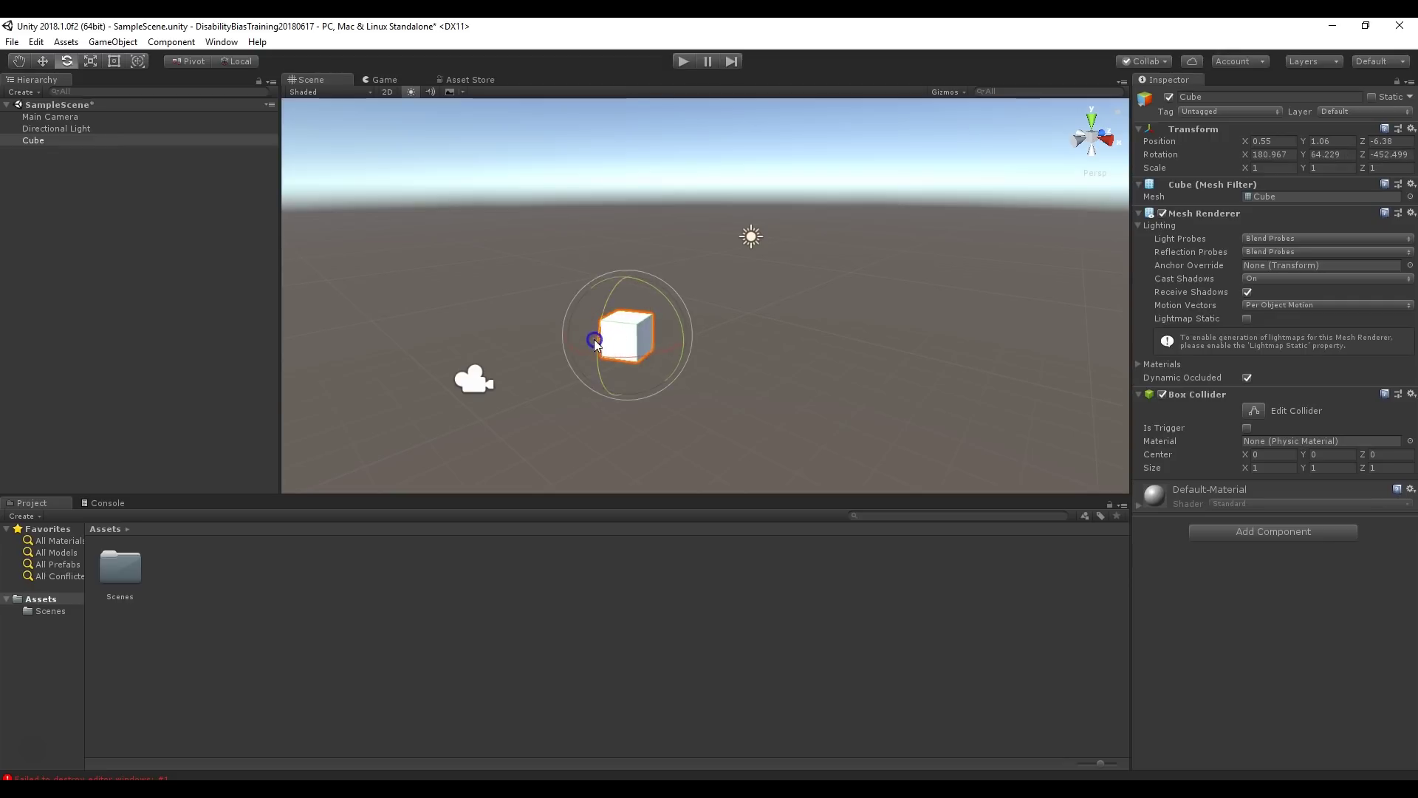
- Scale the cube uniformly with the Scale tool to about 2.55 on all axes
{"action": "left_click", "coordinate": [95, 63]}
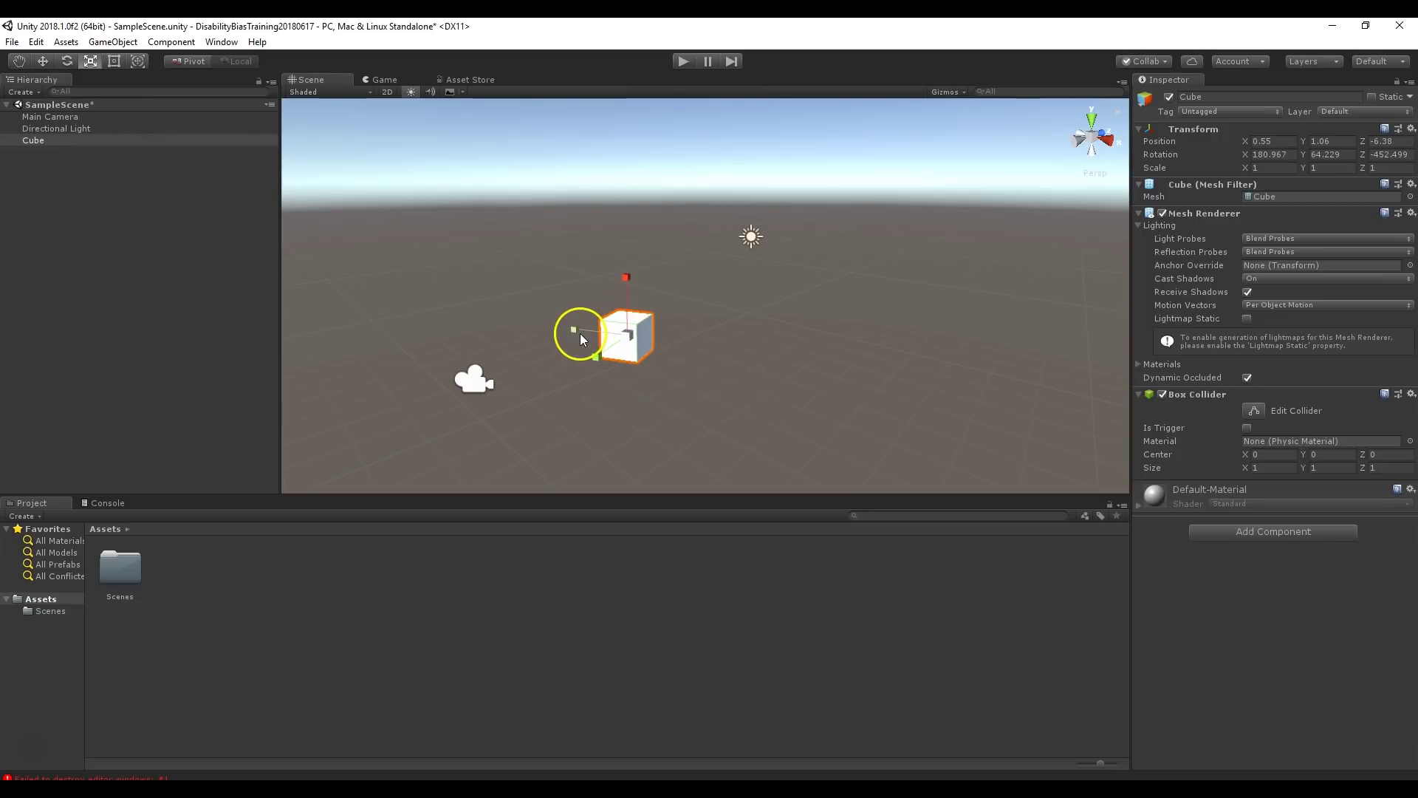
{"action": "mouse_move", "coordinate": [637, 335]}
{"action": "left_mouse_down"}
{"action": "mouse_move", "coordinate": [788, 325]}
{"action": "mouse_move", "coordinate": [1010, 271]}
{"action": "mouse_move", "coordinate": [639, 362]}
{"action": "left_mouse_up"}
{"action": "left_click_drag", "start_coordinate": [615, 369], "coordinate": [808, 327]}
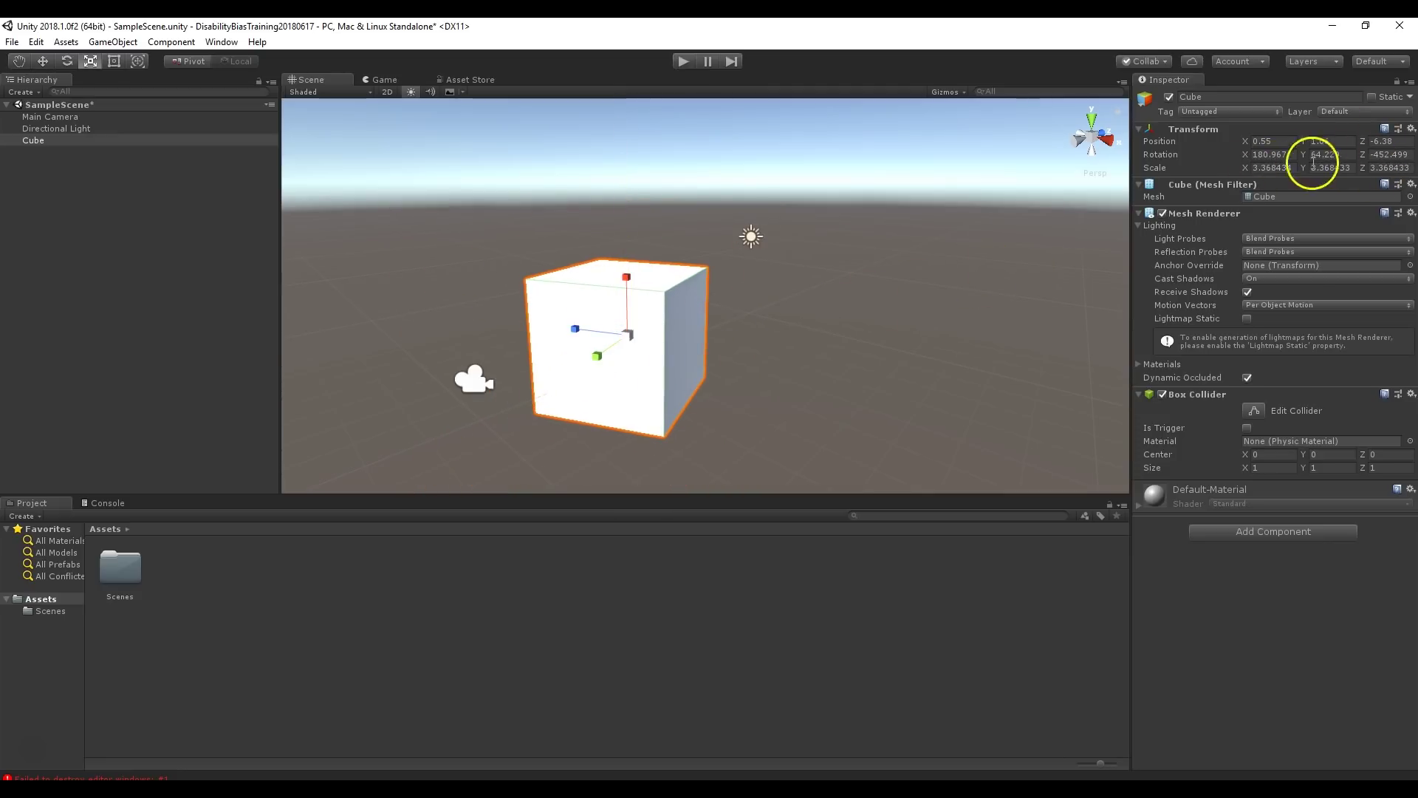
{"action": "left_click_drag", "start_coordinate": [628, 334], "coordinate": [600, 361]}
{"action": "left_click", "coordinate": [576, 330]}
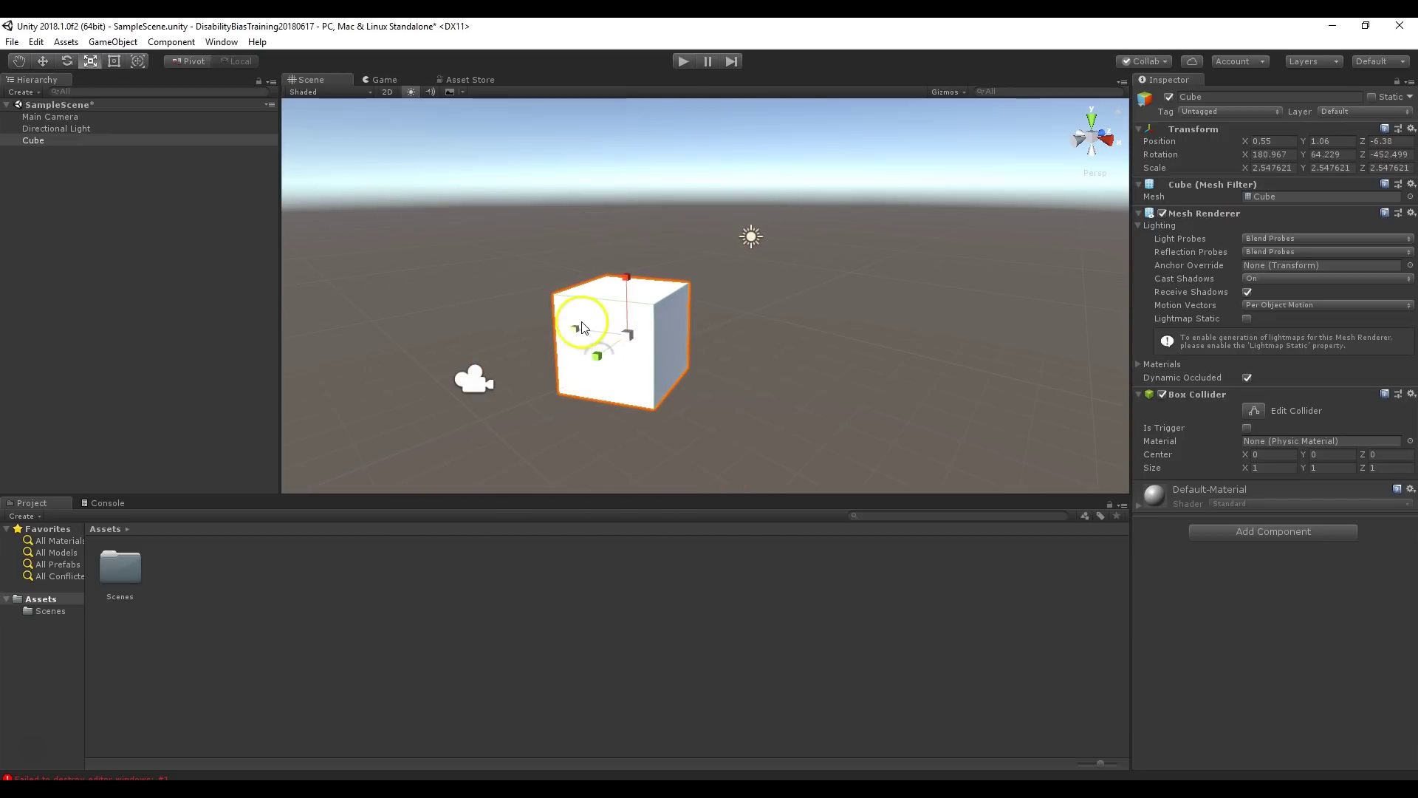
- Scale the cube along single axes to about X 0.70 and Z 2.80, and check it in the Main Camera's preview
{"action": "left_click_drag", "start_coordinate": [627, 277], "coordinate": [624, 219]}
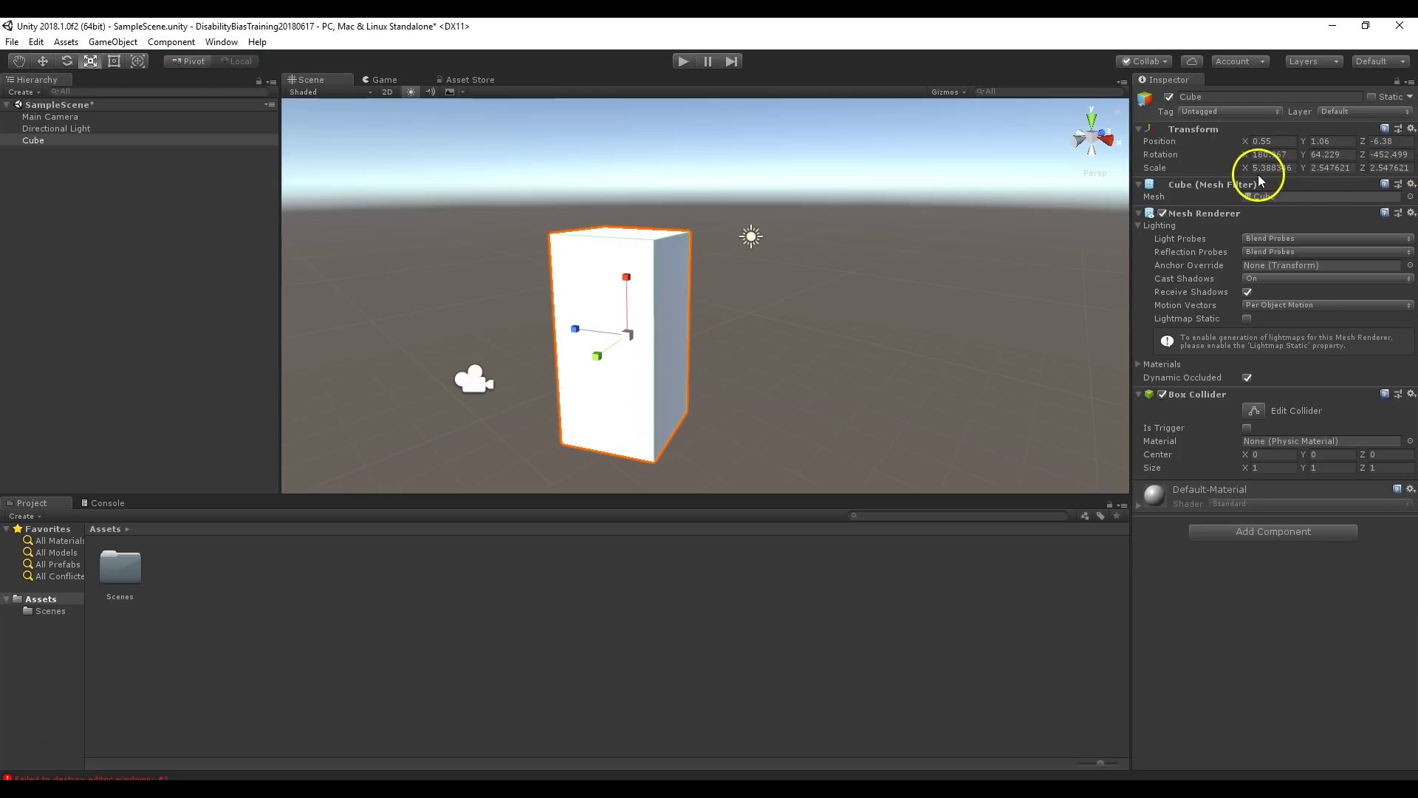
{"action": "left_click_drag", "start_coordinate": [620, 296], "coordinate": [575, 328]}
{"action": "left_click", "coordinate": [49, 117]}
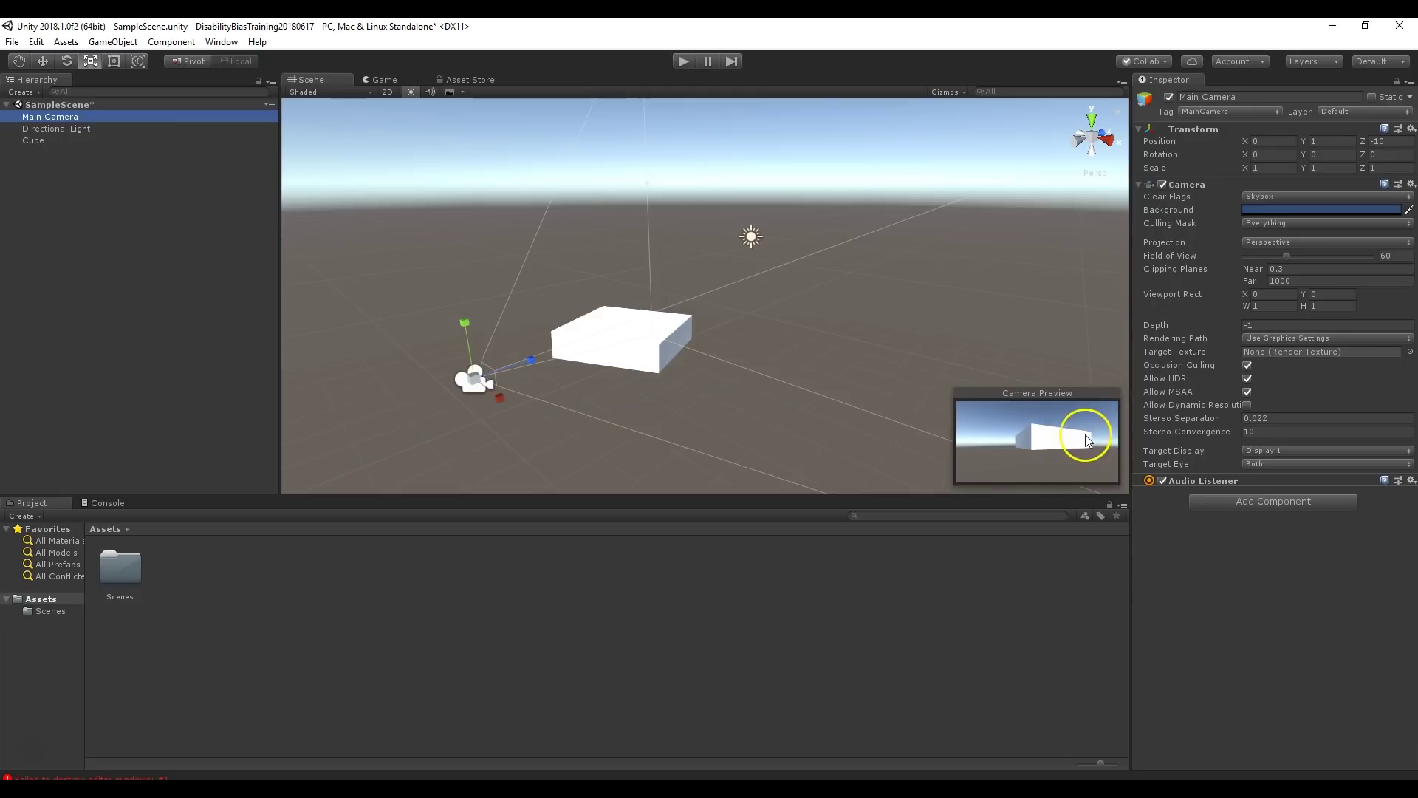
- Adjust the cube with the combined Transform tool to about position X 0.48, Z -6.41, rotation Z -459.3 and scale Y 1.87
{"action": "left_click", "coordinate": [117, 65]}
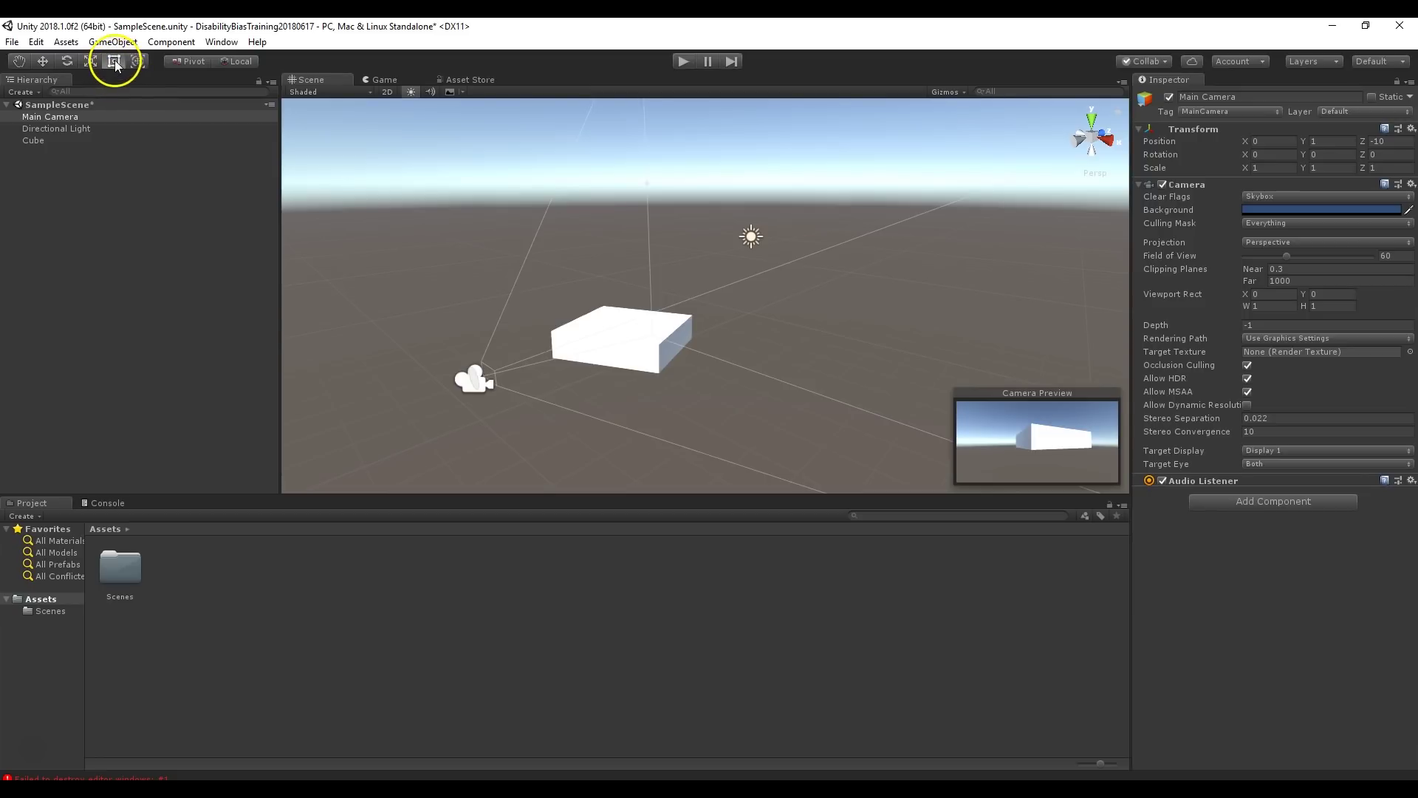
{"action": "left_click", "coordinate": [139, 63]}
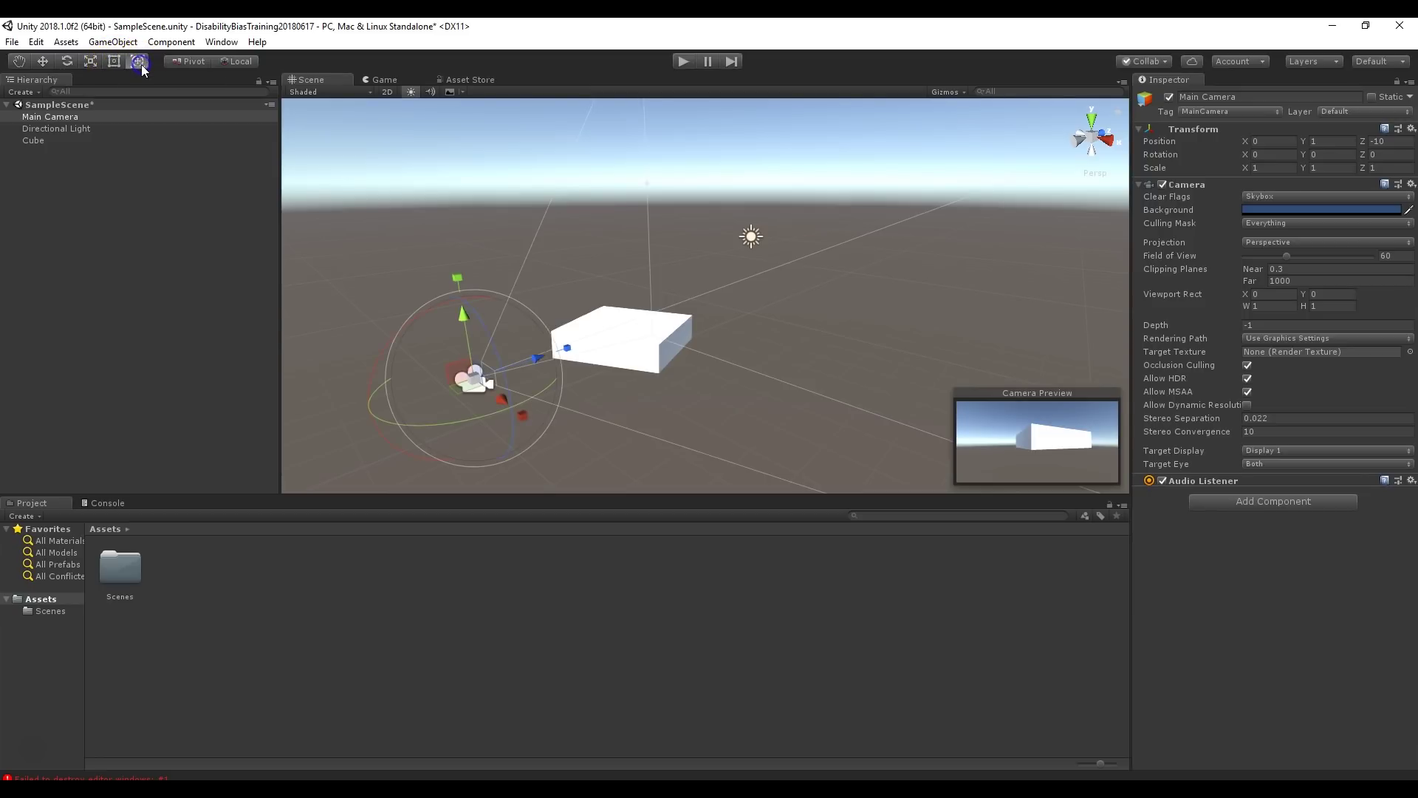
{"action": "left_click", "coordinate": [38, 142]}
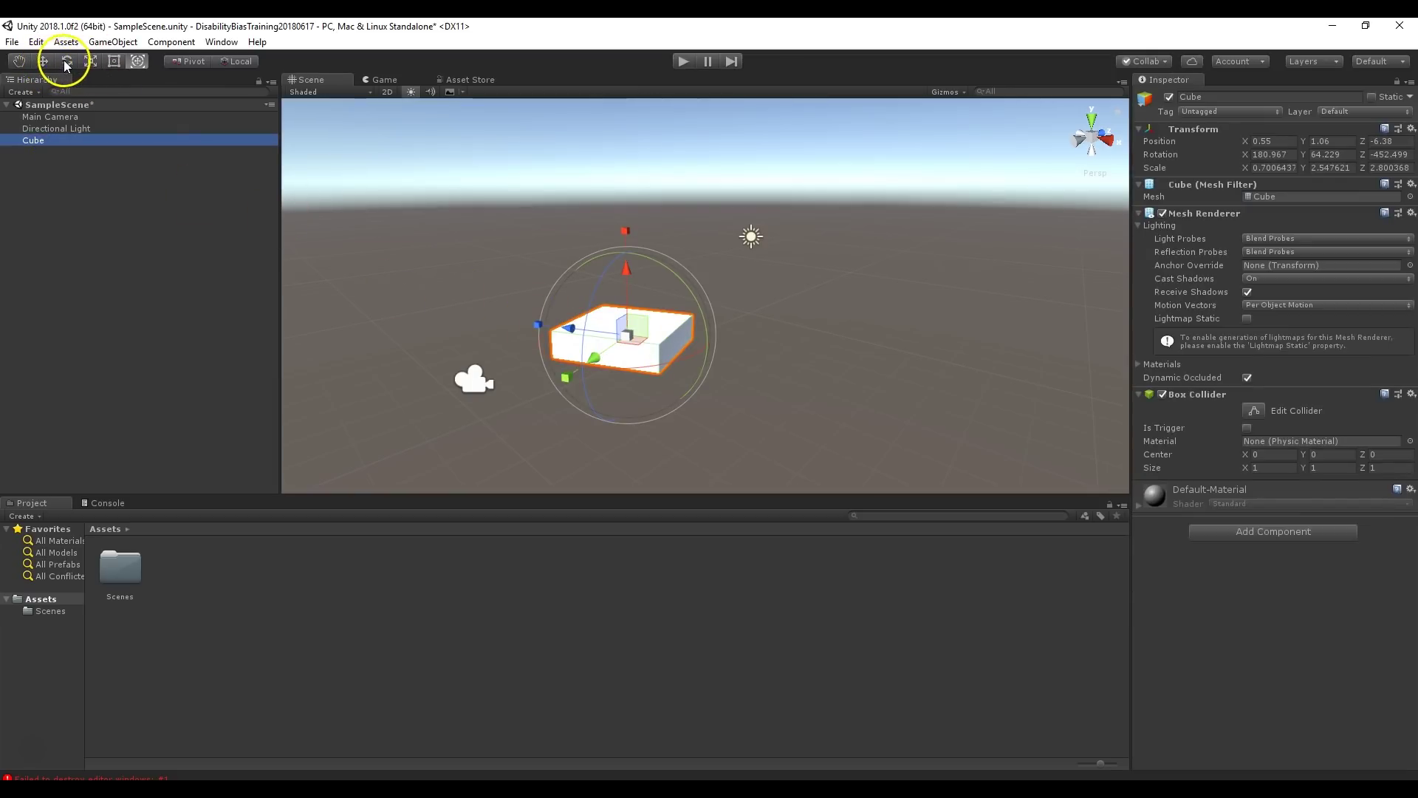
{"action": "left_click_drag", "start_coordinate": [567, 330], "coordinate": [571, 366]}
{"action": "key", "text": "r"}
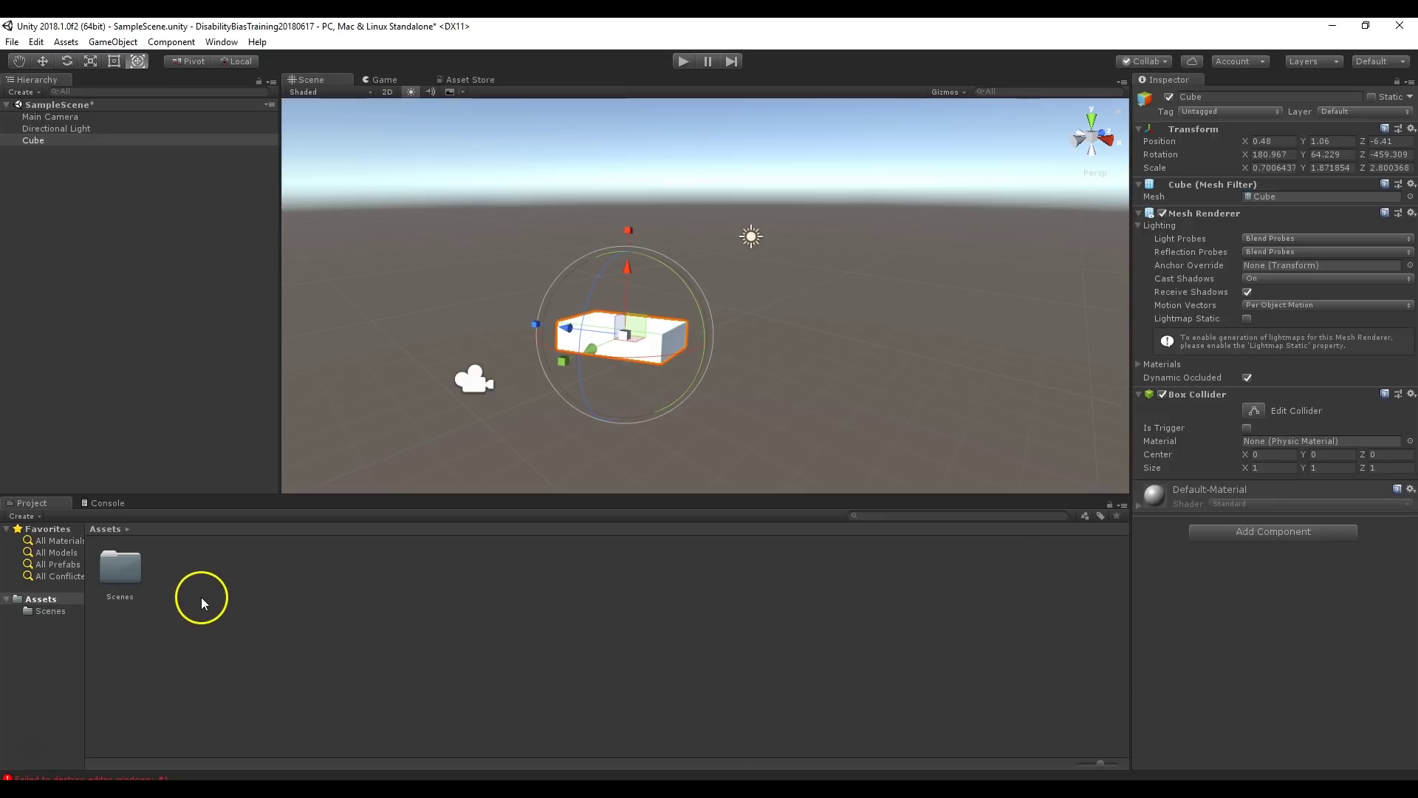
- Show the project's Assets folder in File Explorer, view its contents, and return to Unity
{"action": "left_click", "coordinate": [118, 573]}
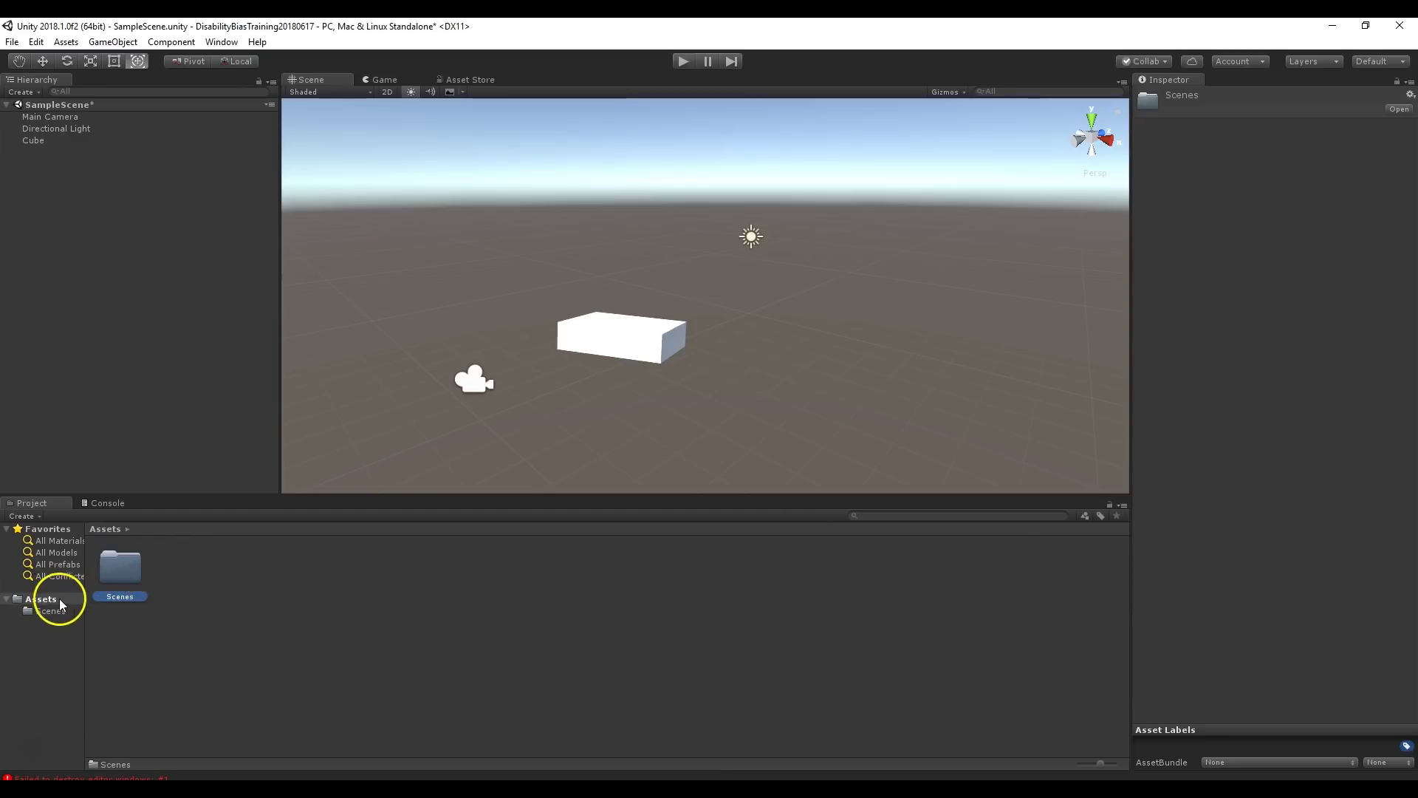
{"action": "right_click", "coordinate": [308, 578]}
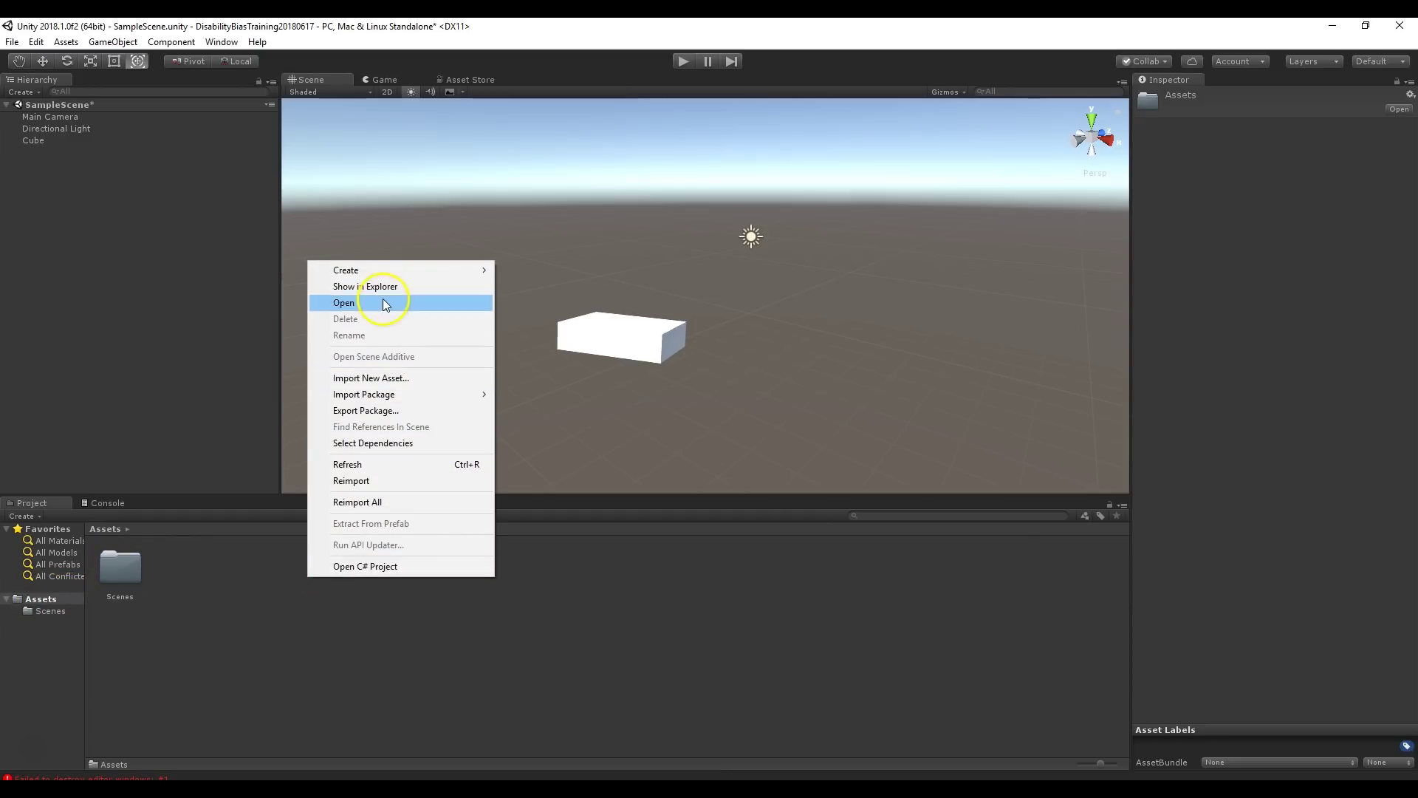
{"action": "left_click", "coordinate": [433, 287]}
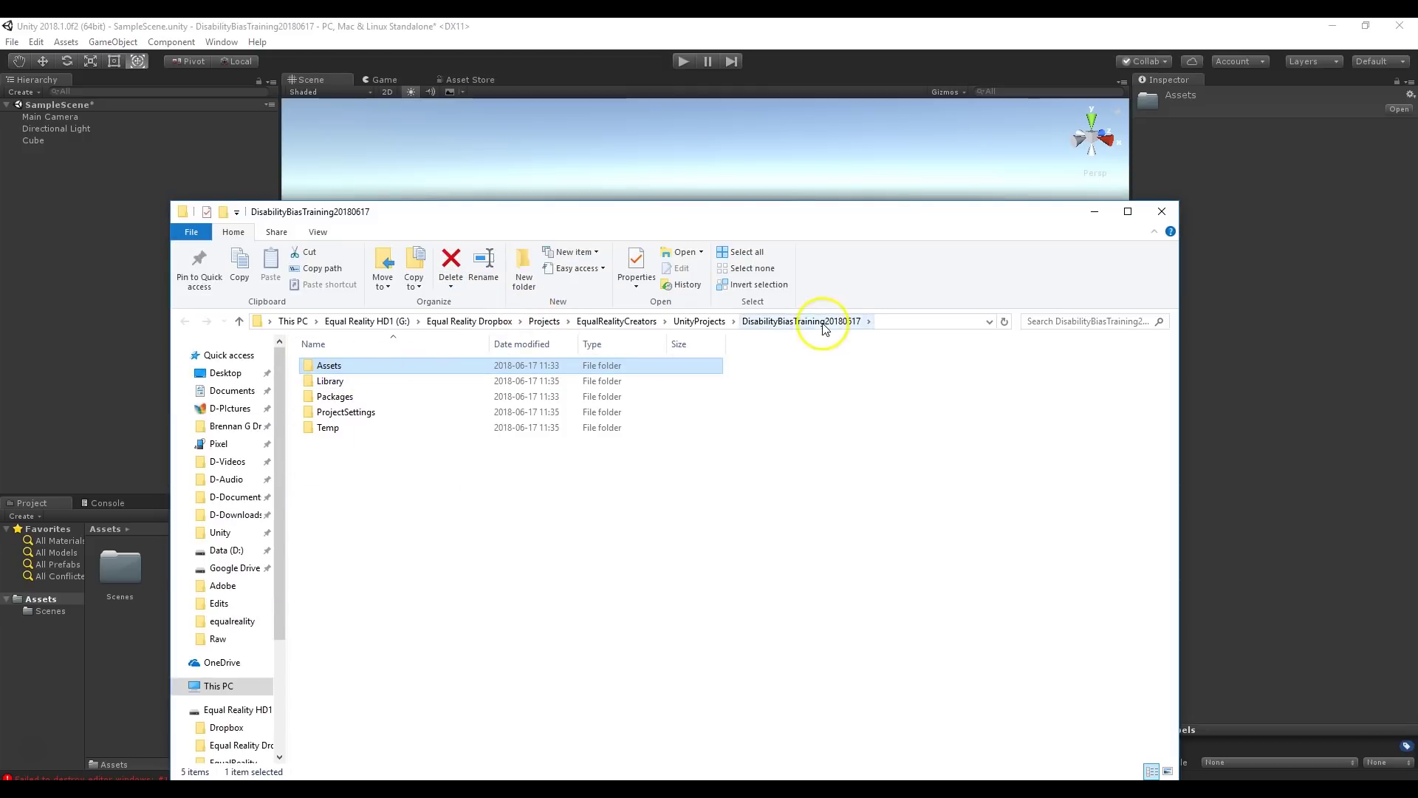
{"action": "double_click", "coordinate": [346, 367]}
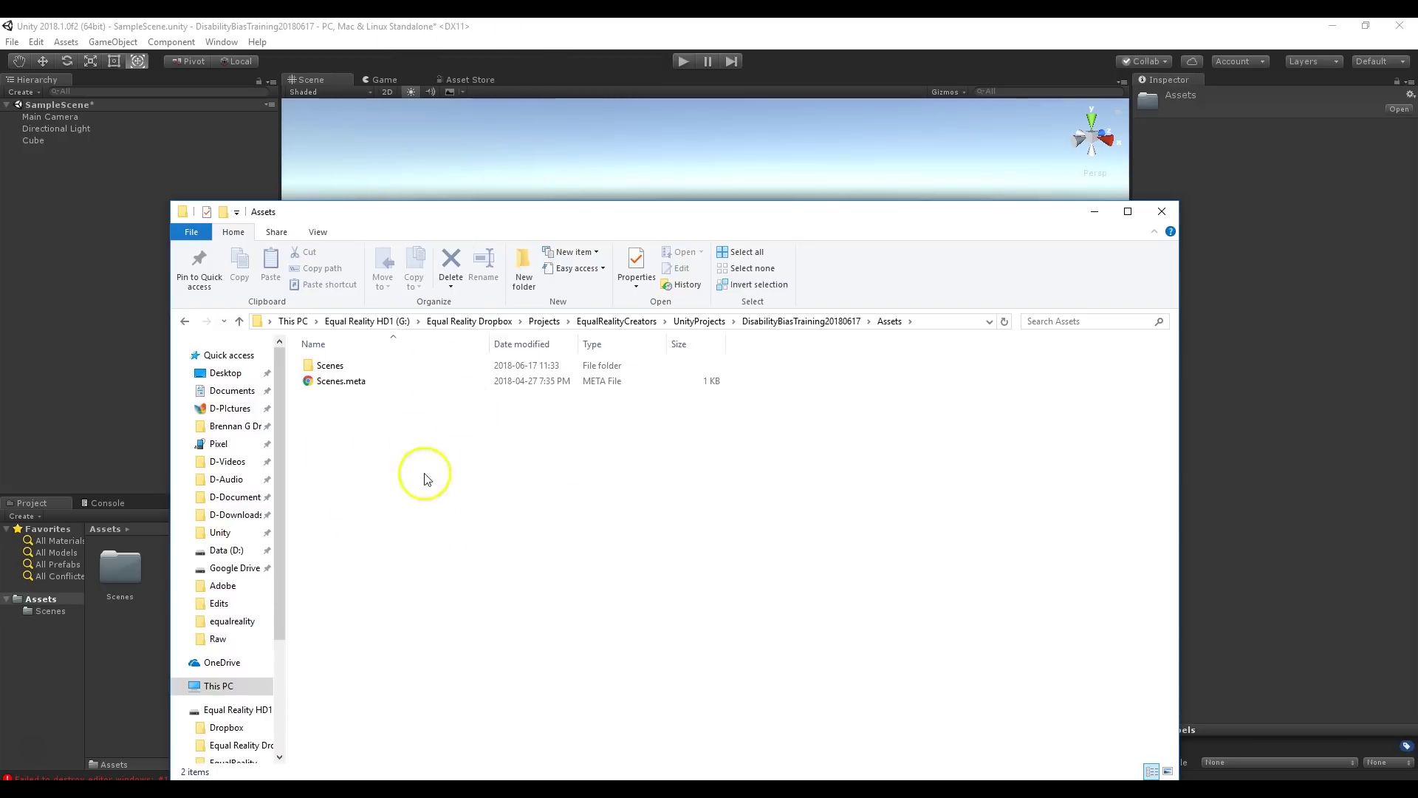
{"action": "left_click", "coordinate": [535, 40]}
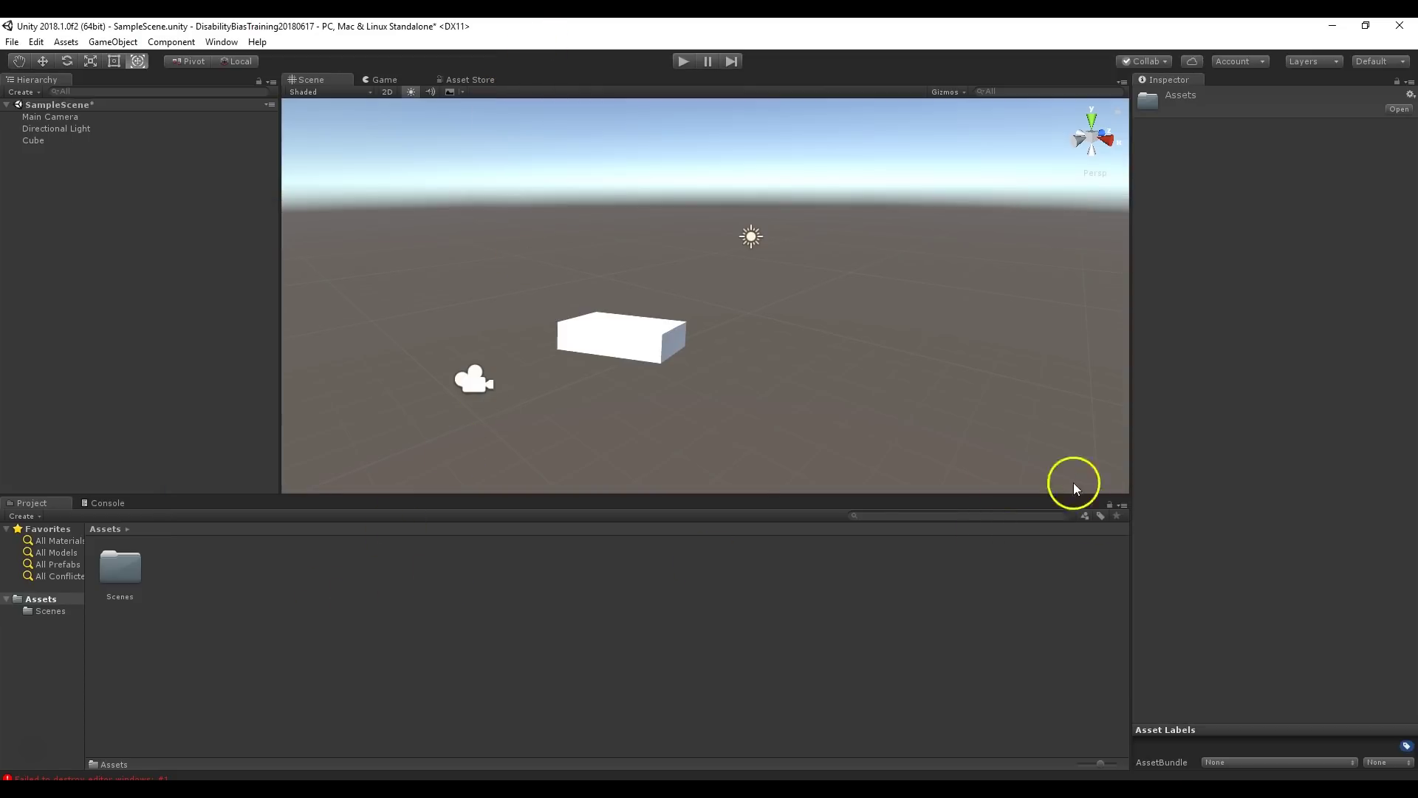
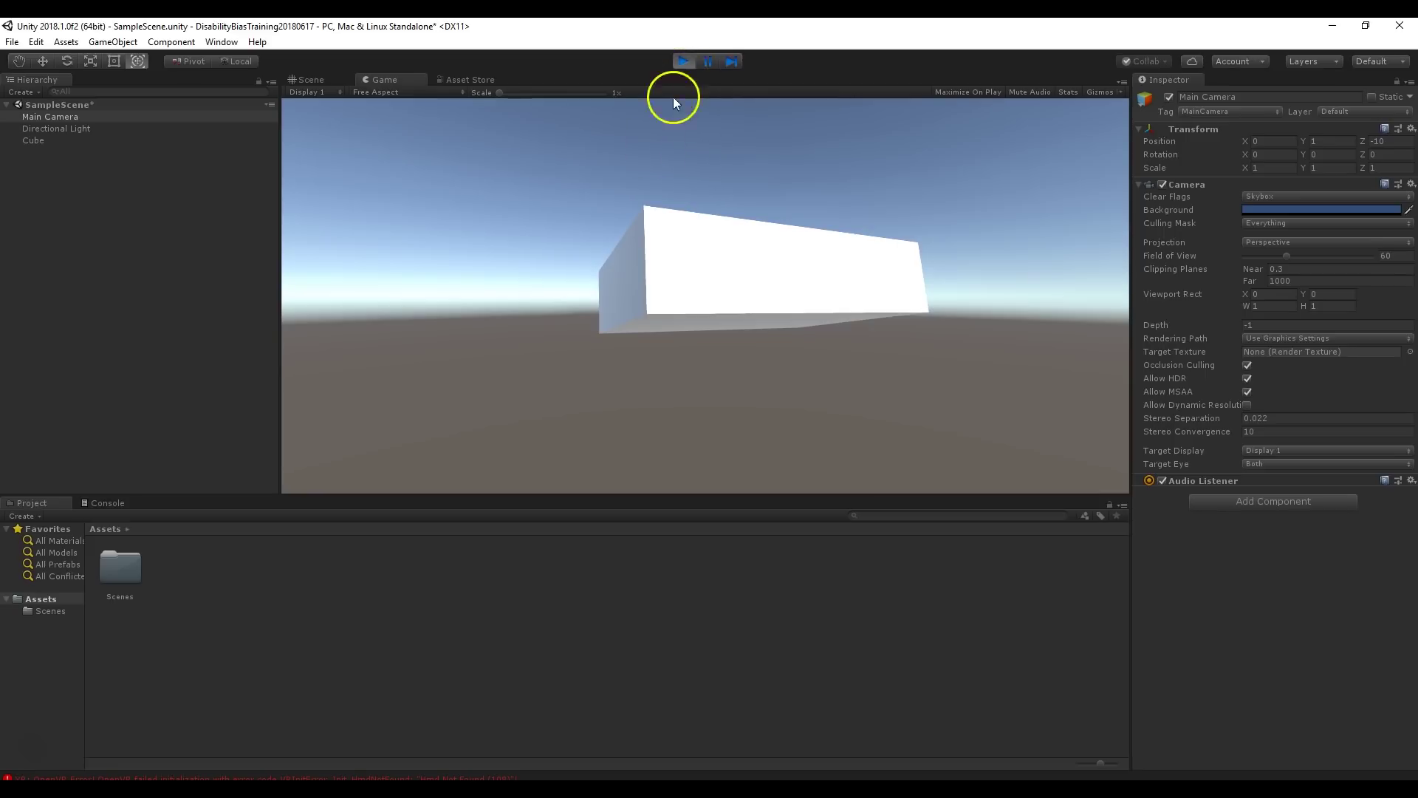
- Examine the scene objects and the Main Camera's game view while the scene is playing, and exit play mode
{"action": "left_click", "coordinate": [59, 128]}
{"action": "left_click", "coordinate": [55, 149]}
{"action": "left_click", "coordinate": [67, 118]}
{"action": "left_click_drag", "start_coordinate": [710, 264], "coordinate": [785, 271]}
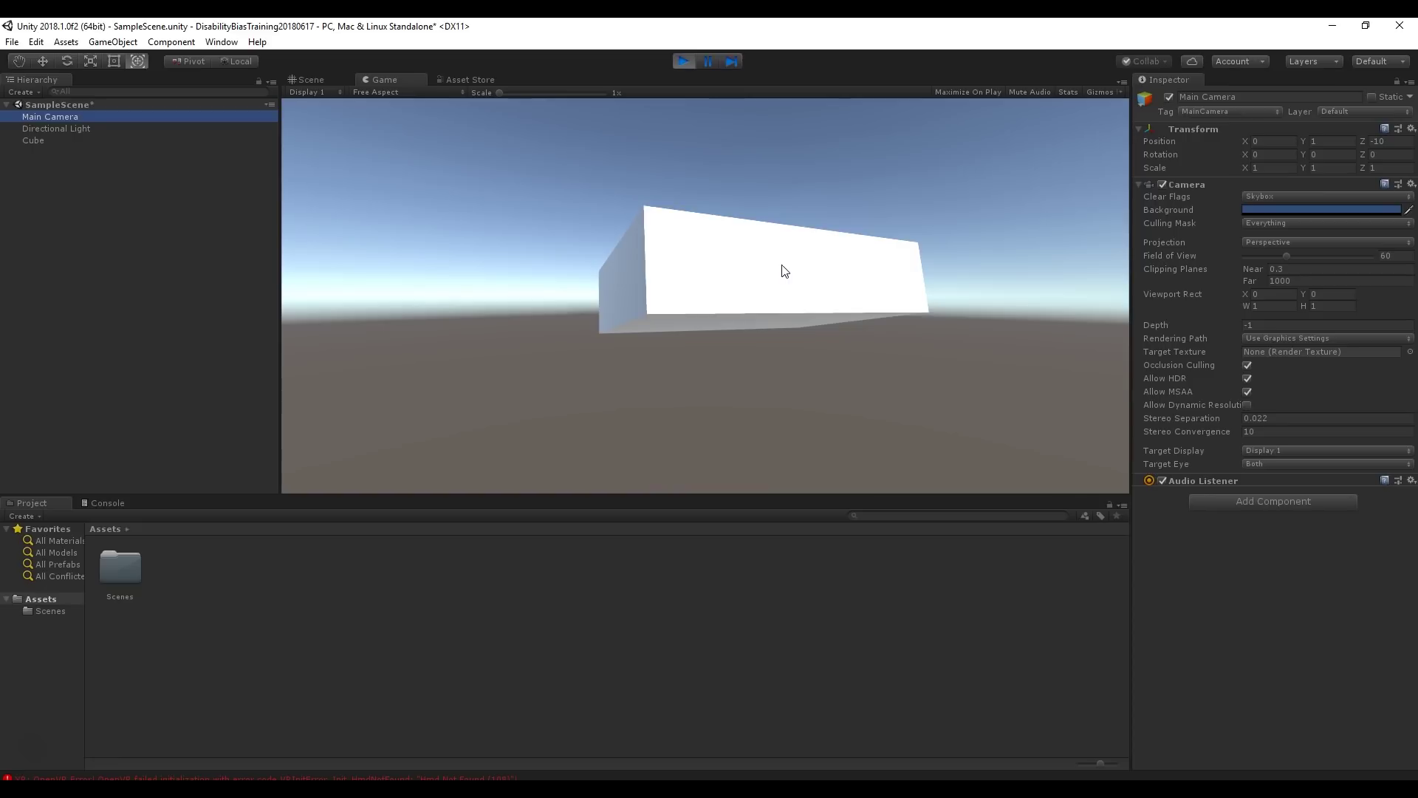
{"action": "left_click", "coordinate": [767, 225]}
{"action": "left_click", "coordinate": [687, 63]}
{"action": "left_click", "coordinate": [706, 64]}
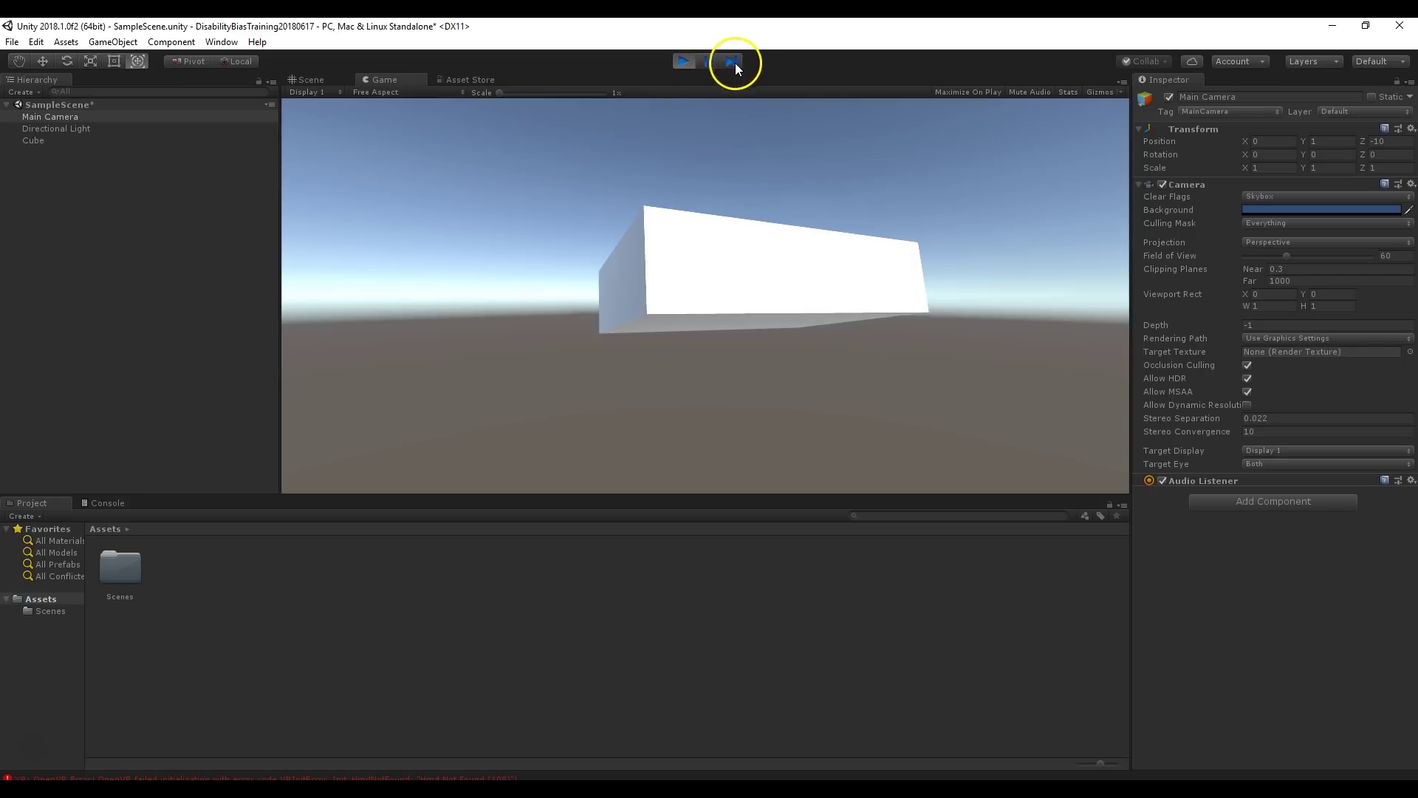
{"action": "left_click", "coordinate": [682, 62]}
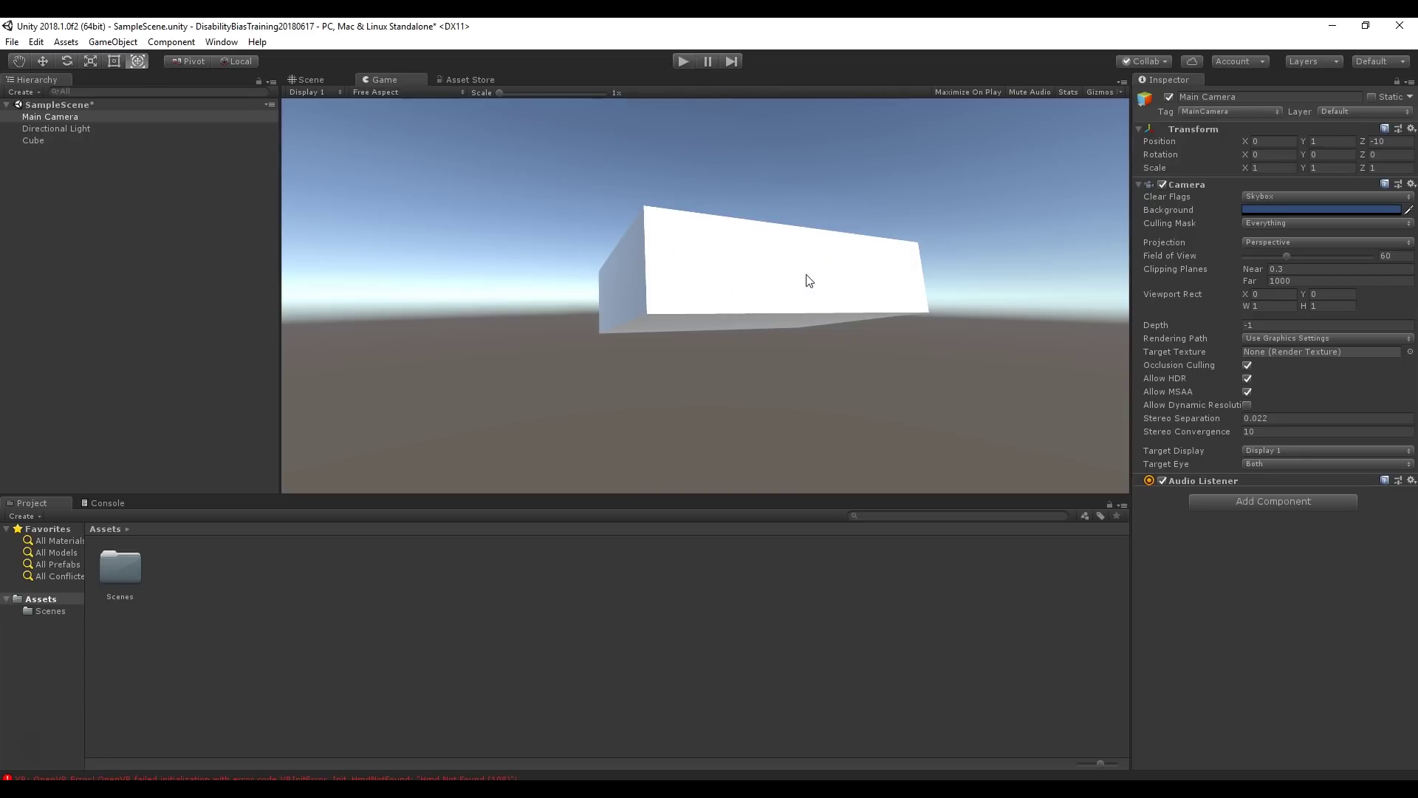
- Check the cube's Mesh Renderer materials and add a Rigidbody physics component to the cube
{"action": "left_click", "coordinate": [34, 141]}
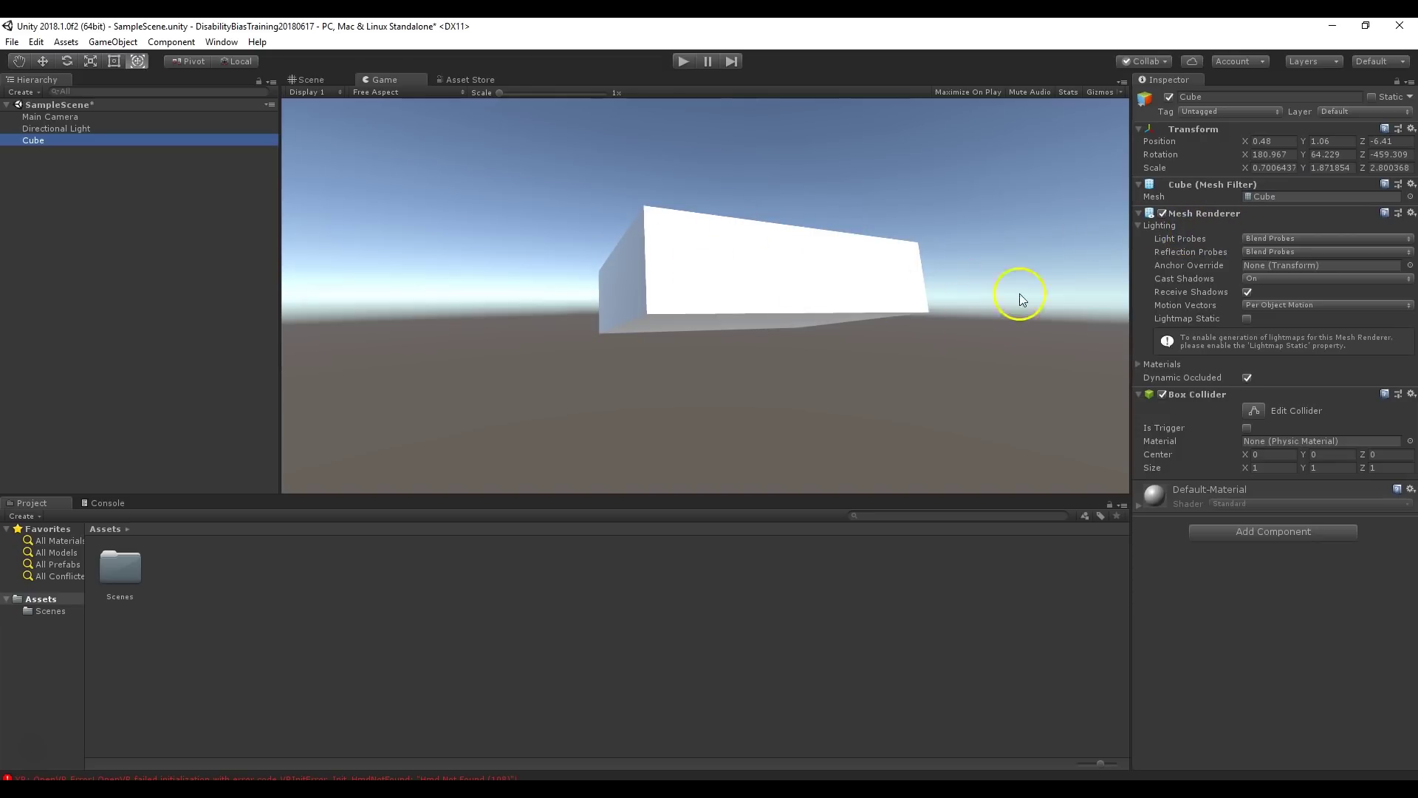
{"action": "left_click", "coordinate": [1139, 365]}
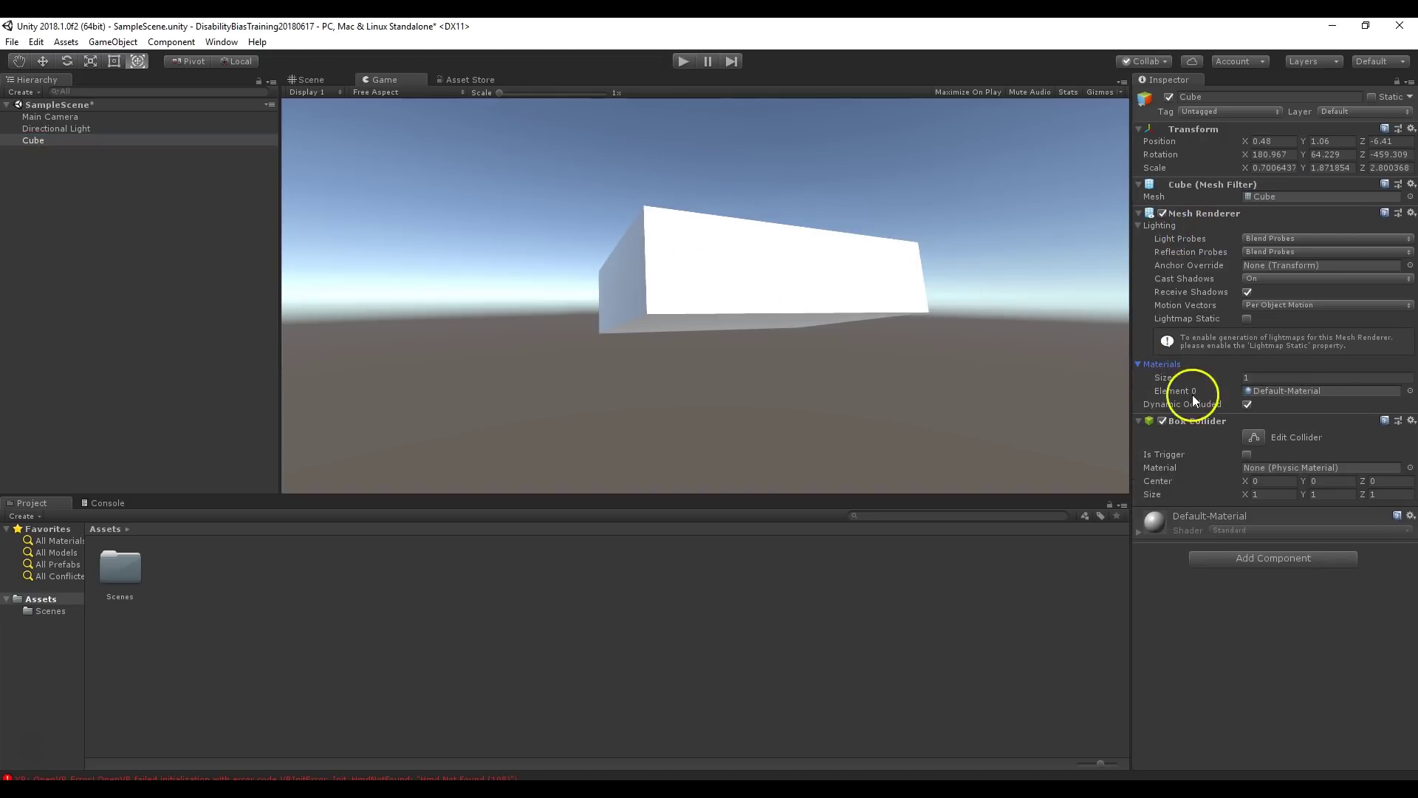
{"action": "left_click", "coordinate": [1137, 364]}
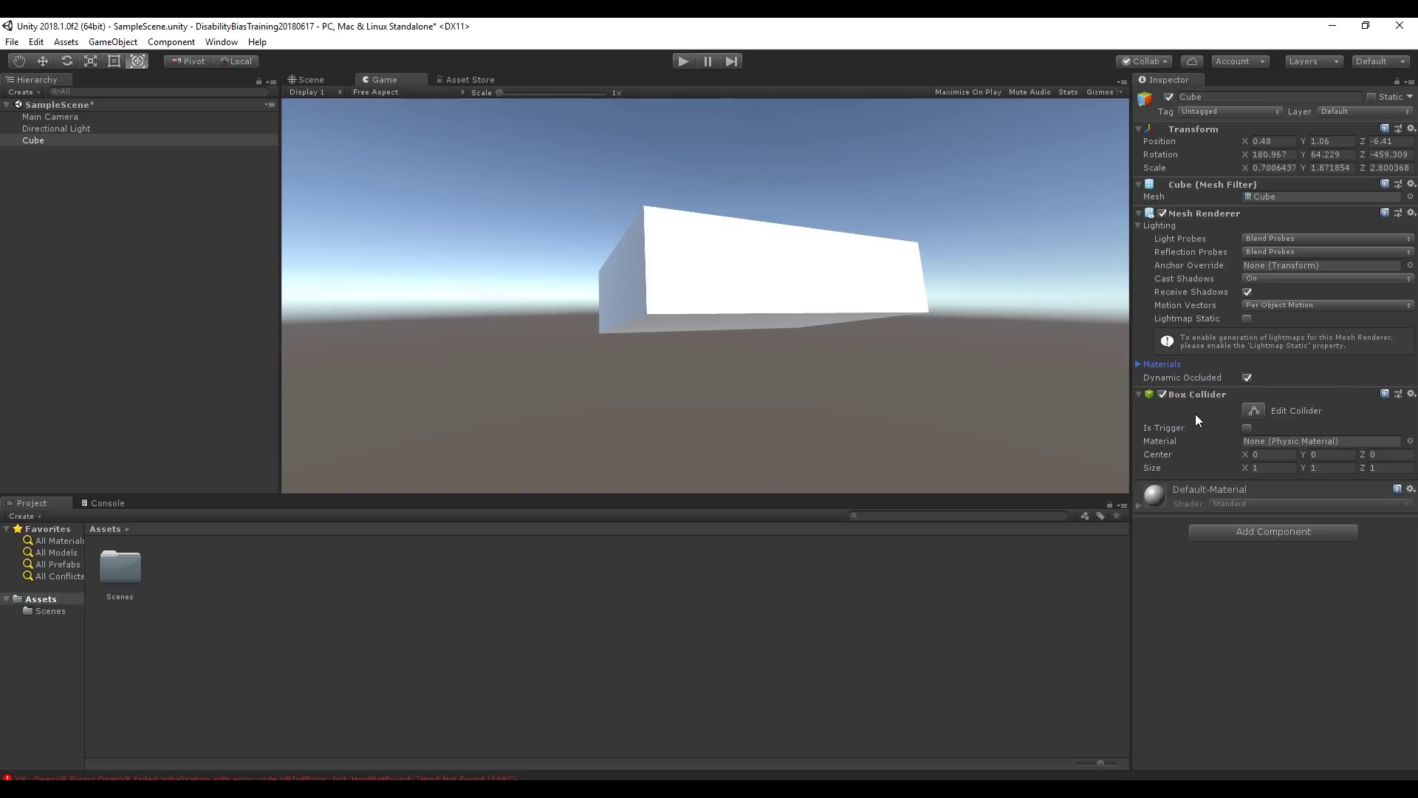
{"action": "left_click", "coordinate": [1223, 530]}
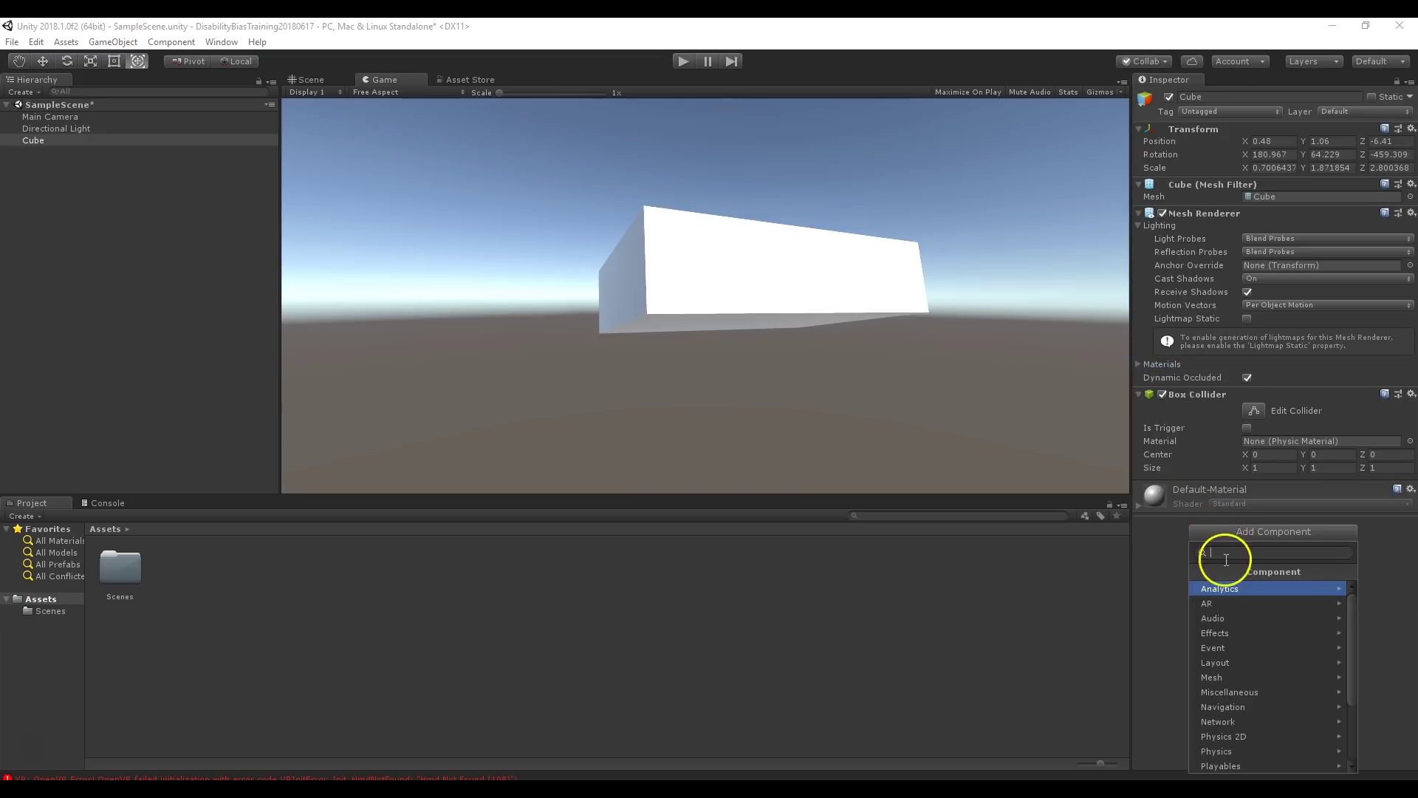
{"action": "left_click", "coordinate": [1235, 752]}
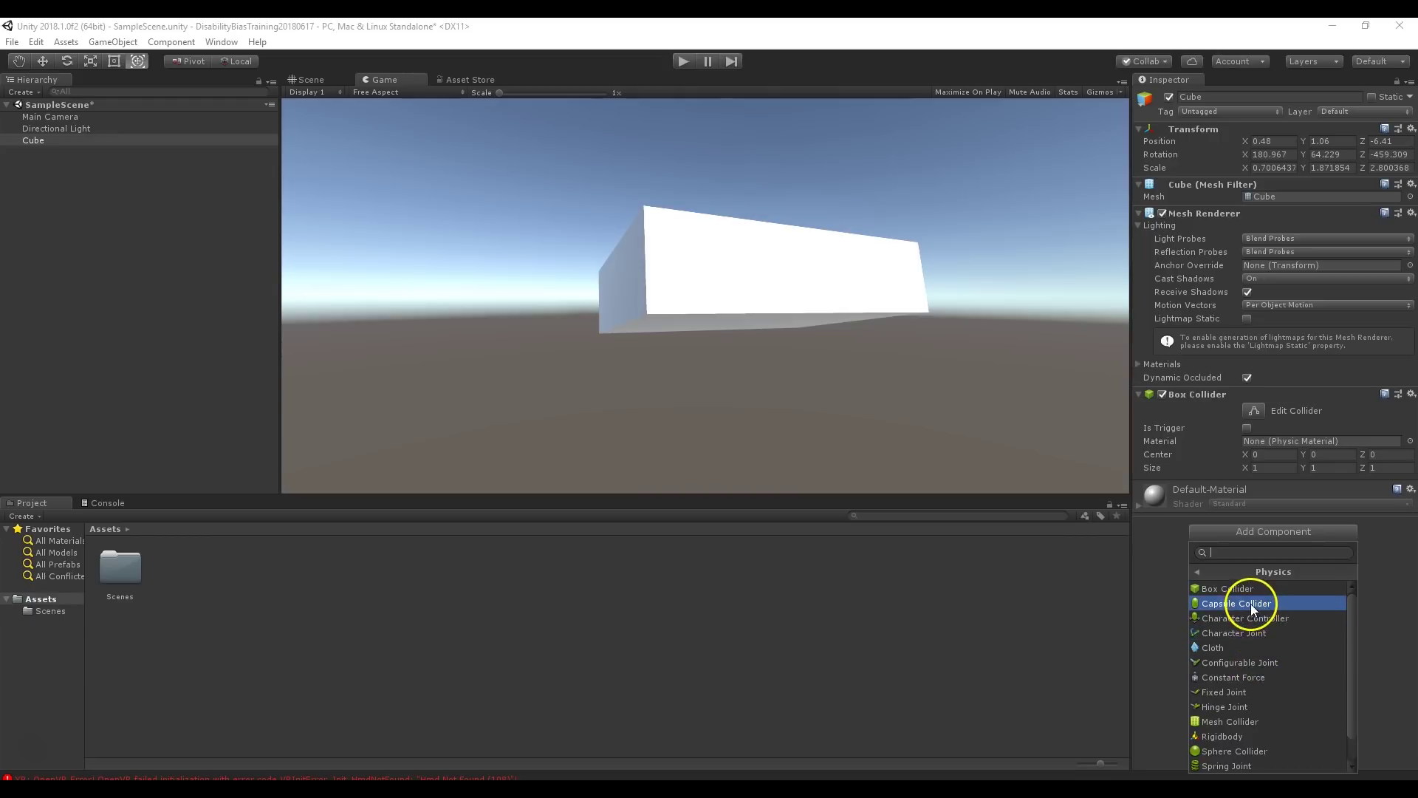
{"action": "left_click", "coordinate": [1251, 739]}
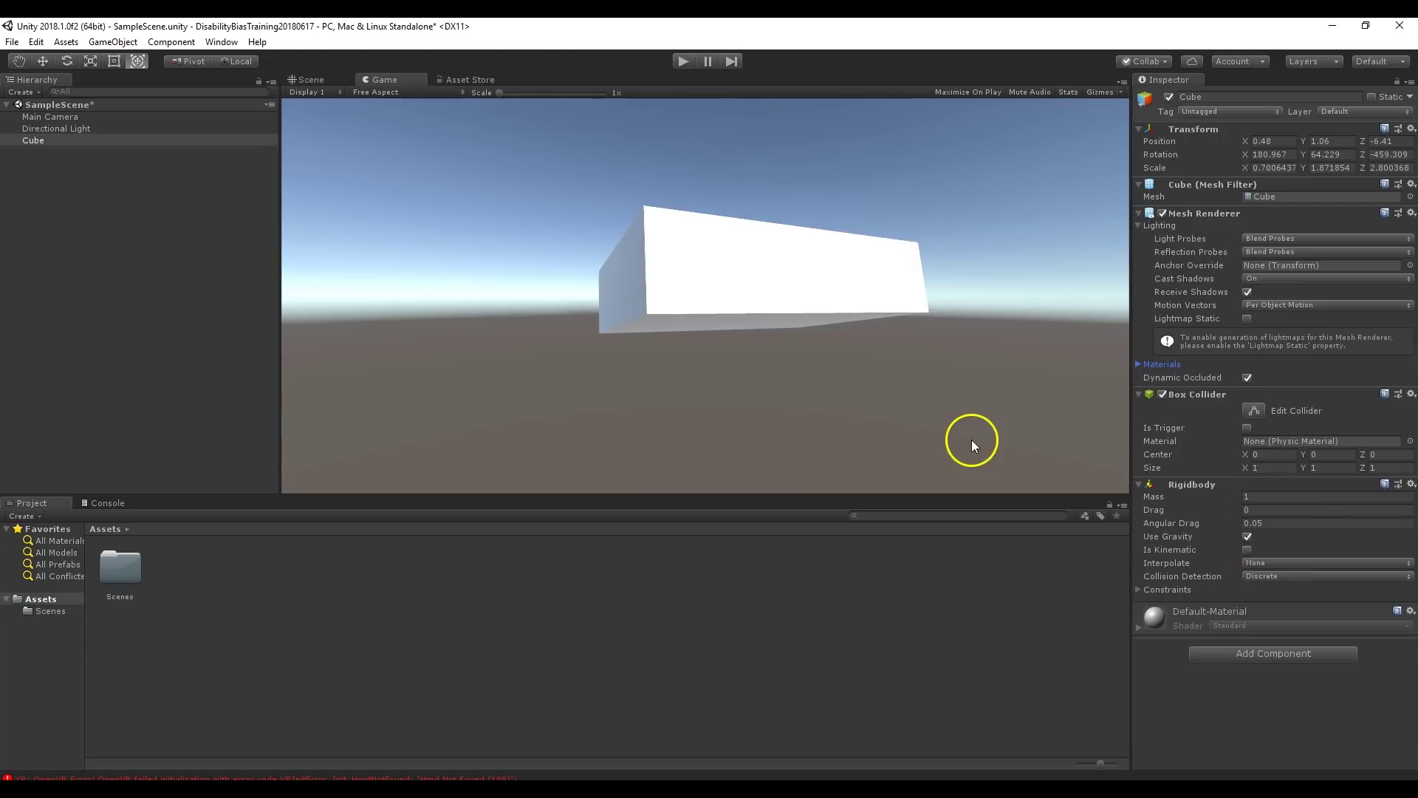
- Play the scene to test gravity on the cube, stop play mode, and clear the selection
{"action": "left_click", "coordinate": [685, 61]}
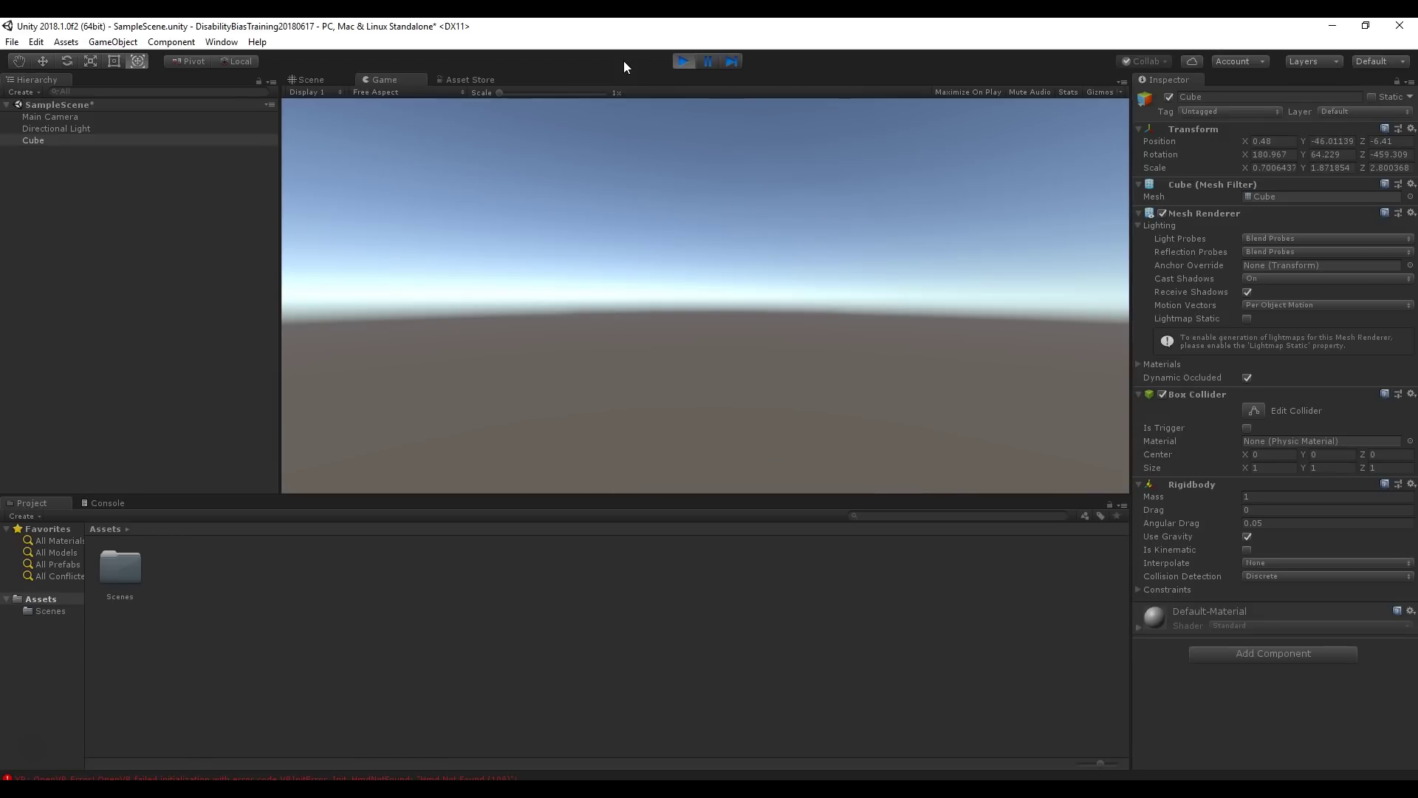
{"action": "left_click", "coordinate": [681, 62]}
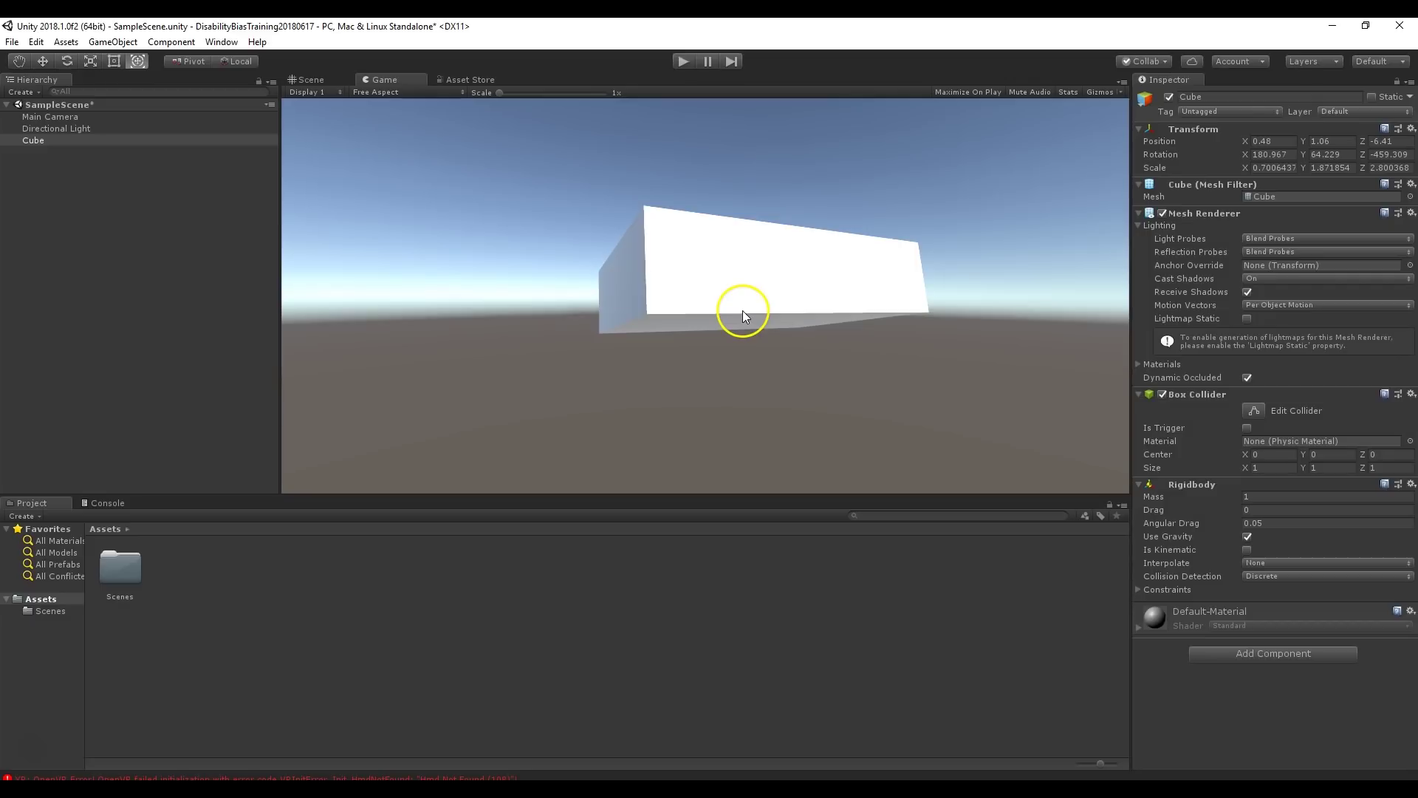
{"action": "left_click", "coordinate": [124, 189]}
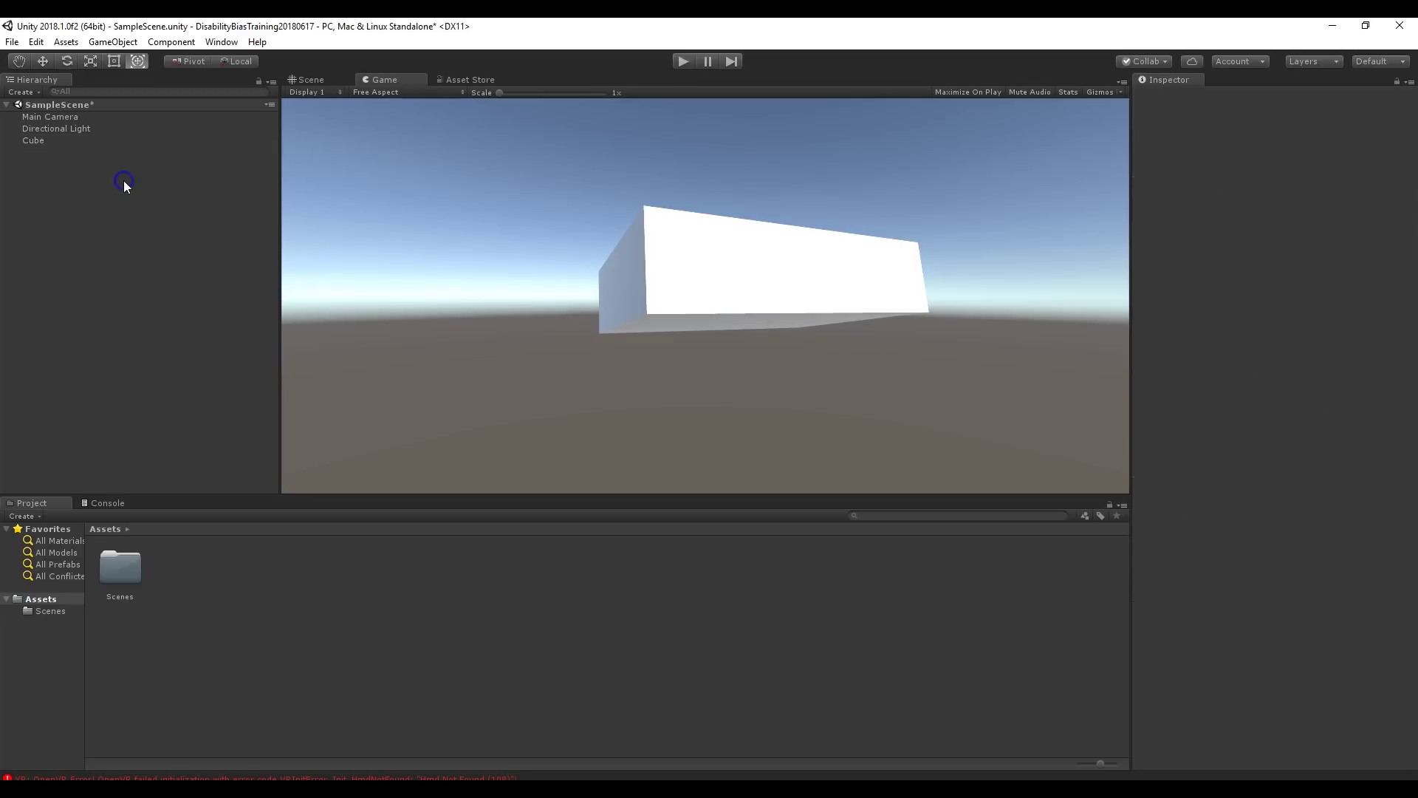
- Add a second cube to the scene hierarchy and switch to the Scene view
{"action": "right_click", "coordinate": [62, 179]}
{"action": "mouse_move", "coordinate": [126, 318]}
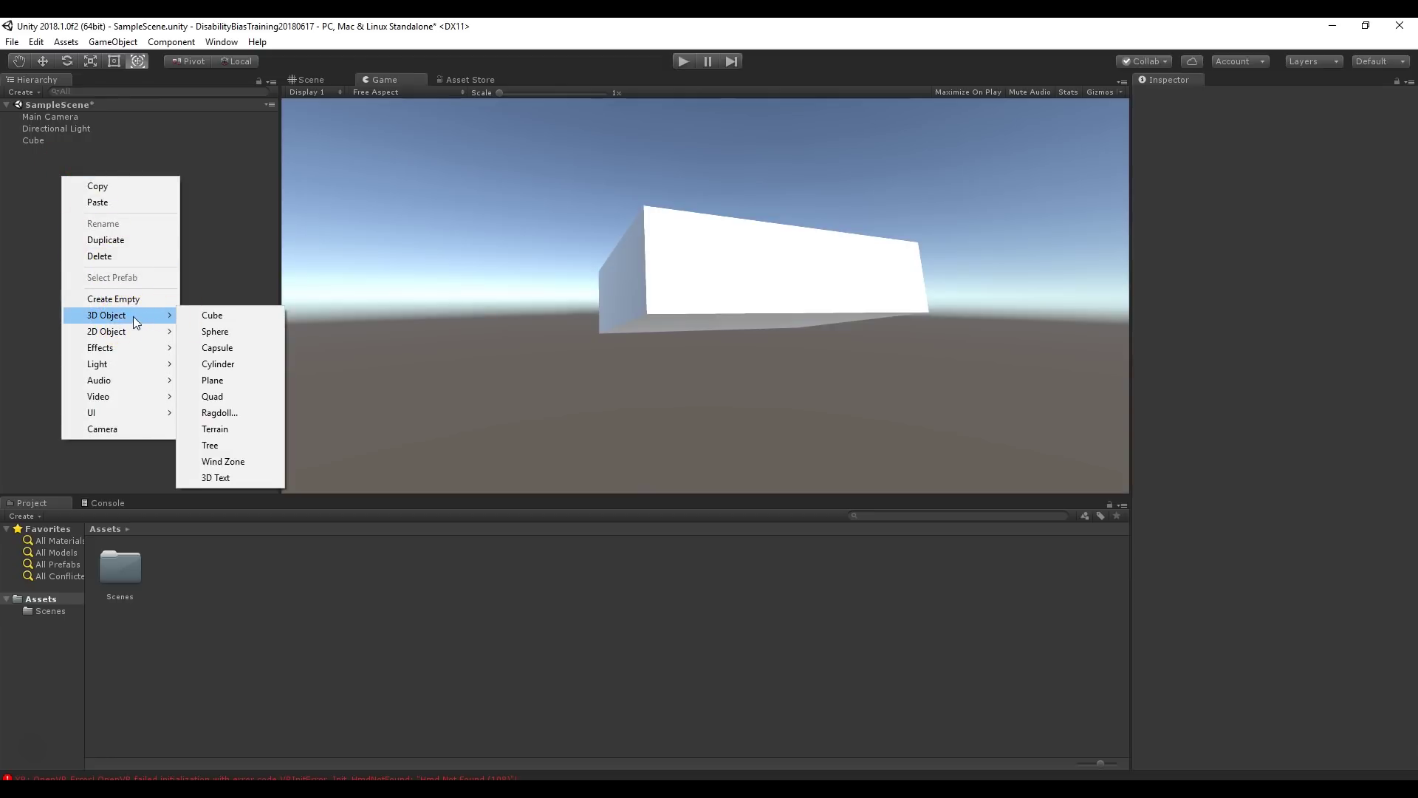
{"action": "left_click", "coordinate": [188, 316]}
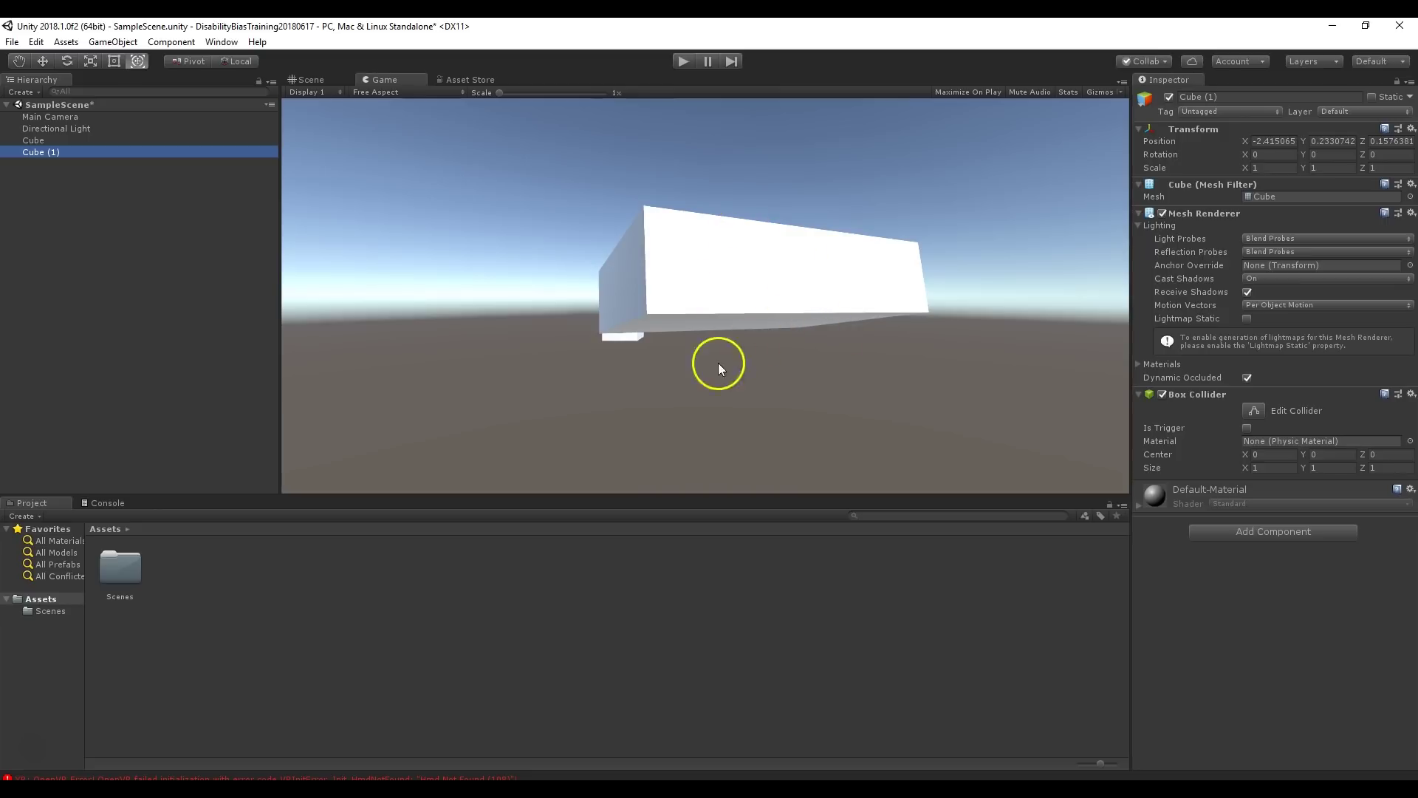
{"action": "left_click", "coordinate": [312, 80]}
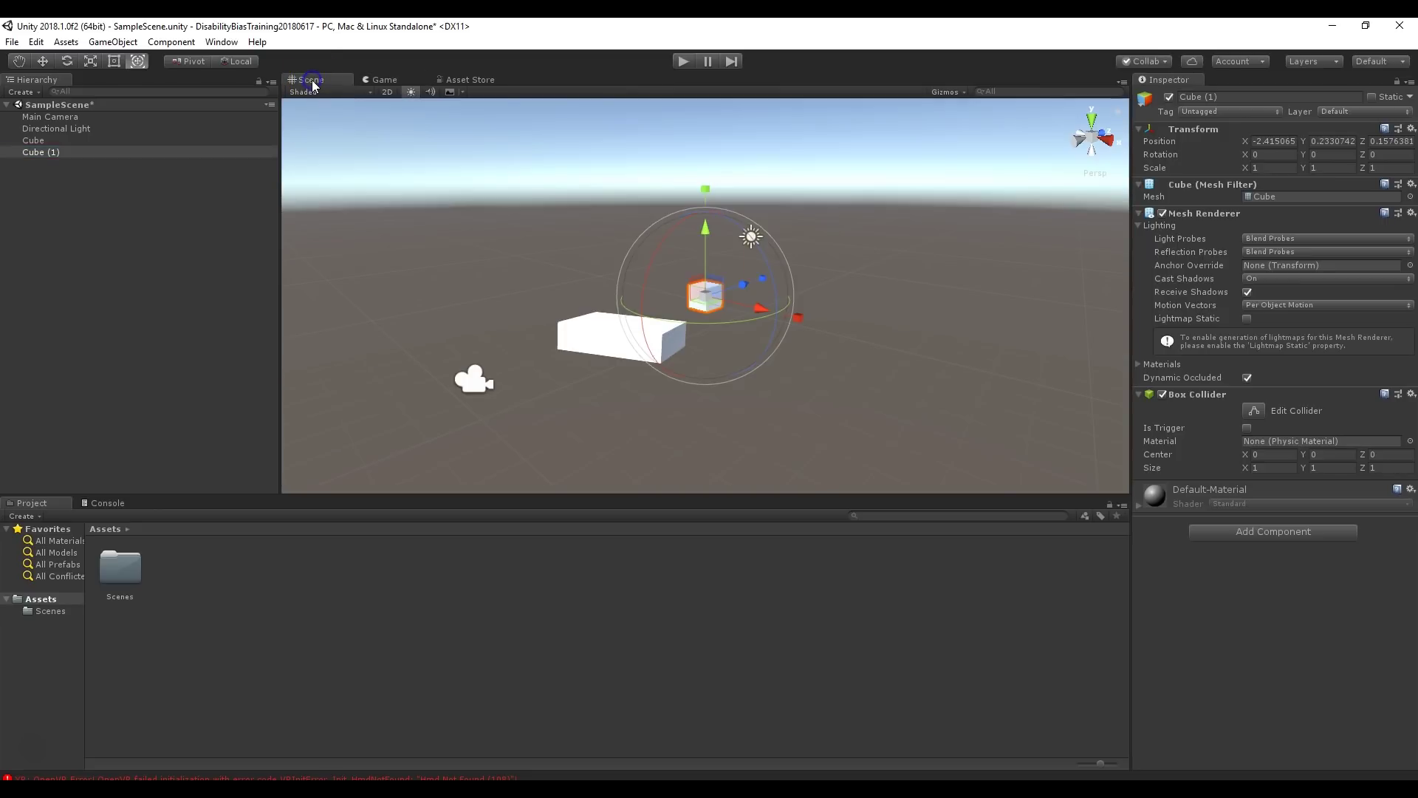
- Move the new cube next to the original block, to about Y -0.9 and Z -7.19
{"action": "left_click_drag", "start_coordinate": [849, 329], "coordinate": [744, 307], "text": "alt"}
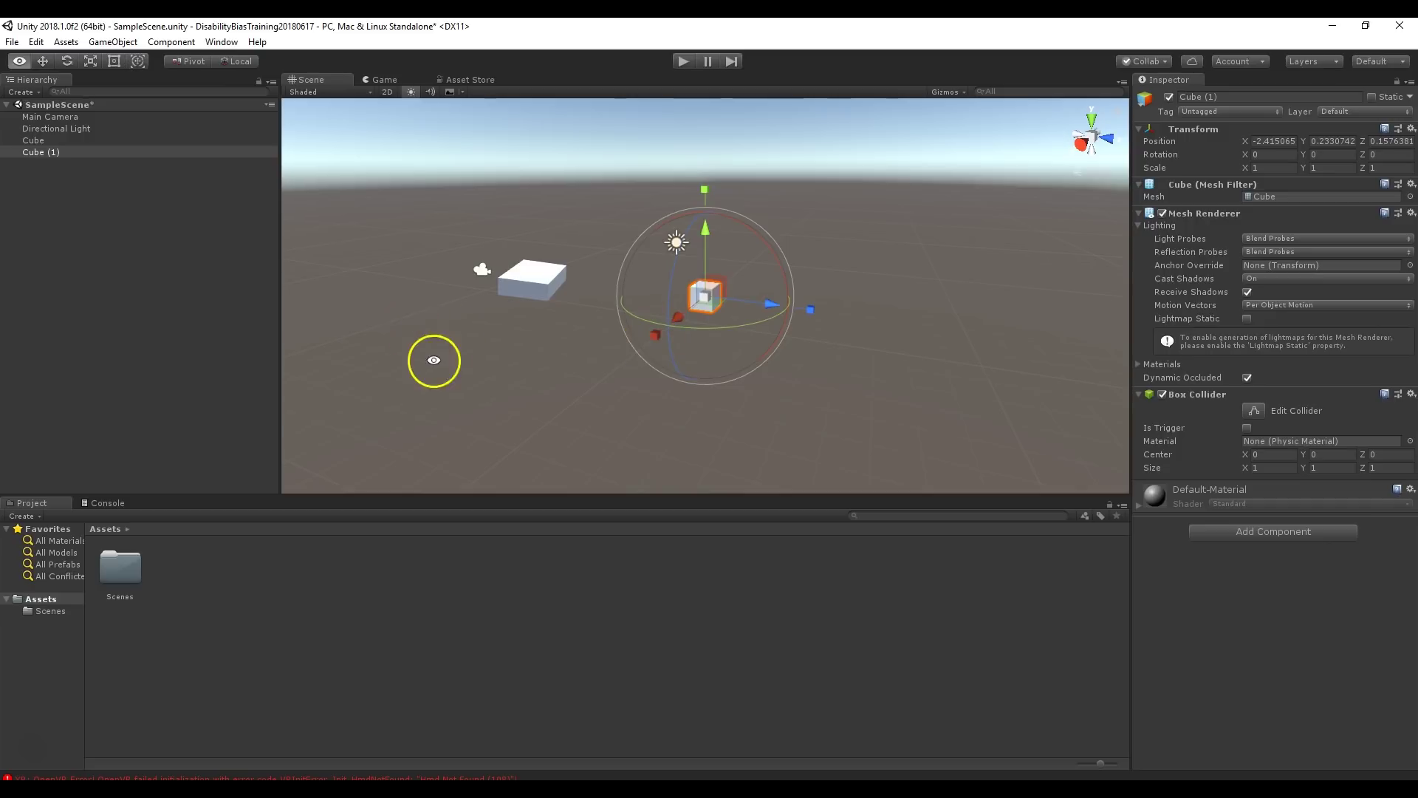
{"action": "left_click_drag", "start_coordinate": [433, 360], "coordinate": [602, 354], "text": "alt"}
{"action": "left_click_drag", "start_coordinate": [763, 295], "coordinate": [376, 364]}
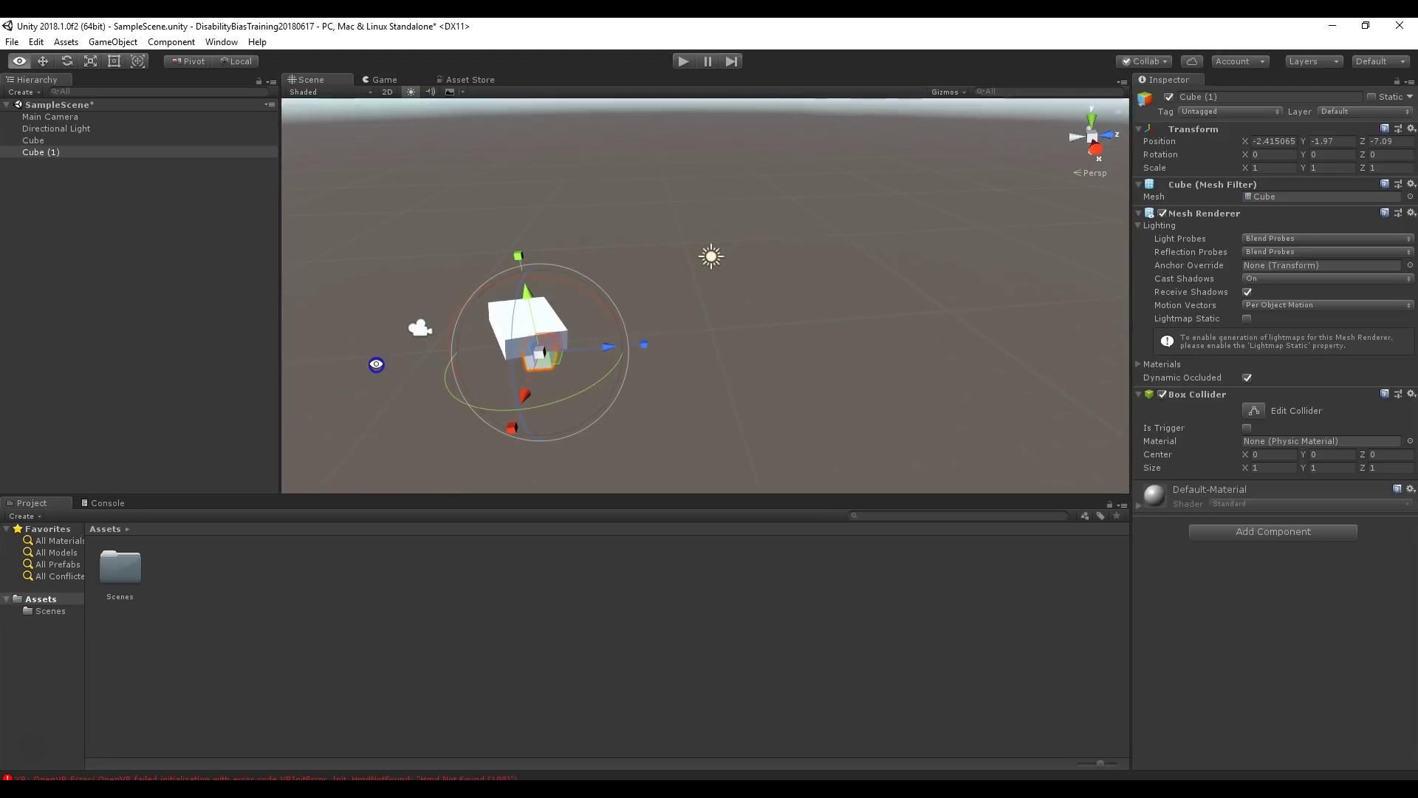
{"action": "left_click_drag", "start_coordinate": [523, 268], "coordinate": [582, 307]}
{"action": "key", "text": "e"}
{"action": "key", "text": "w"}
{"action": "left_click_drag", "start_coordinate": [525, 232], "coordinate": [521, 284]}
{"action": "key", "text": "e"}
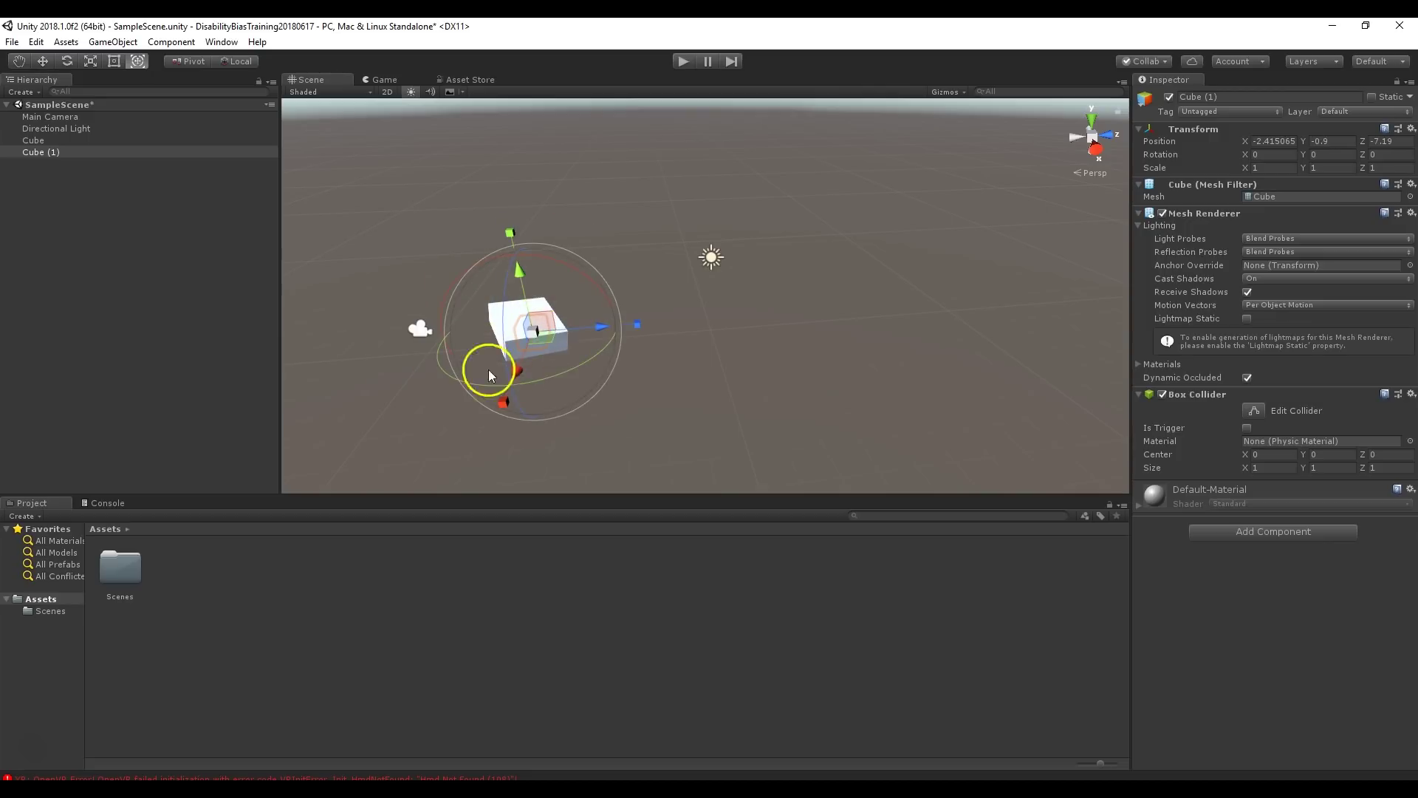
- Reposition the new cube directly beneath the original block, at about X 0.46, Y -0.46, Z -6.51
{"action": "left_click_drag", "start_coordinate": [396, 237], "coordinate": [720, 232], "text": "alt"}
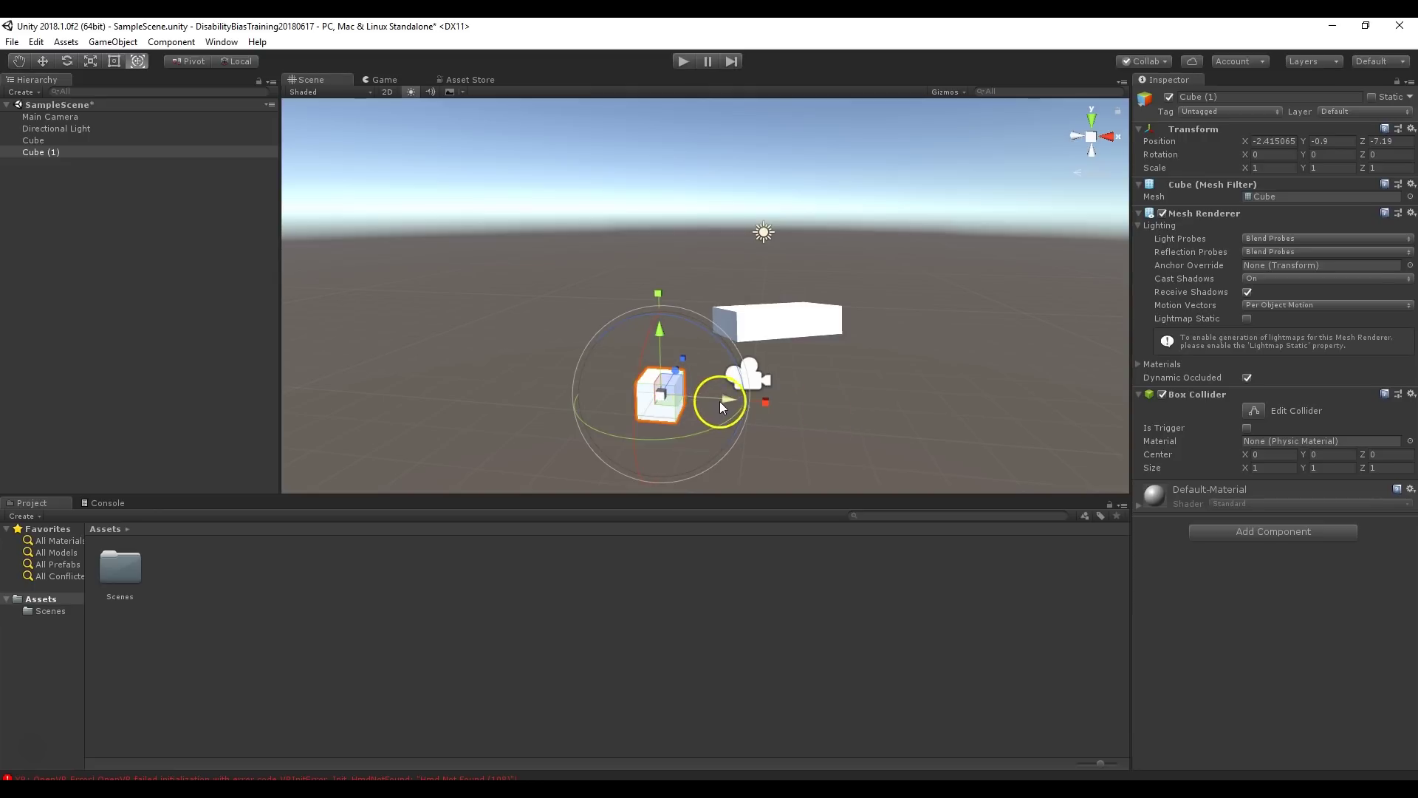
{"action": "left_click_drag", "start_coordinate": [725, 399], "coordinate": [619, 399]}
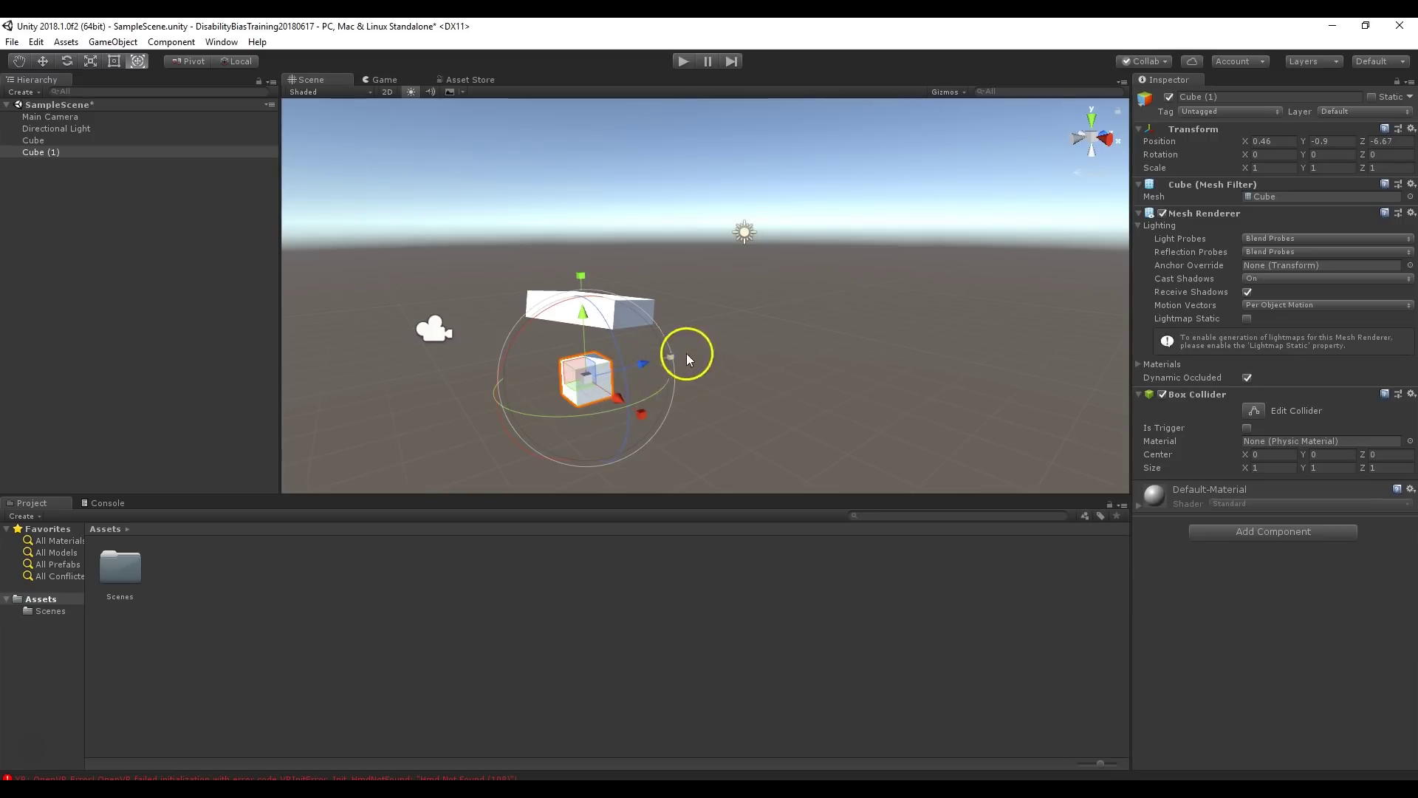
{"action": "left_click_drag", "start_coordinate": [570, 376], "coordinate": [650, 369]}
{"action": "key", "text": "y"}
{"action": "left_click_drag", "start_coordinate": [687, 329], "coordinate": [637, 409]}
{"action": "key", "text": "ctrl+z"}
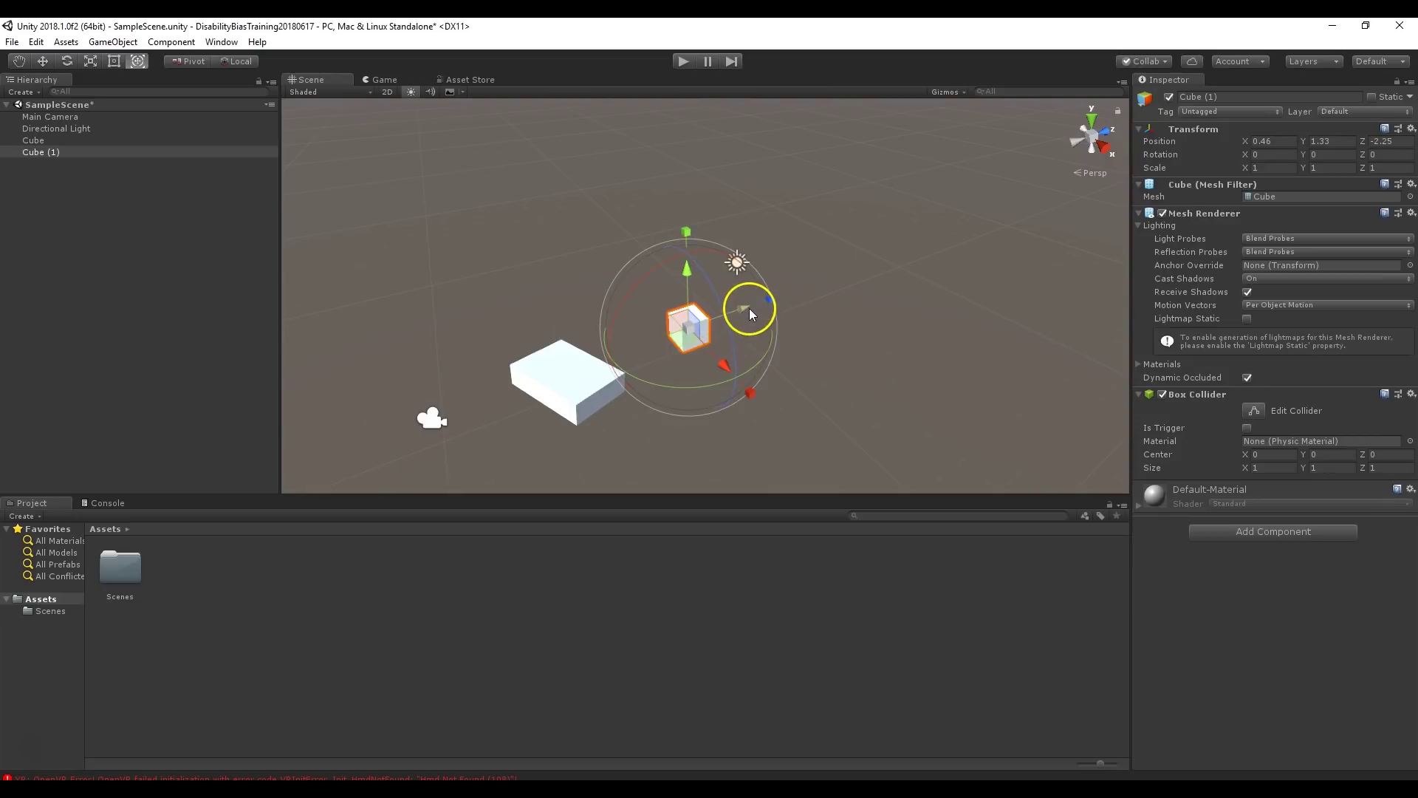
{"action": "left_click_drag", "start_coordinate": [747, 314], "coordinate": [640, 345]}
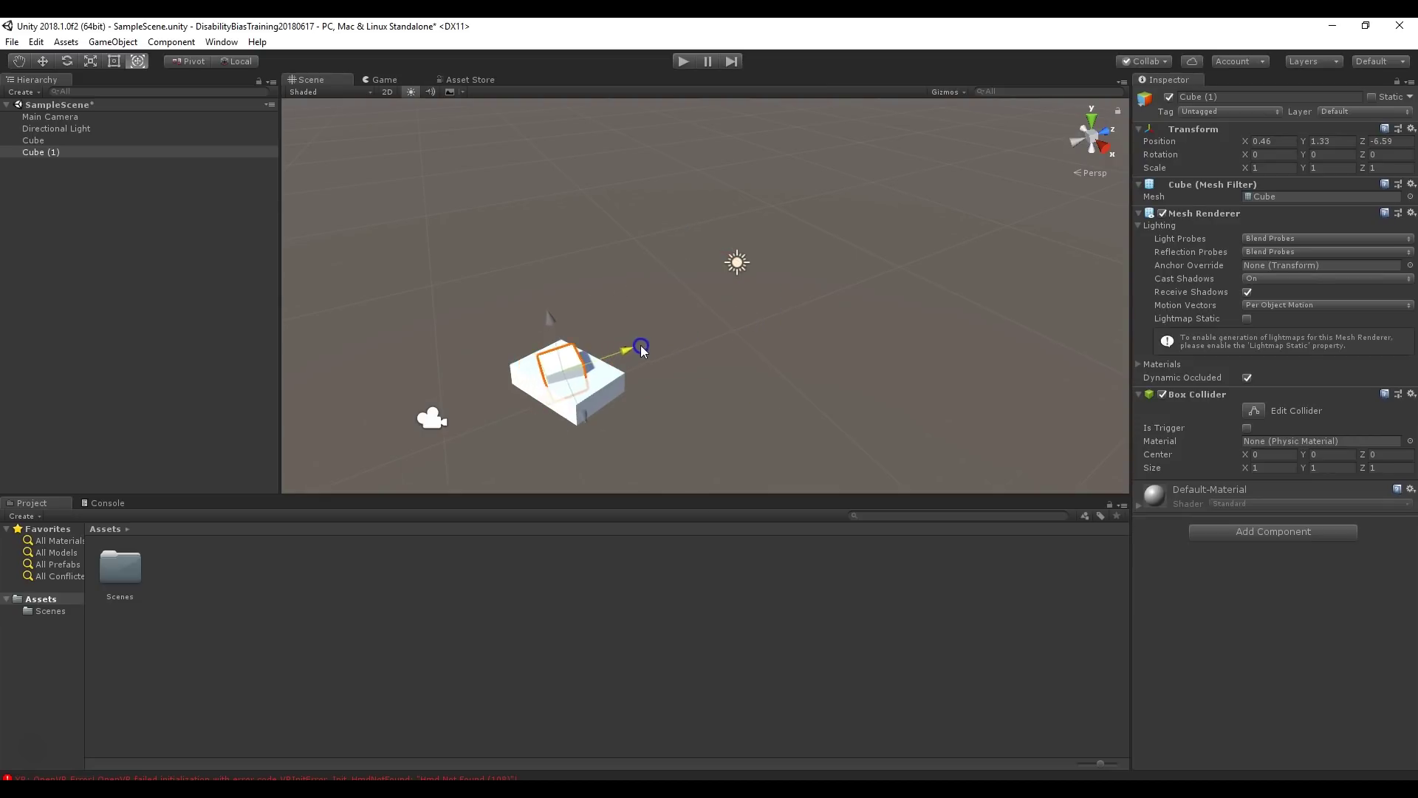
{"action": "left_click_drag", "start_coordinate": [547, 333], "coordinate": [652, 297]}
- Try moving the new cube far away along the X axis, and demonstrate undo and redo on that move, ending with it undone
{"action": "left_click_drag", "start_coordinate": [741, 380], "coordinate": [569, 409]}
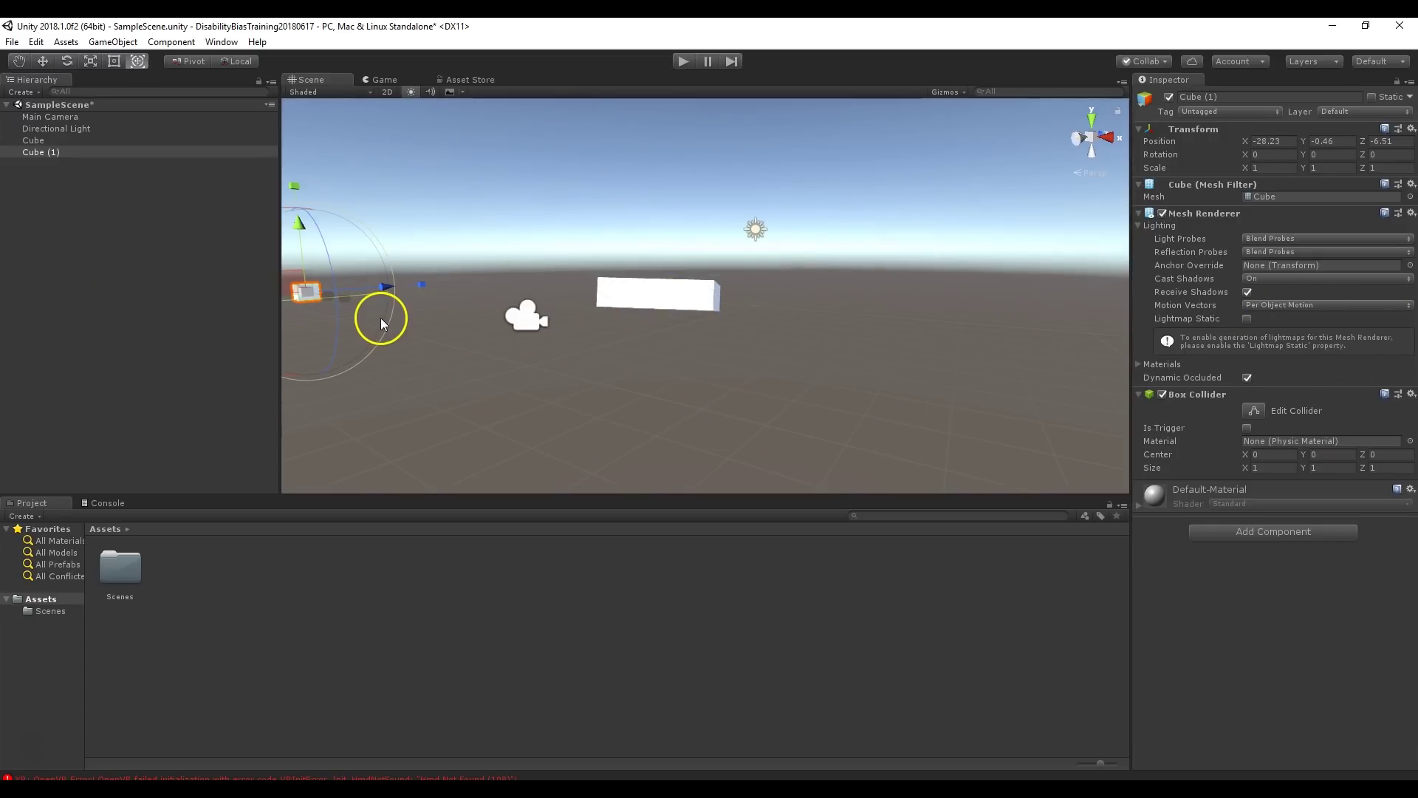
{"action": "left_click", "coordinate": [612, 271]}
{"action": "key", "text": "ctrl+z"}
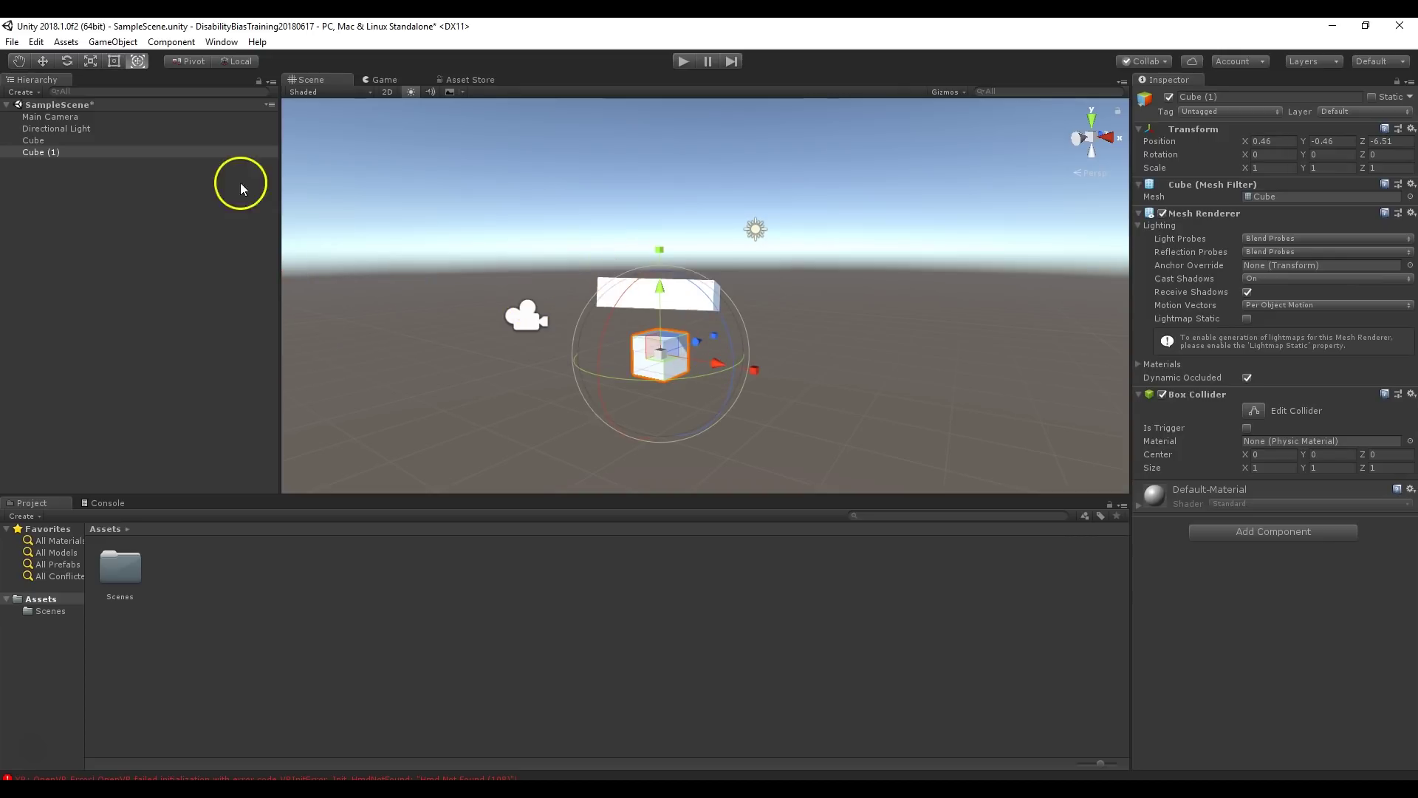
{"action": "left_click", "coordinate": [36, 42]}
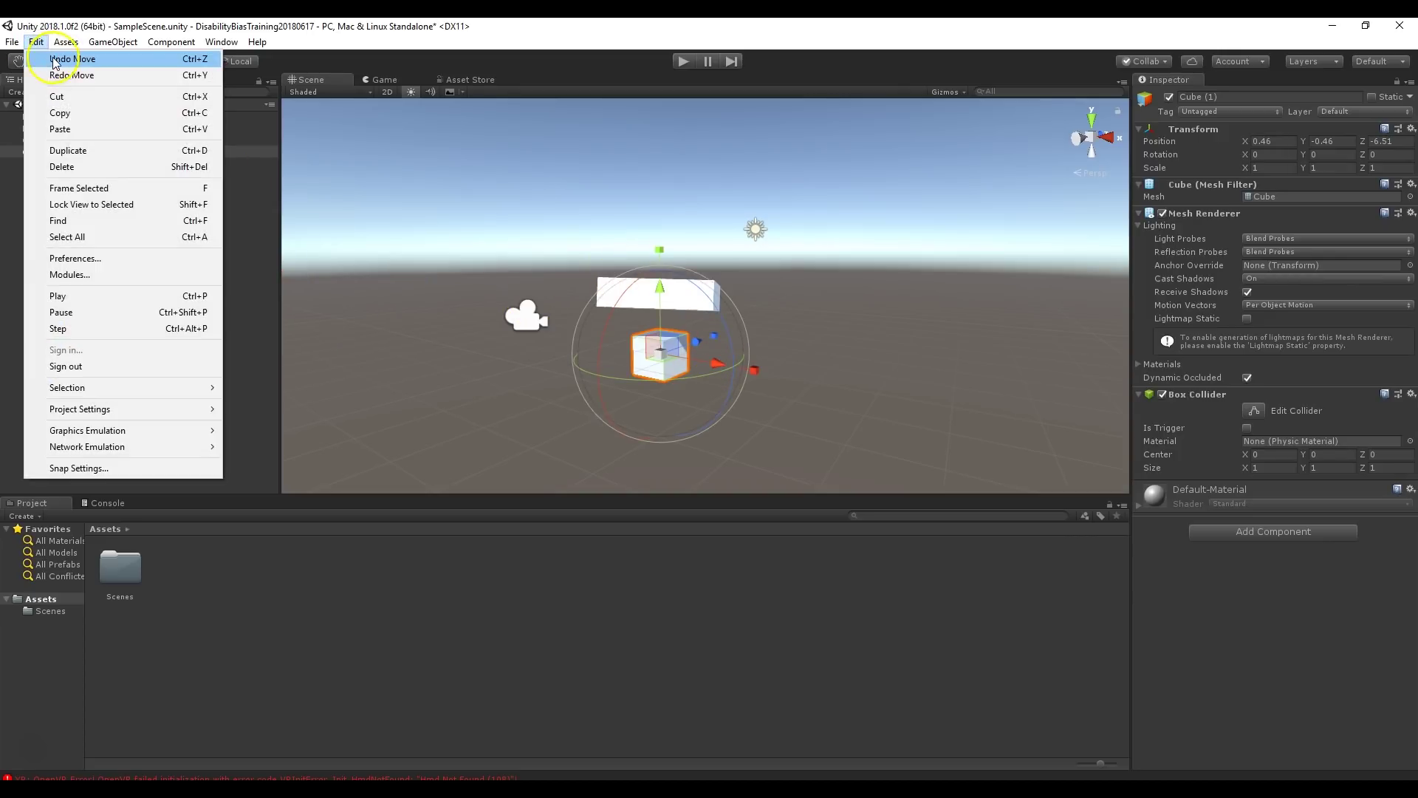
{"action": "left_click", "coordinate": [63, 75]}
{"action": "left_click", "coordinate": [38, 43]}
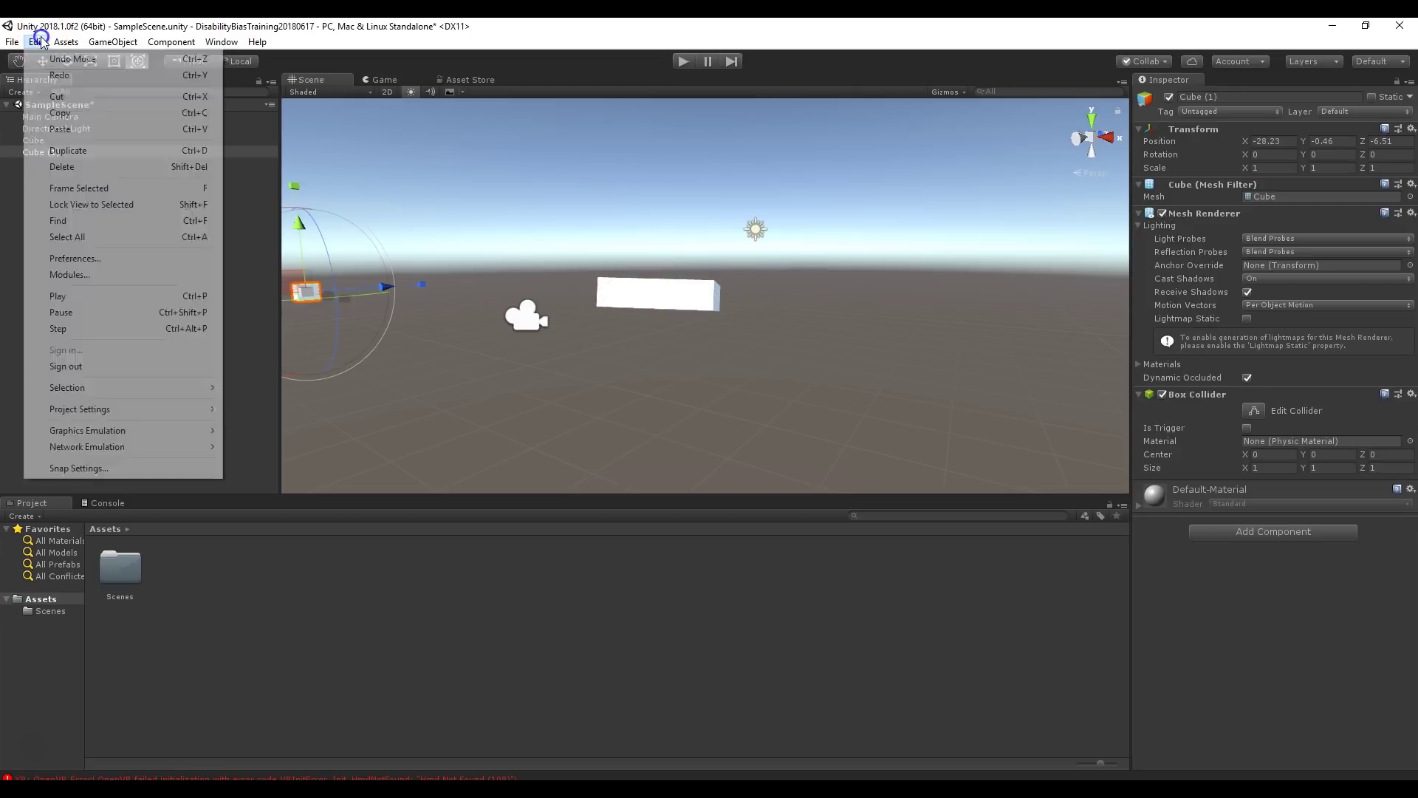
{"action": "left_click", "coordinate": [70, 59]}
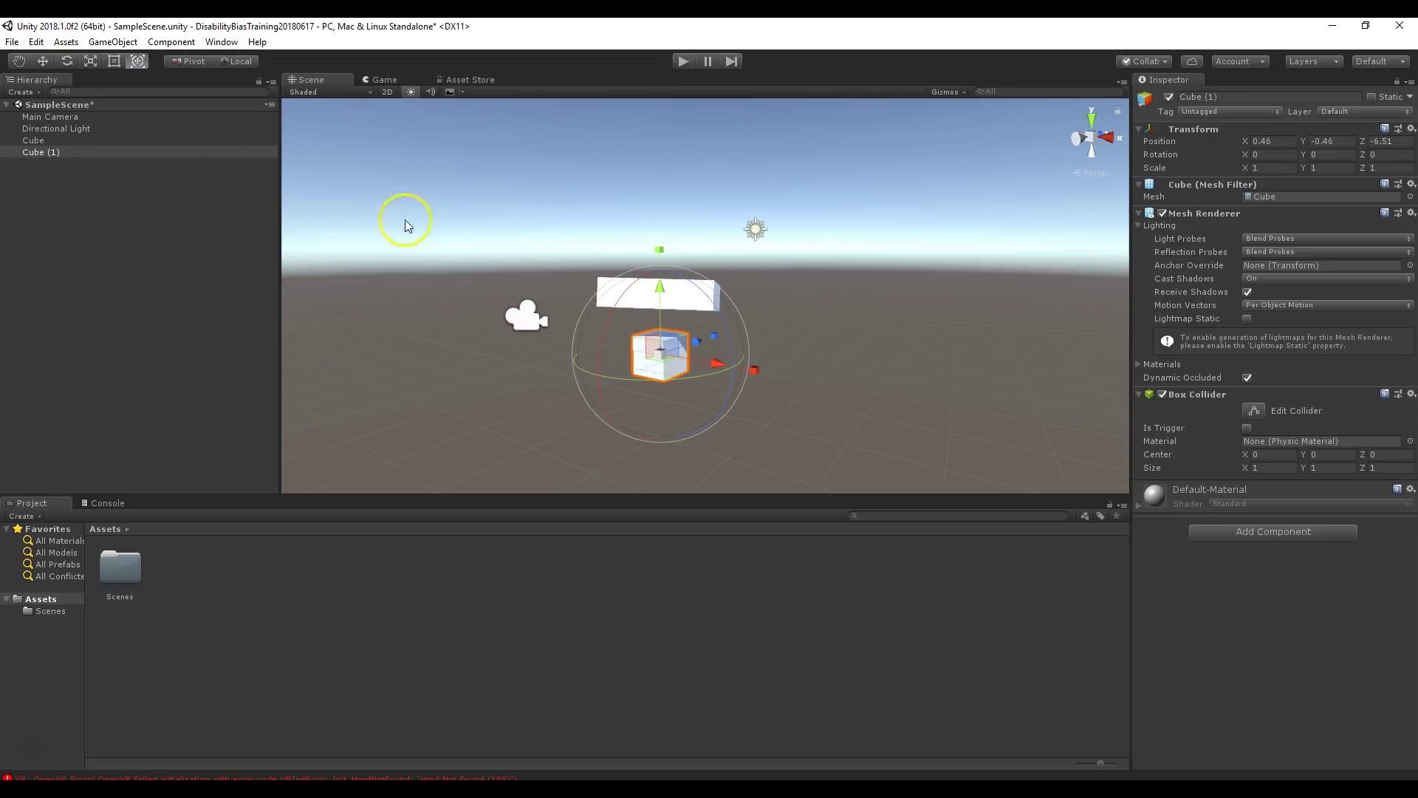
- Scale the new cube into a wide platform, about 5.35 along X and 5.56 along Z
{"action": "left_click", "coordinate": [857, 325]}
{"action": "left_click_drag", "start_coordinate": [840, 329], "coordinate": [899, 300], "text": "alt"}
{"action": "left_click", "coordinate": [720, 350]}
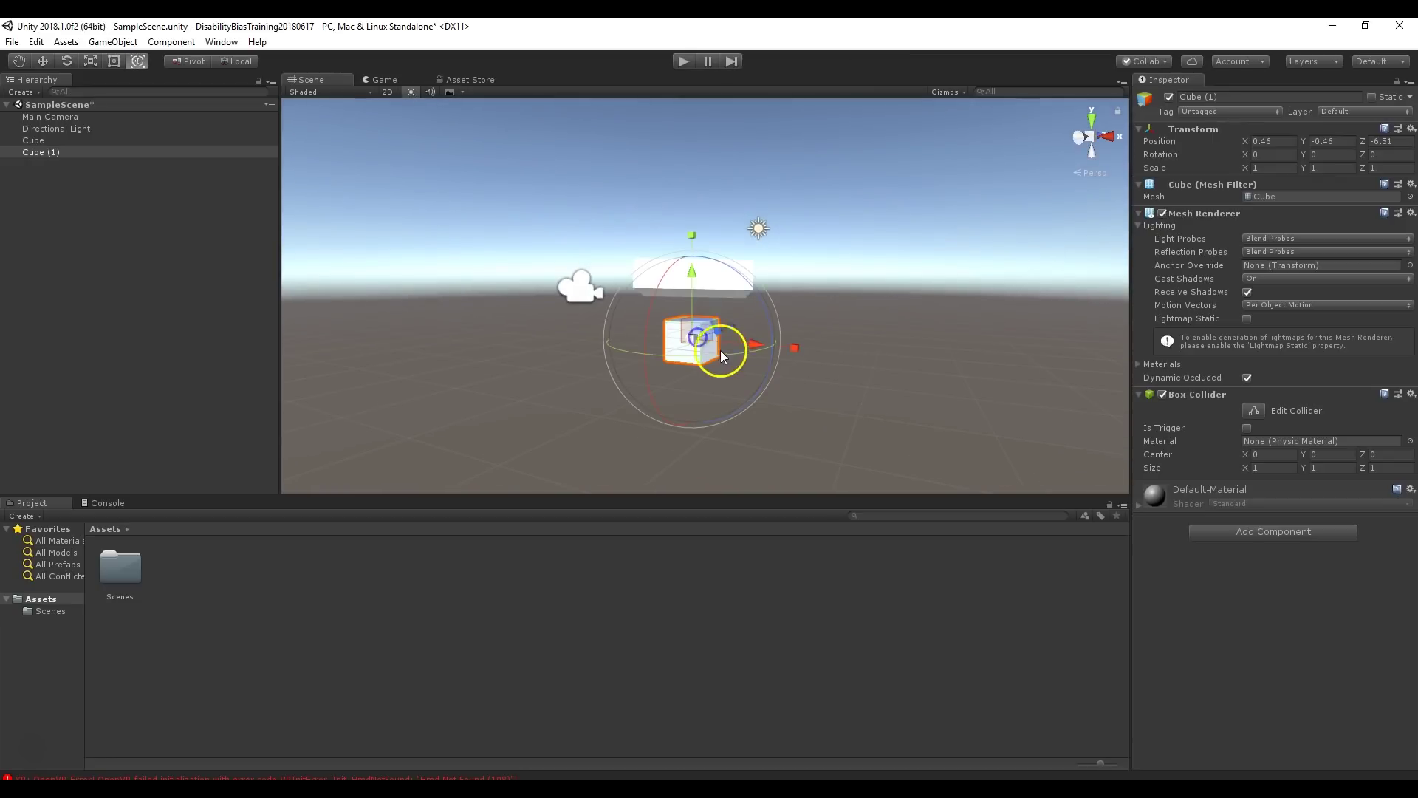
{"action": "left_click_drag", "start_coordinate": [791, 345], "coordinate": [841, 331]}
- Play the scene in the Game view and compare the components of the two cubes
{"action": "left_click", "coordinate": [382, 82]}
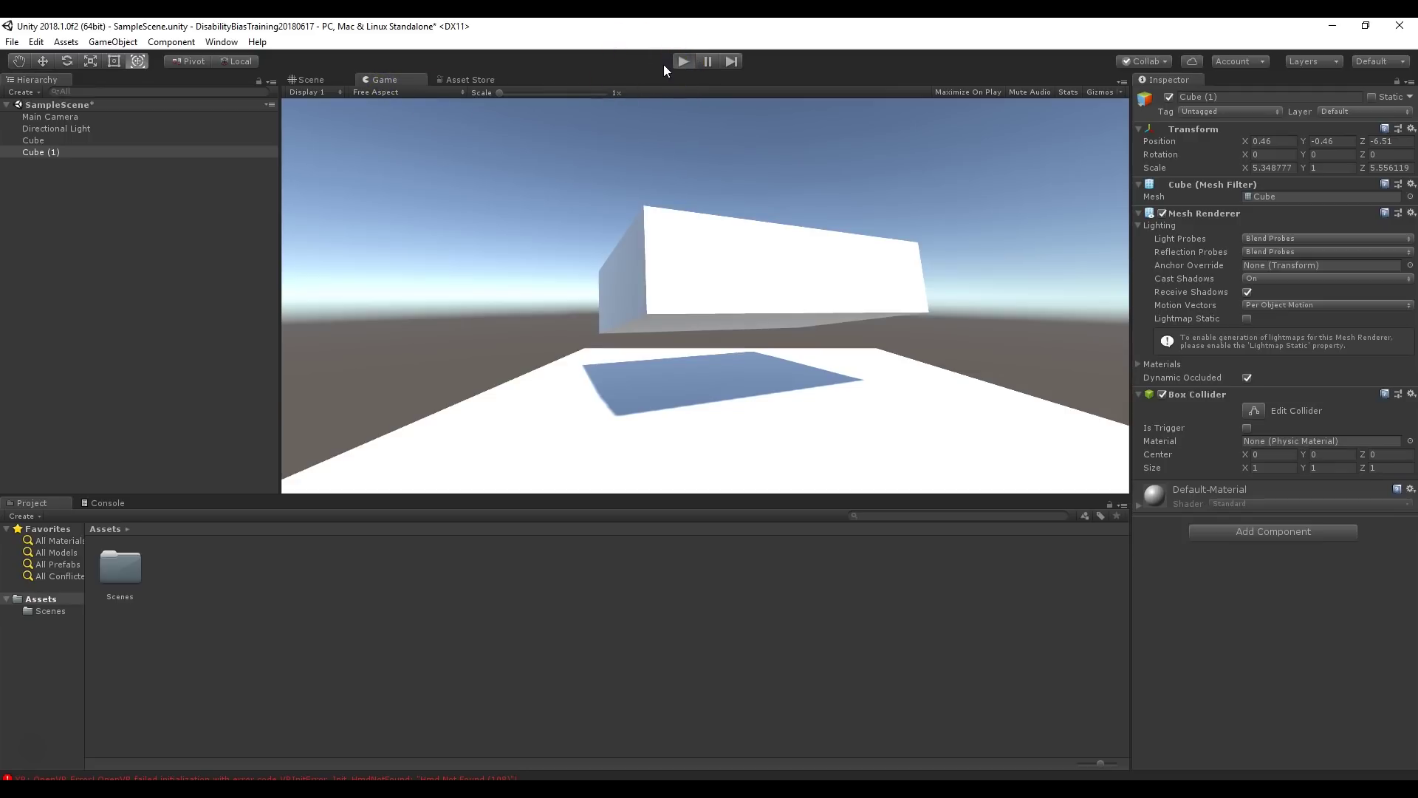
{"action": "key", "text": "ctrl+p"}
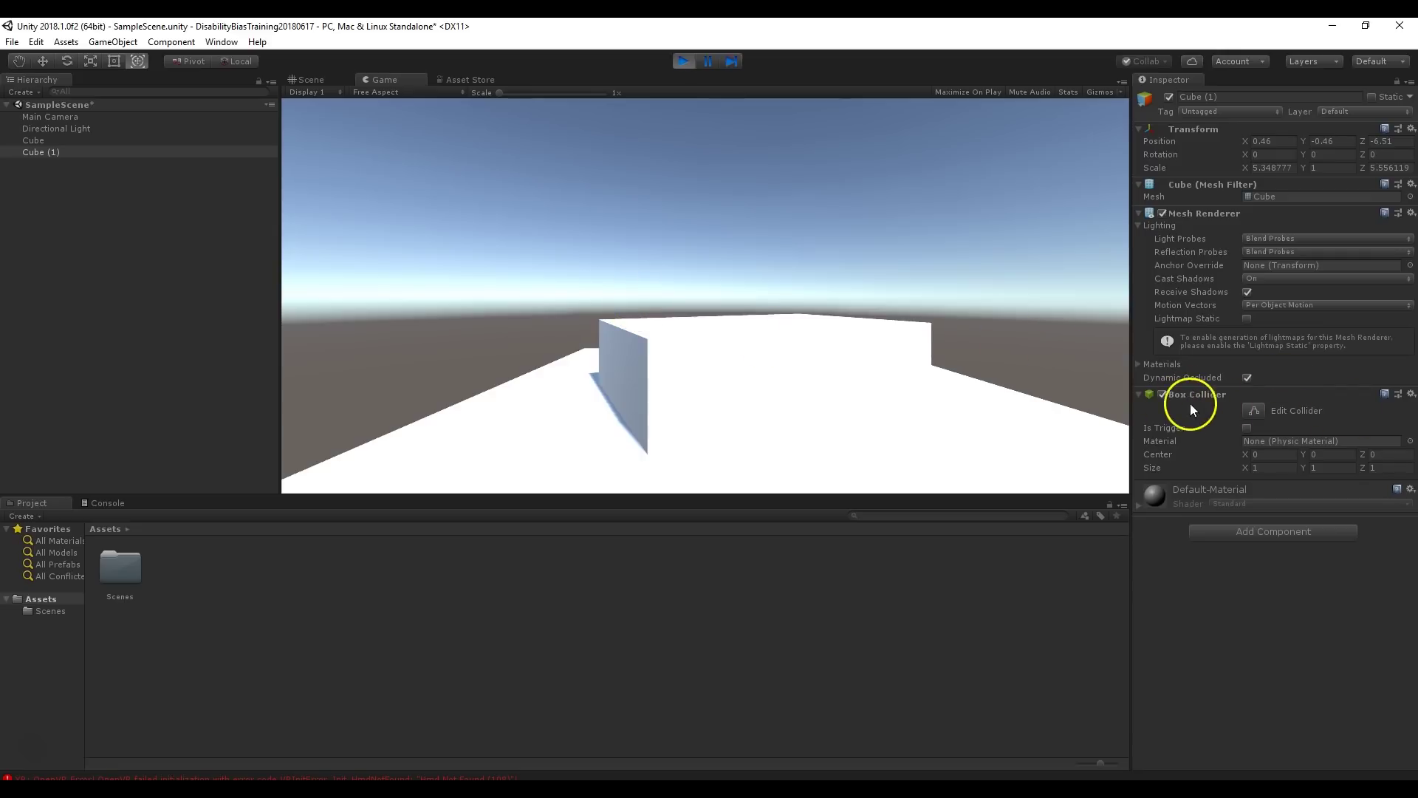
{"action": "left_click", "coordinate": [37, 141]}
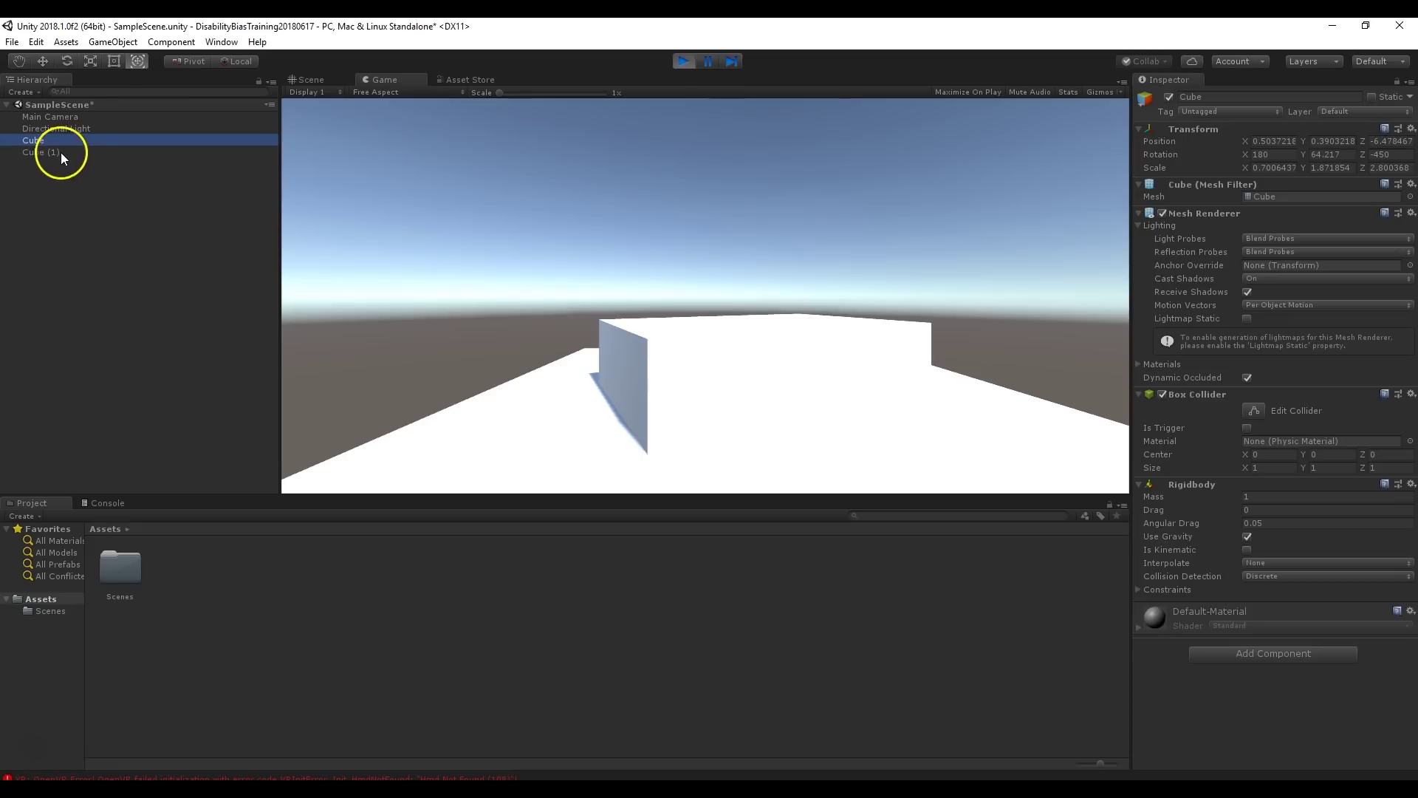
{"action": "left_click", "coordinate": [61, 152]}
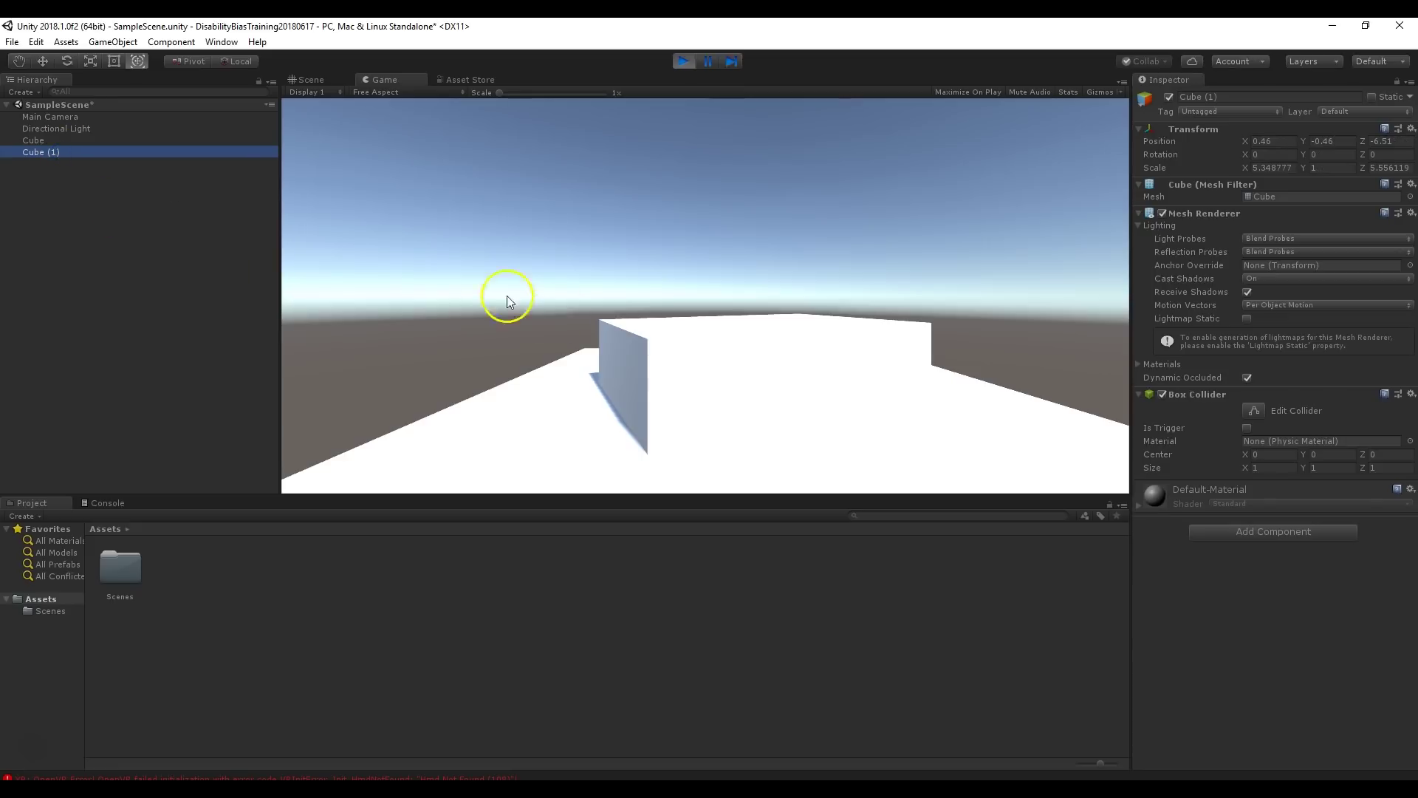
- Disable the platform cube's Box Collider while the scene is playing and examine the effect in the Game and Scene views
{"action": "left_click", "coordinate": [1163, 393]}
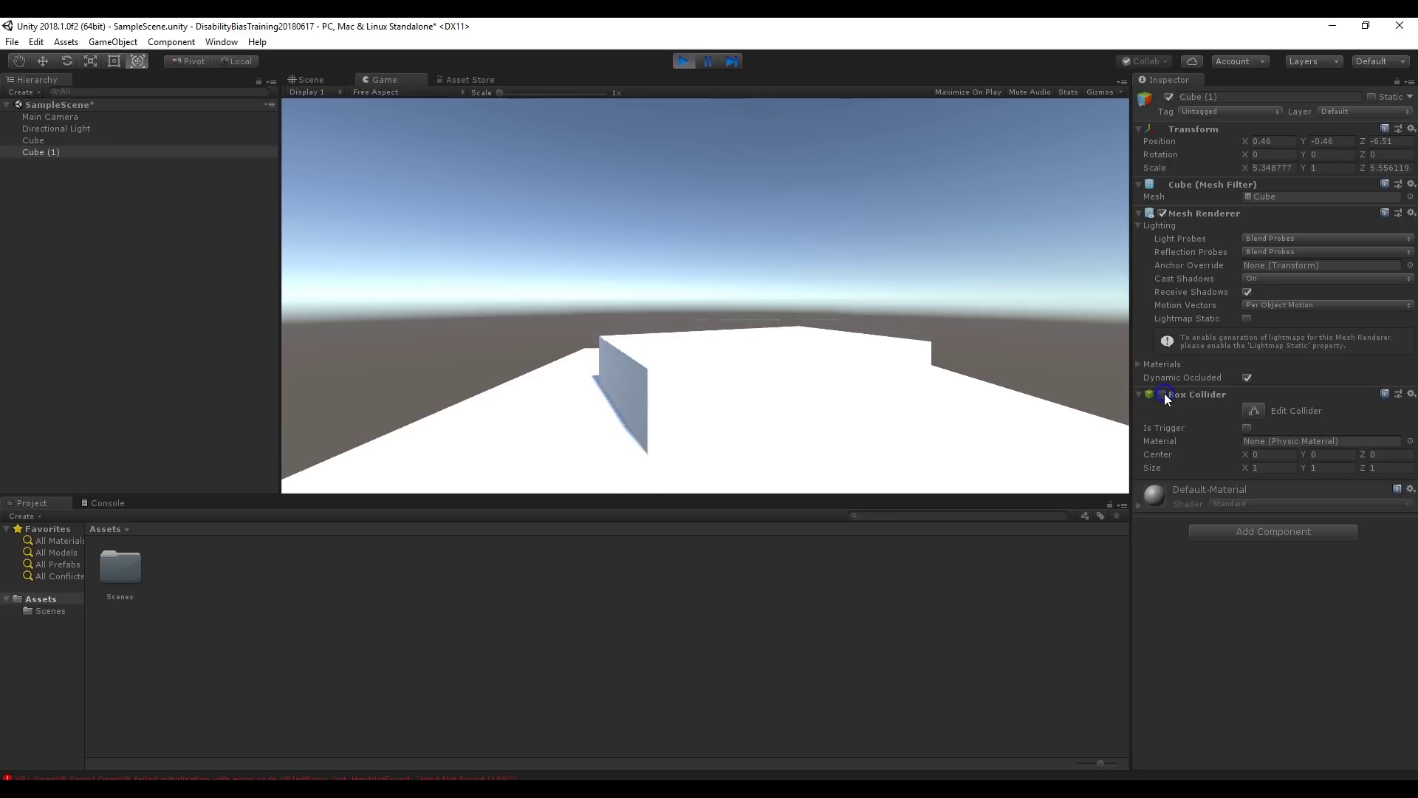
{"action": "left_click", "coordinate": [625, 369]}
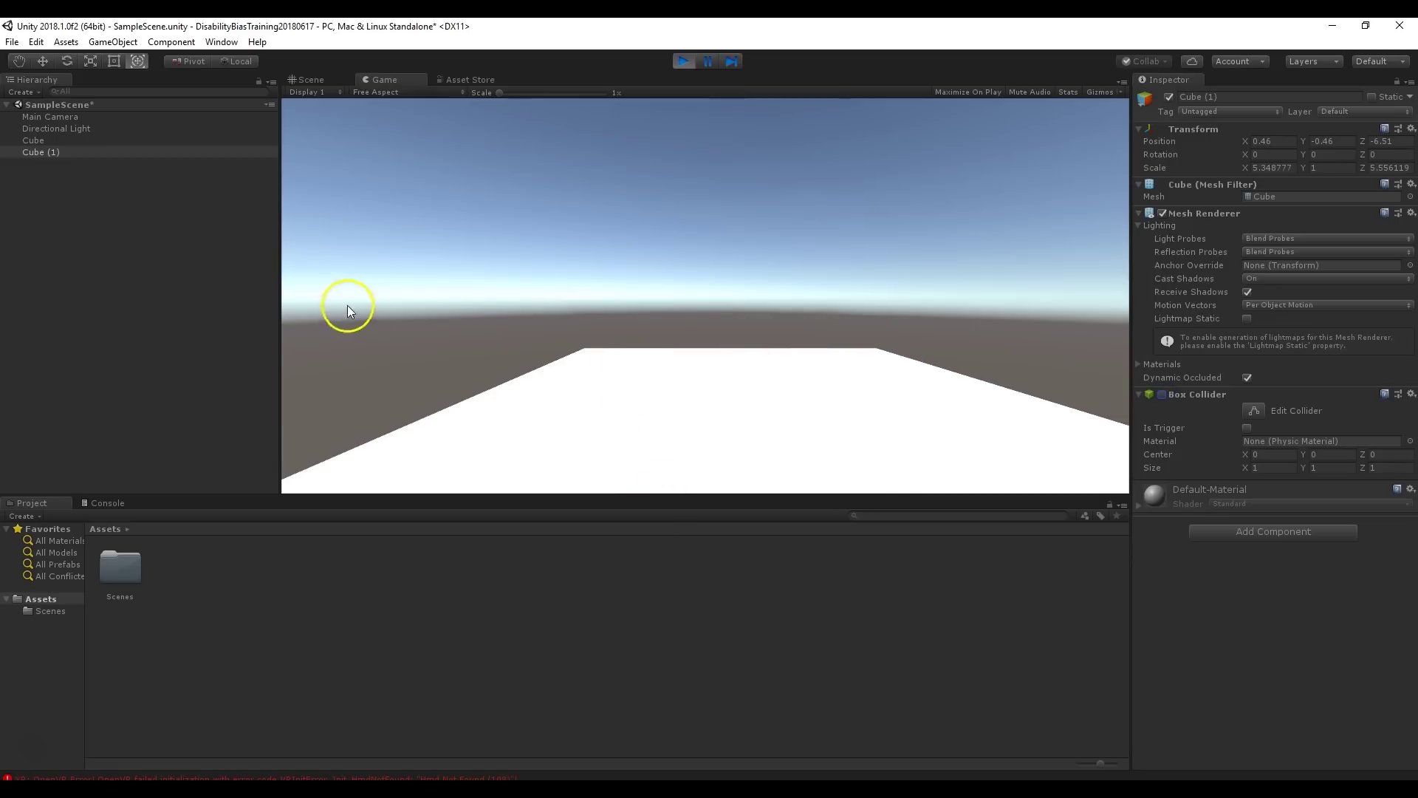
{"action": "left_click", "coordinate": [325, 81]}
{"action": "right_click_drag", "start_coordinate": [823, 345], "coordinate": [771, 633]}
{"action": "key", "text": "y"}
{"action": "left_click", "coordinate": [720, 387]}
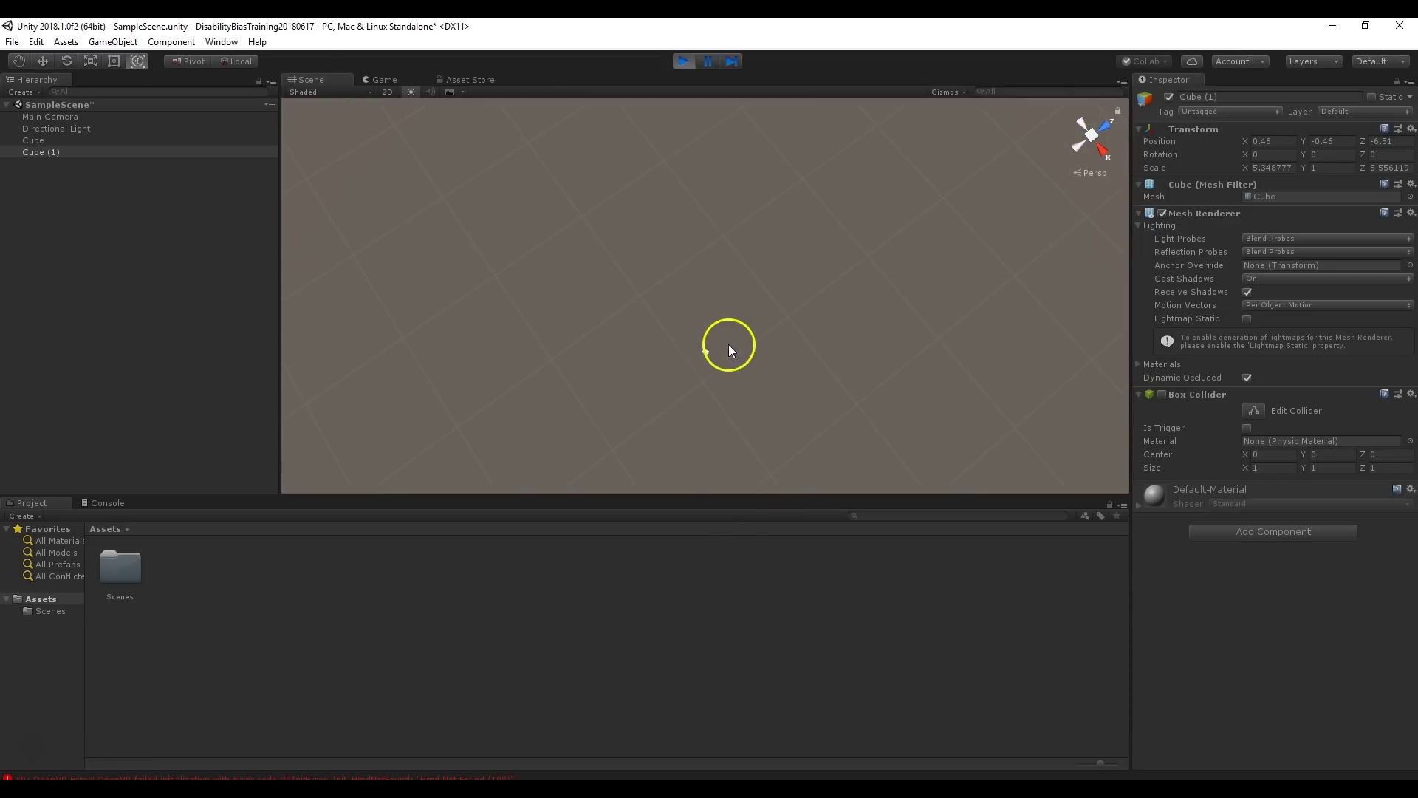
{"action": "right_click_drag", "start_coordinate": [681, 358], "coordinate": [732, 311]}
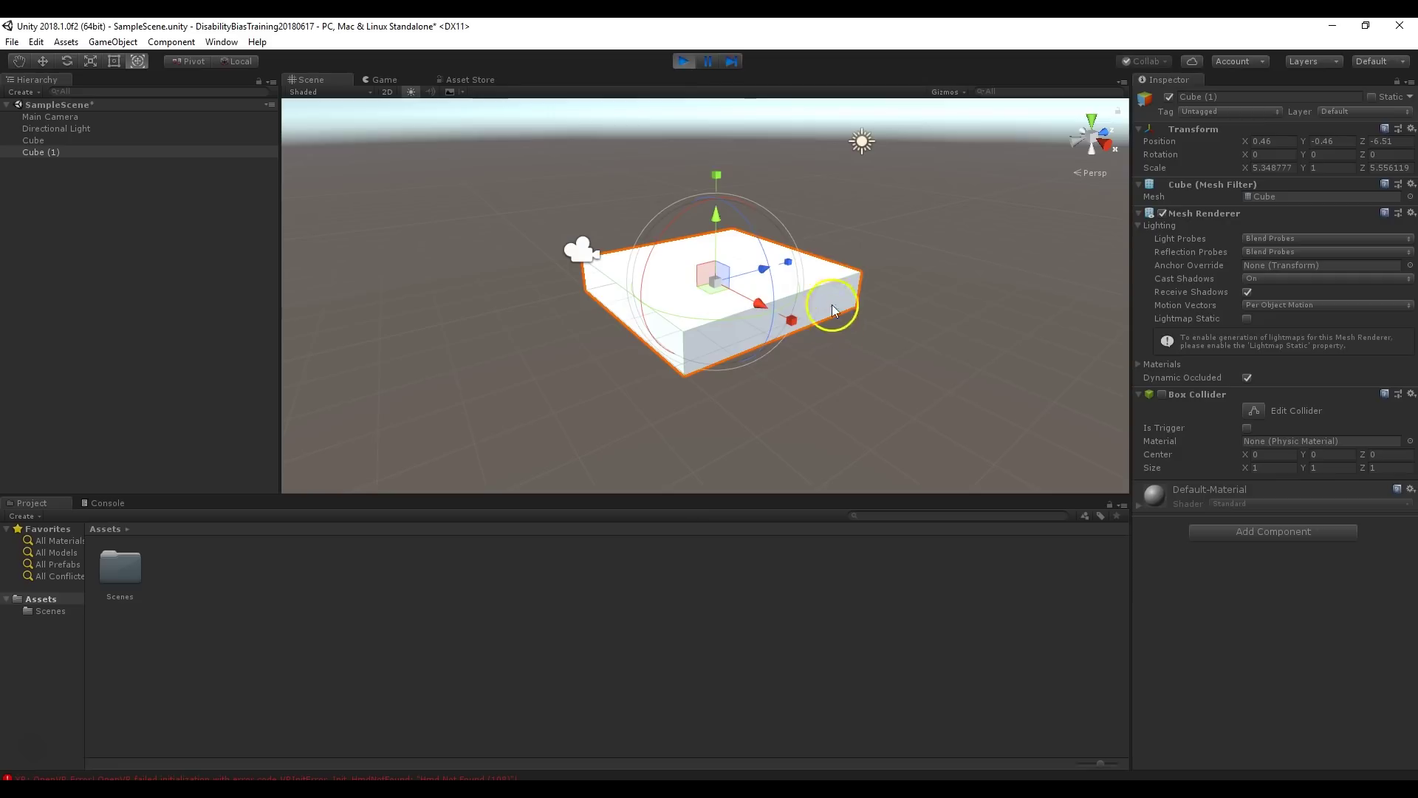
{"action": "right_click_drag", "start_coordinate": [622, 382], "coordinate": [617, 298]}
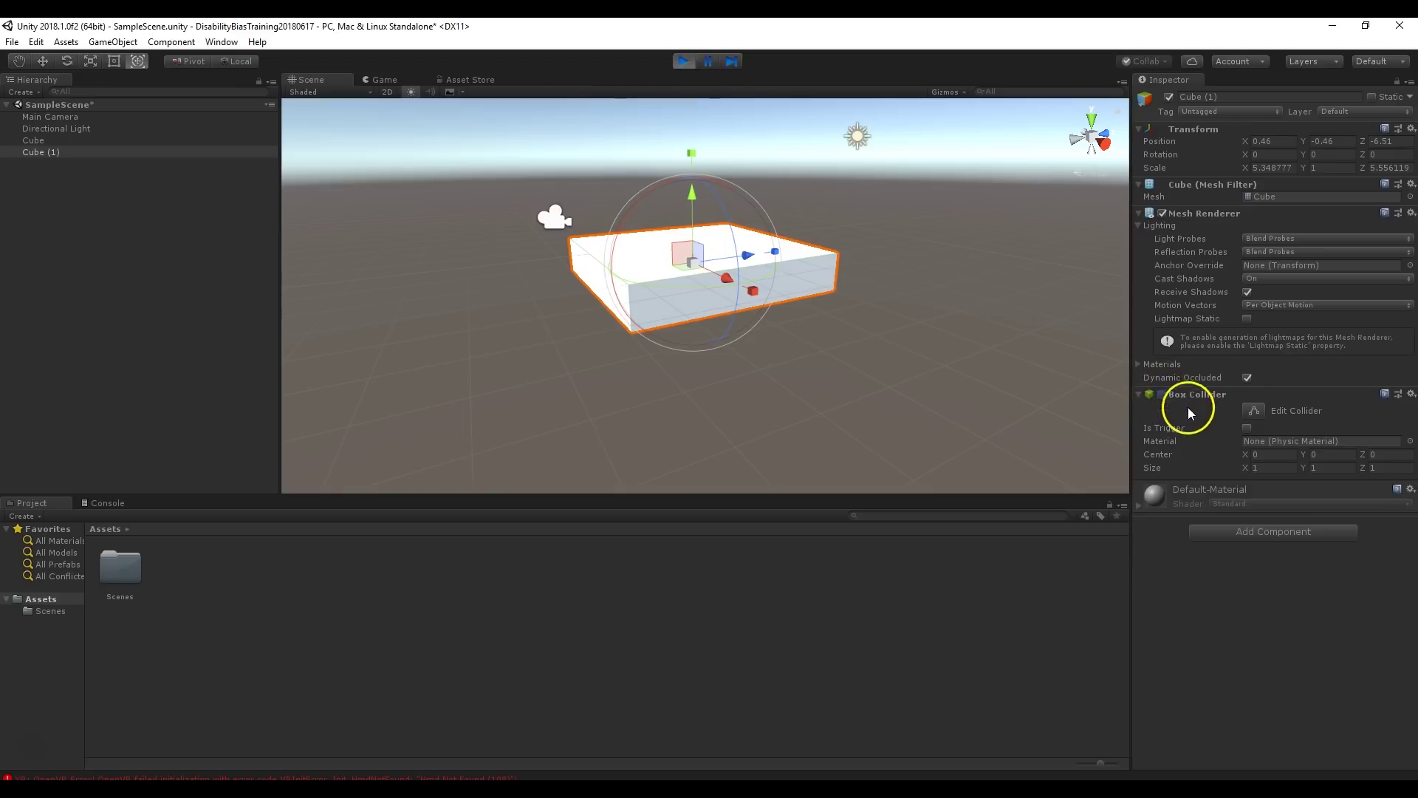
- Exit play mode
{"action": "left_click", "coordinate": [680, 60]}
{"action": "left_click", "coordinate": [1002, 270]}
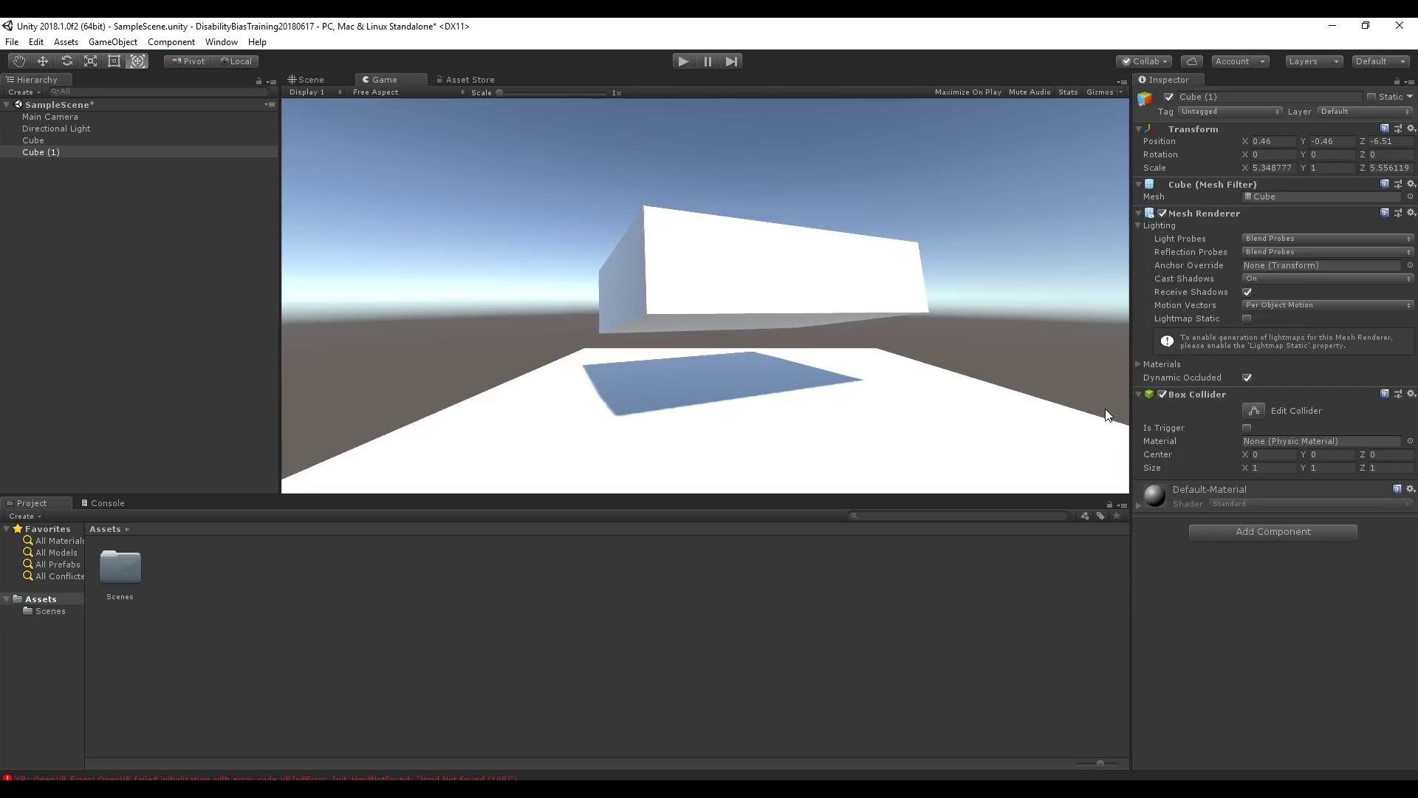
{"action": "left_click", "coordinate": [1071, 411]}
{"action": "left_click", "coordinate": [144, 155]}
{"action": "left_click", "coordinate": [69, 684]}
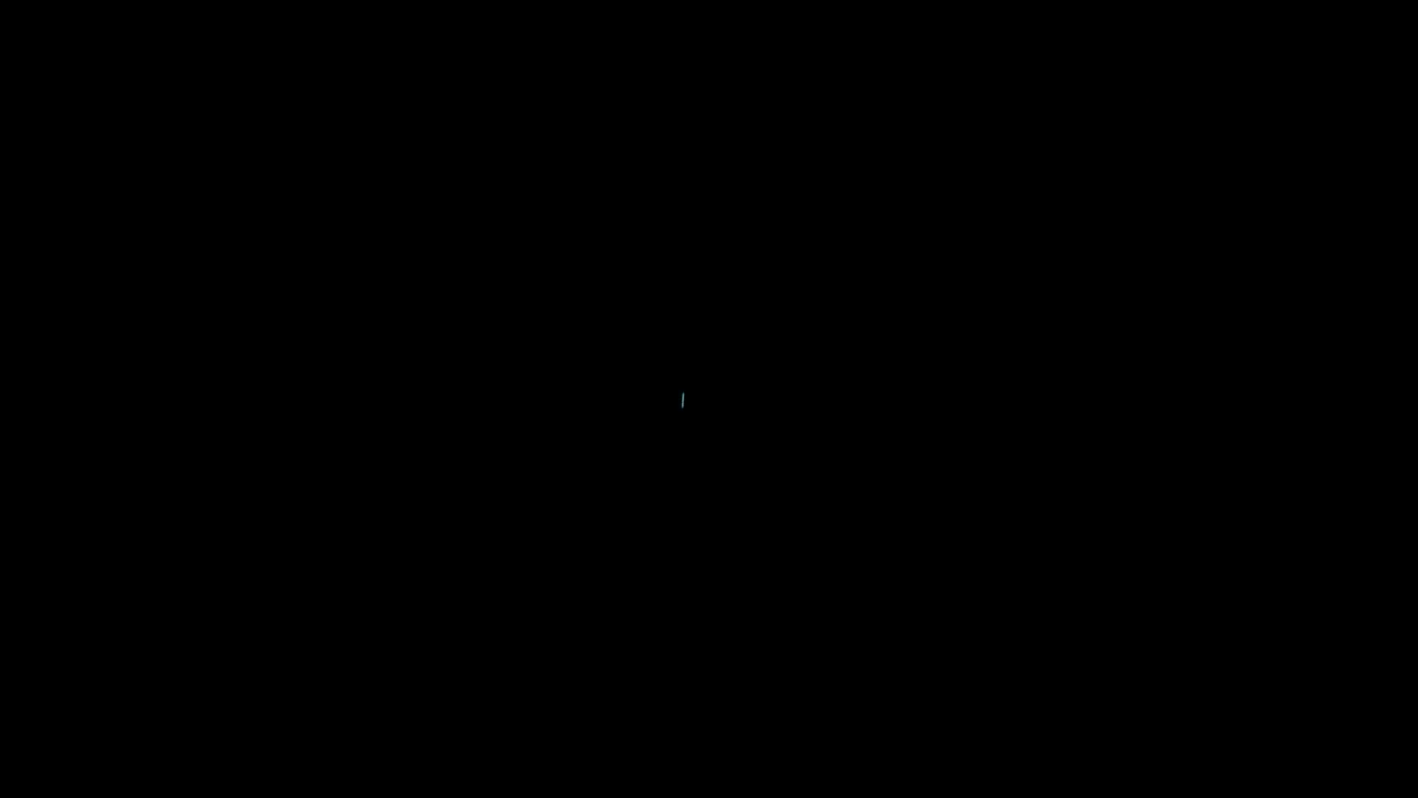